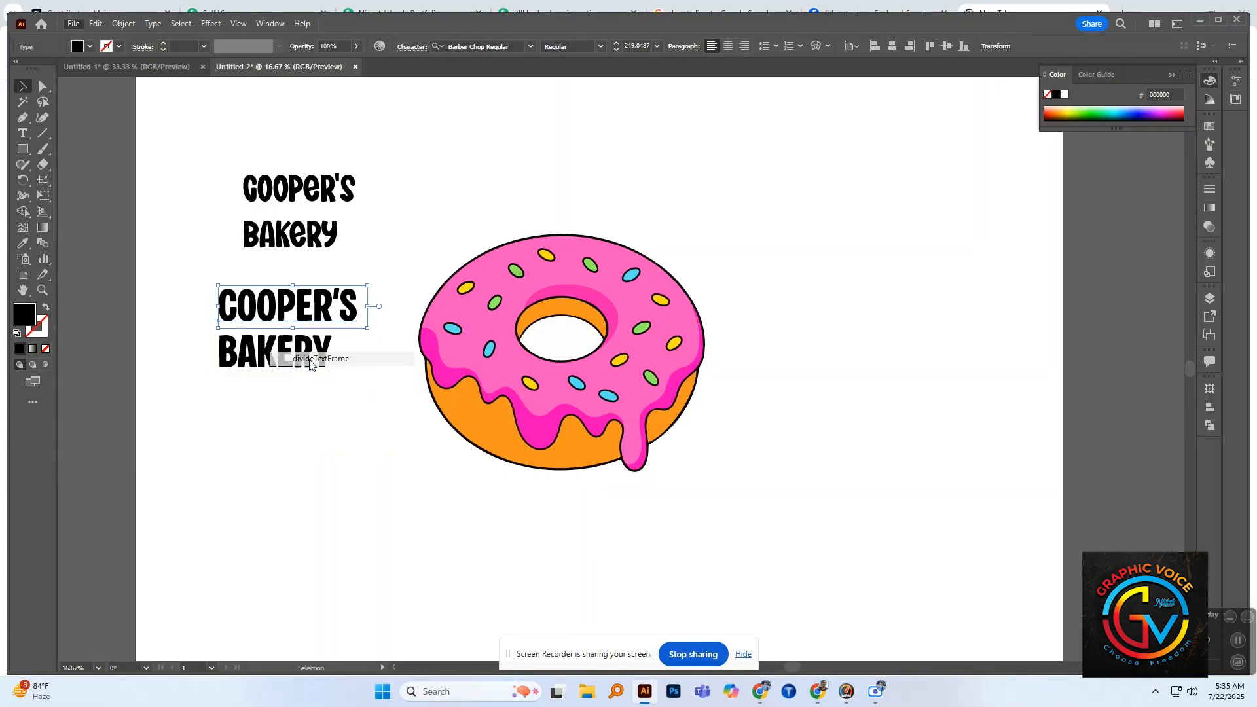
# Step: Reposition the Super Bright "COOPER'S" text so it sits just above and beside the matching "BAKERY" text
pyautogui.click(419, 249)
pyautogui.moveTo(290, 190); pyautogui.dragTo(393, 470)
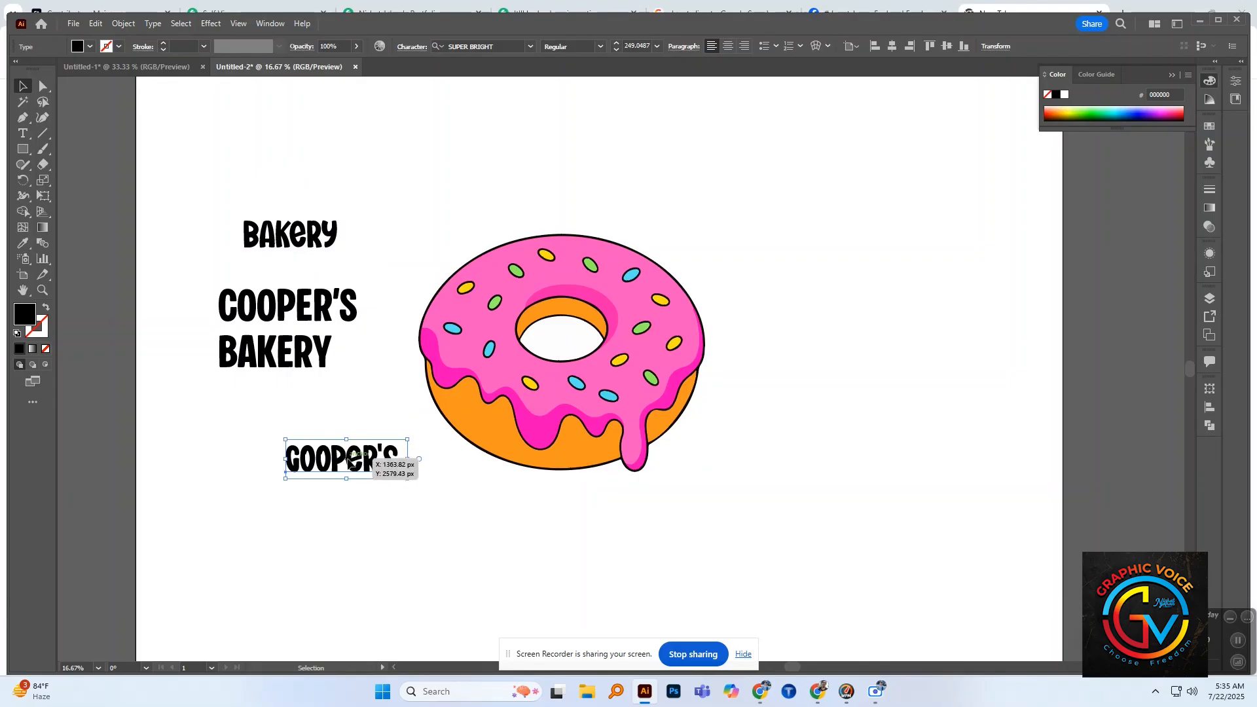
pyautogui.moveTo(364, 447); pyautogui.dragTo(399, 183)
# Step: Place the Barber Chop "COOPER'S" text across the middle of the donut and scale it to about 612 pt
pyautogui.moveTo(362, 309); pyautogui.dragTo(794, 399)
pyautogui.moveTo(732, 344); pyautogui.dragTo(740, 361)
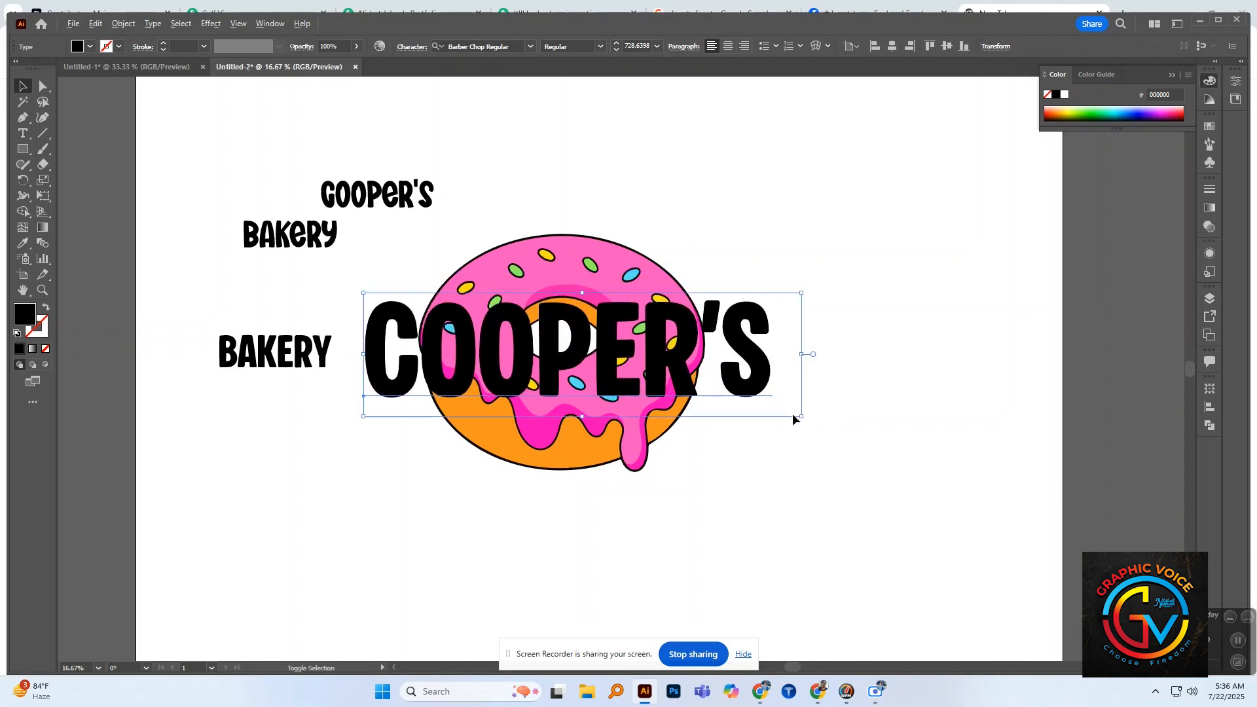
pyautogui.moveTo(804, 419); pyautogui.dragTo(778, 407)
pyautogui.moveTo(721, 372); pyautogui.dragTo(731, 363)
pyautogui.click(807, 360)
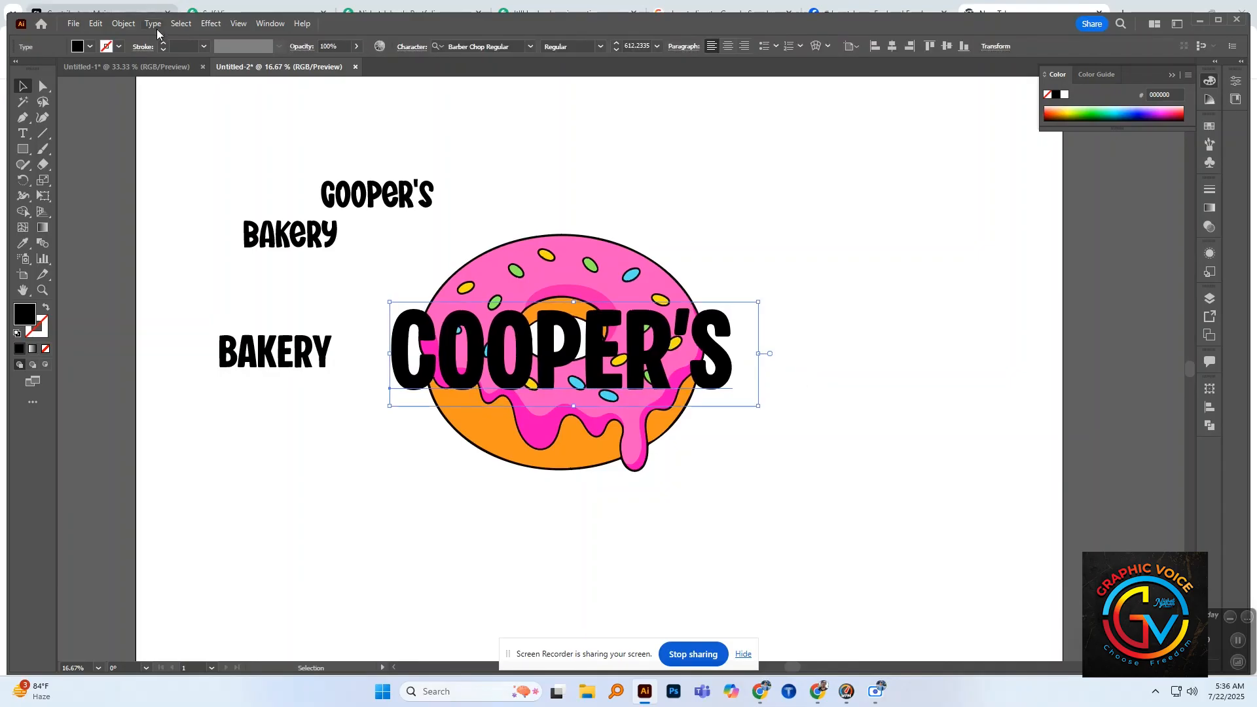
# Step: Apply an Arc warp to the large "COOPER'S" text with a horizontal bend of -25%
pyautogui.click(207, 25)
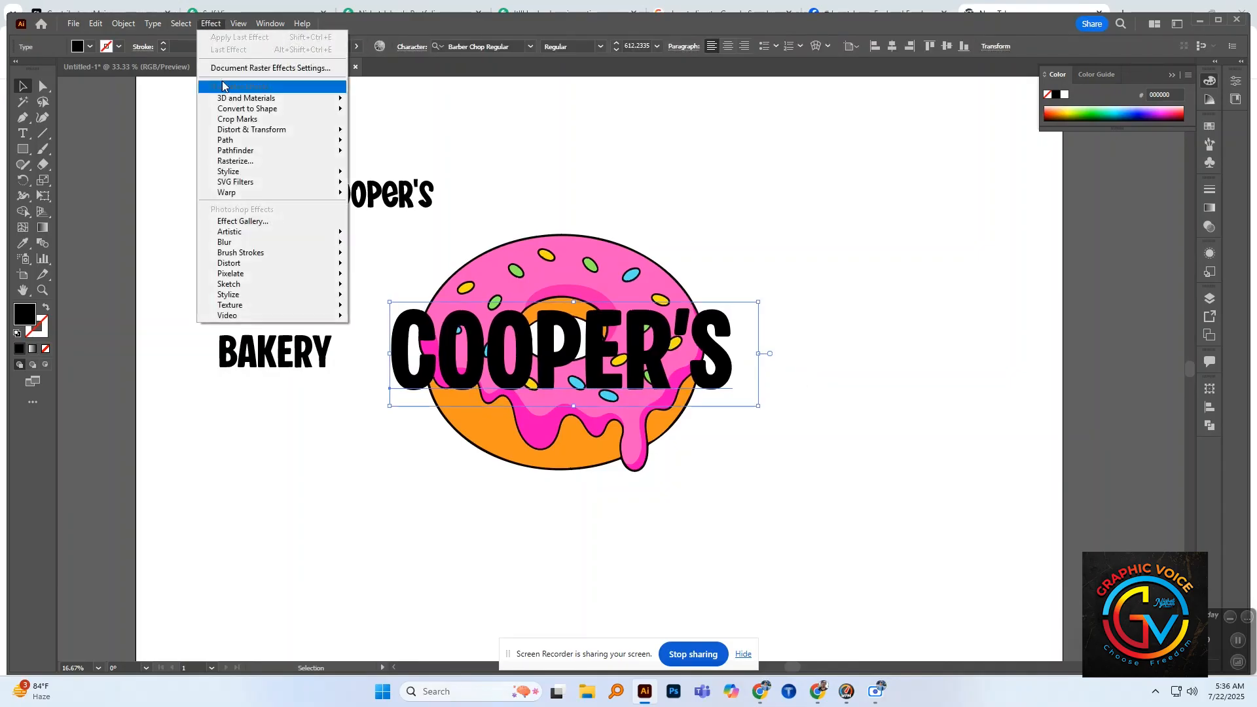
pyautogui.moveTo(334, 195)
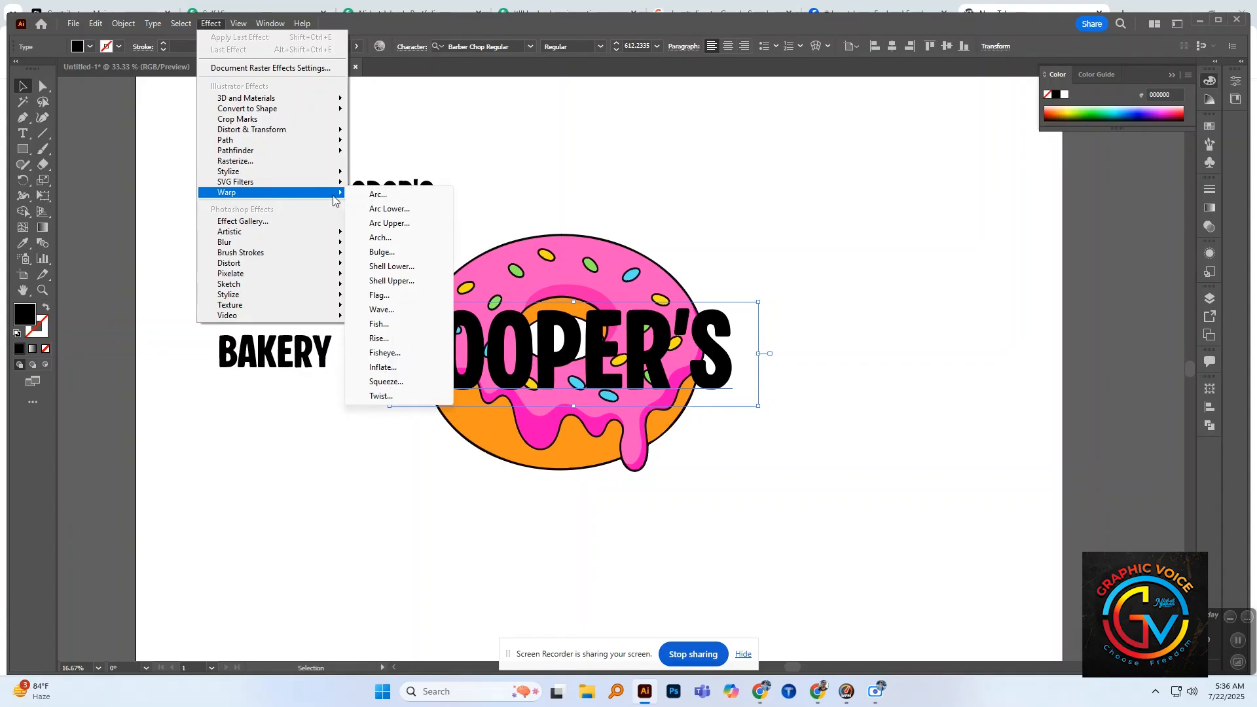
pyautogui.click(378, 194)
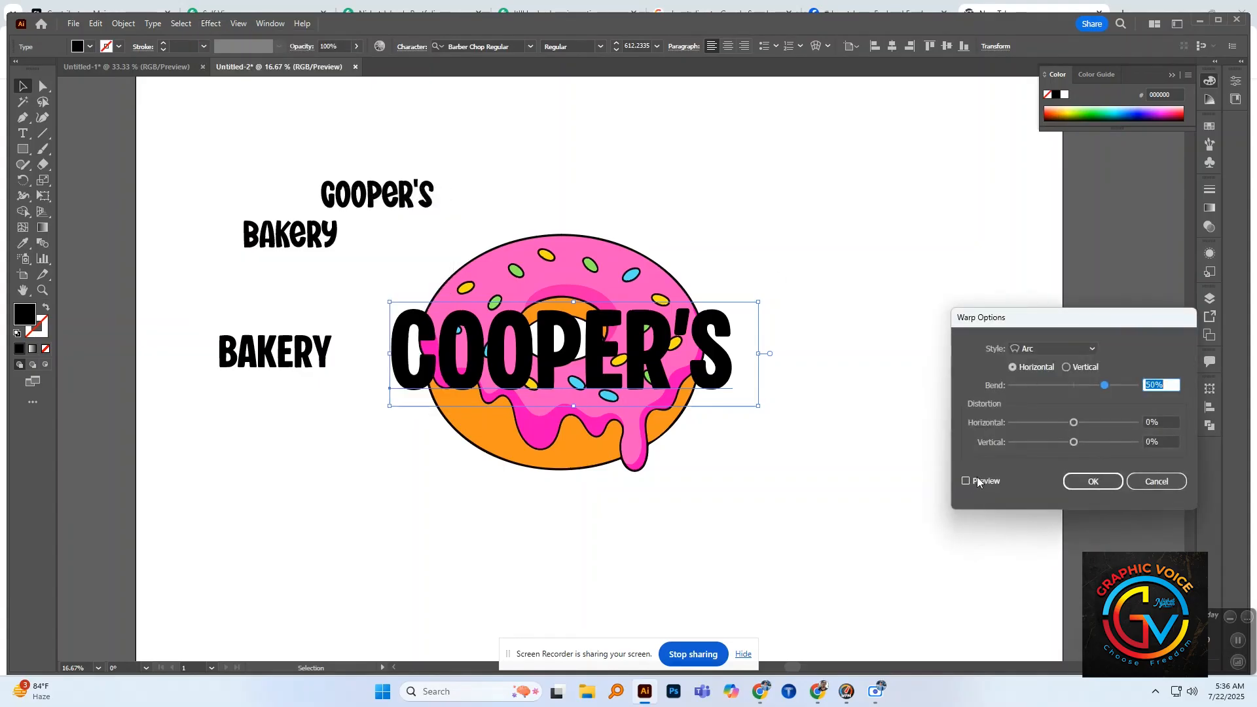
pyautogui.click(967, 481)
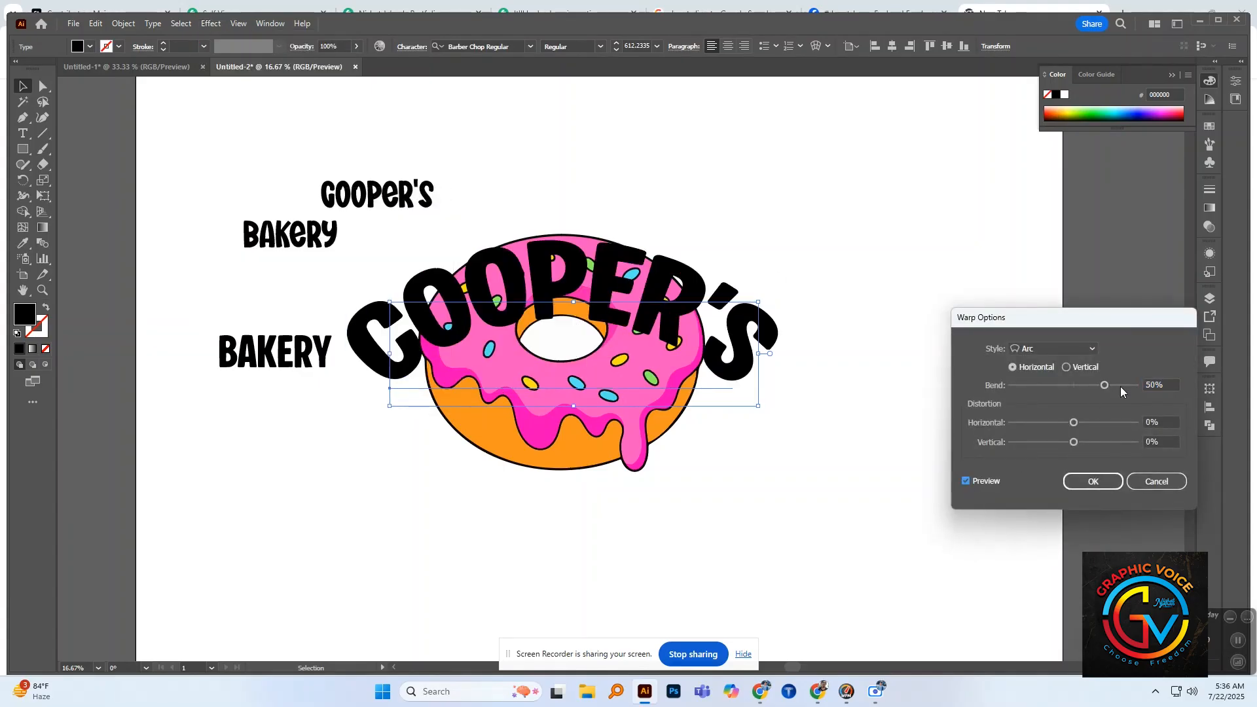
pyautogui.moveTo(1073, 389); pyautogui.dragTo(1063, 387)
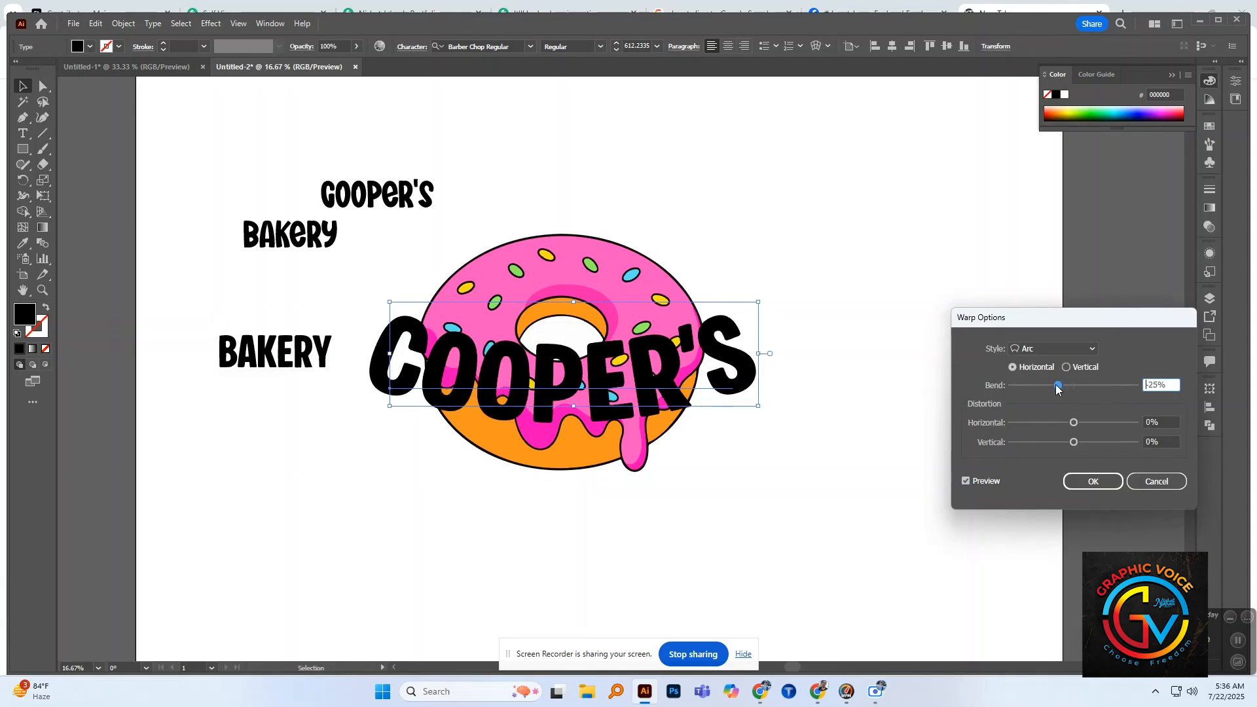
pyautogui.click(1114, 481)
pyautogui.click(937, 423)
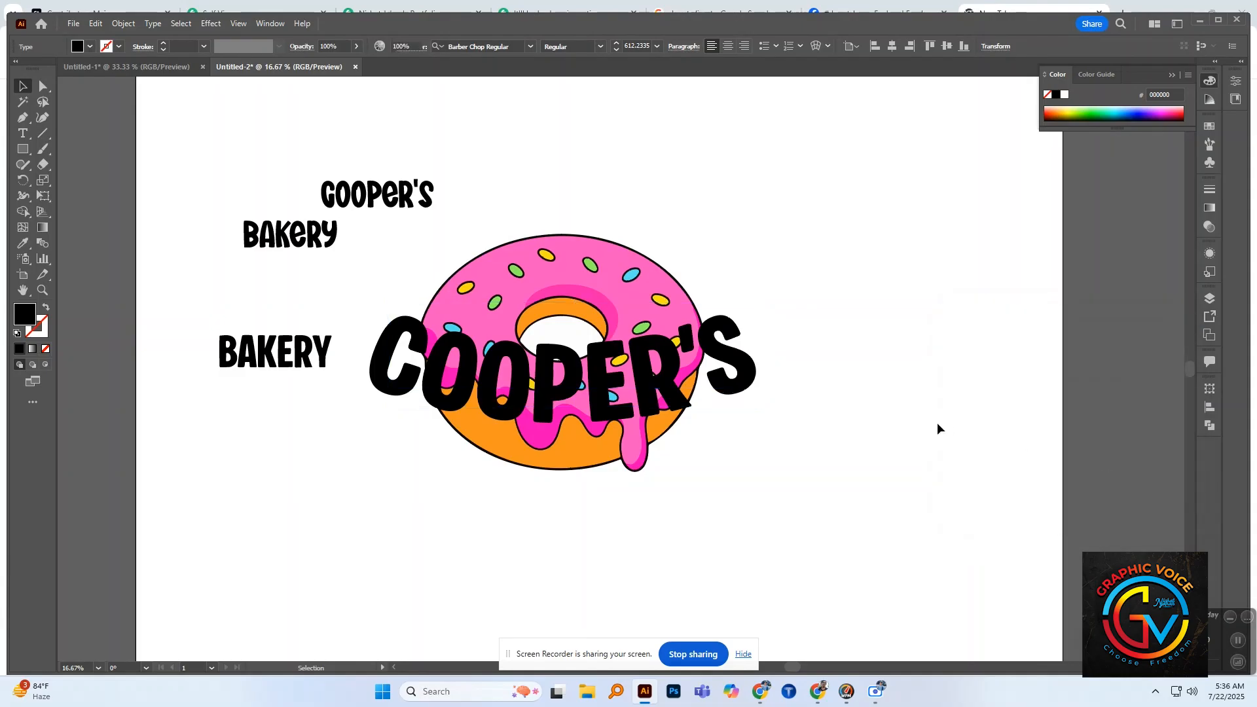
# Step: Shift the warped "COOPER'S" text slightly up over the donut and expand its appearance into shapes
pyautogui.moveTo(641, 376); pyautogui.dragTo(647, 348)
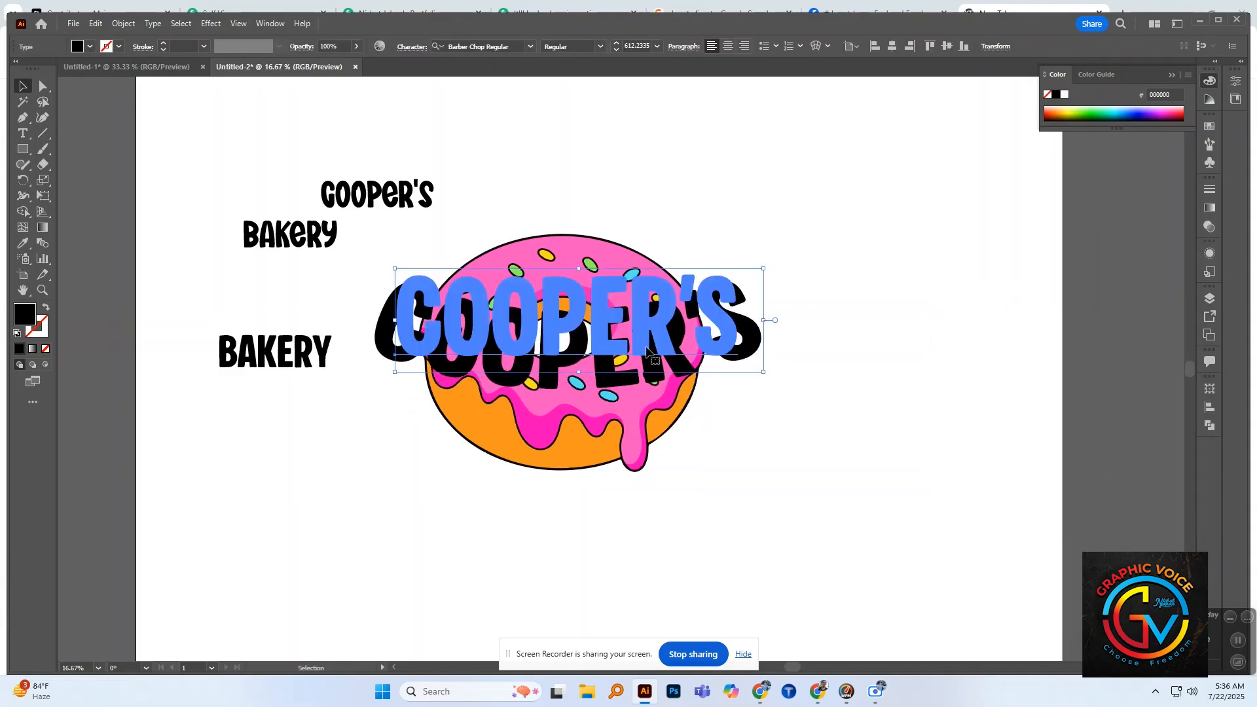
pyautogui.click(123, 24)
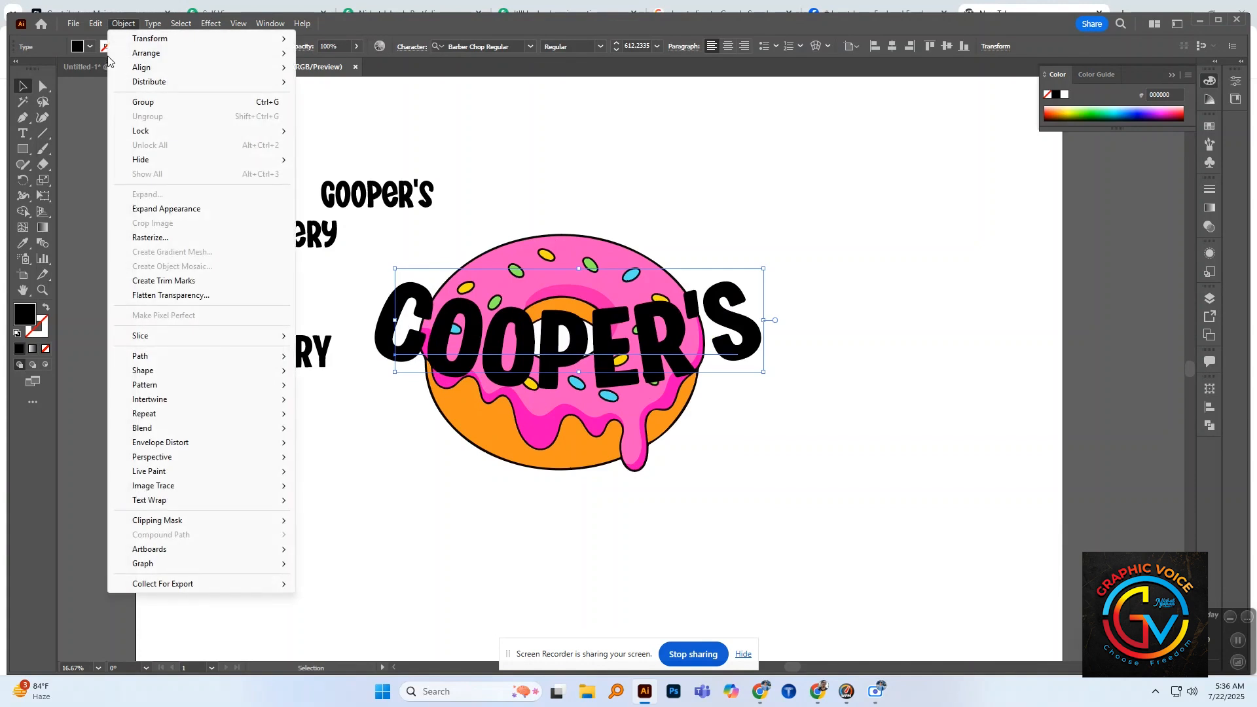
pyautogui.click(169, 208)
pyautogui.click(124, 24)
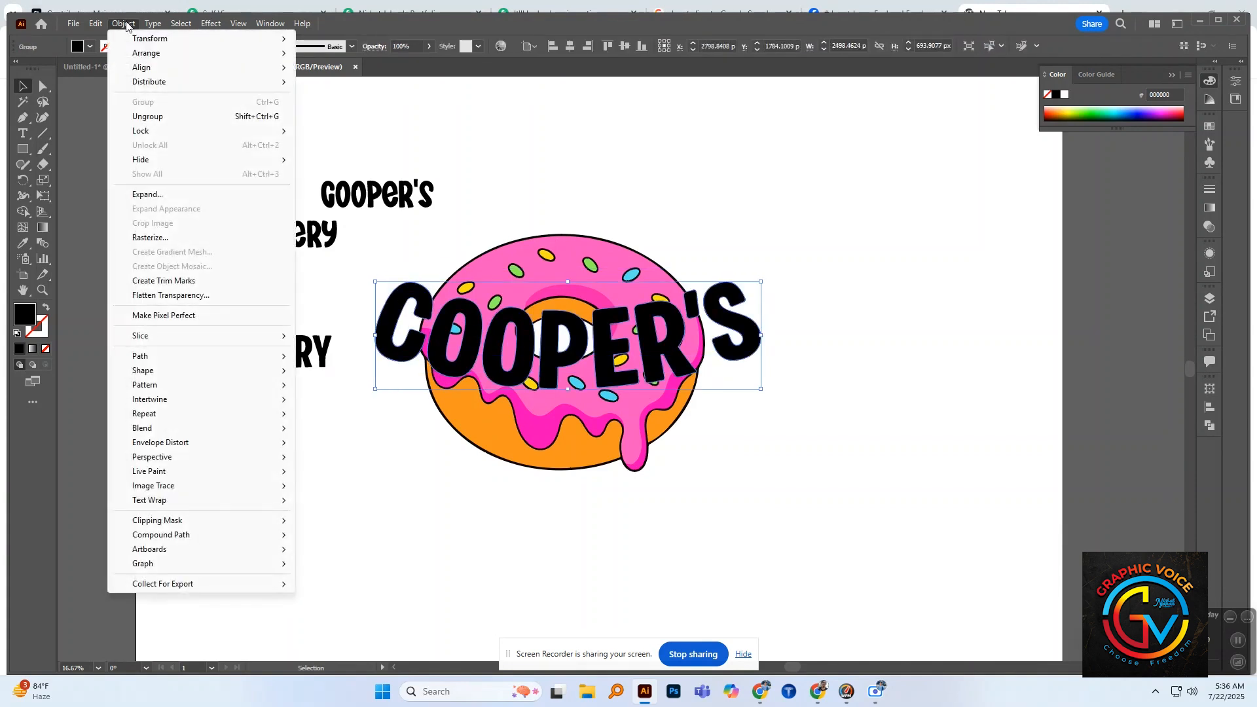
pyautogui.click(156, 197)
pyautogui.click(879, 258)
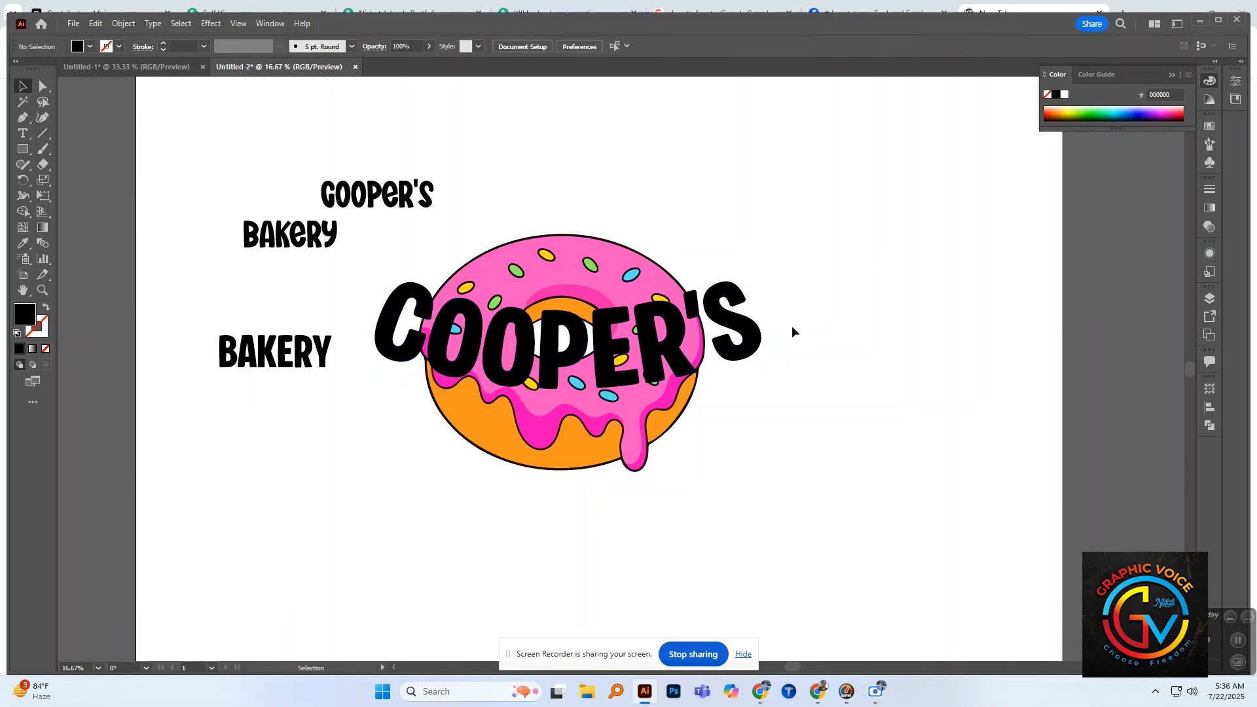
# Step: Try placing the expanded "COOPER'S" lettering below the donut, aligned under its lower edge
pyautogui.moveTo(742, 340); pyautogui.dragTo(741, 511)
pyautogui.click(819, 465)
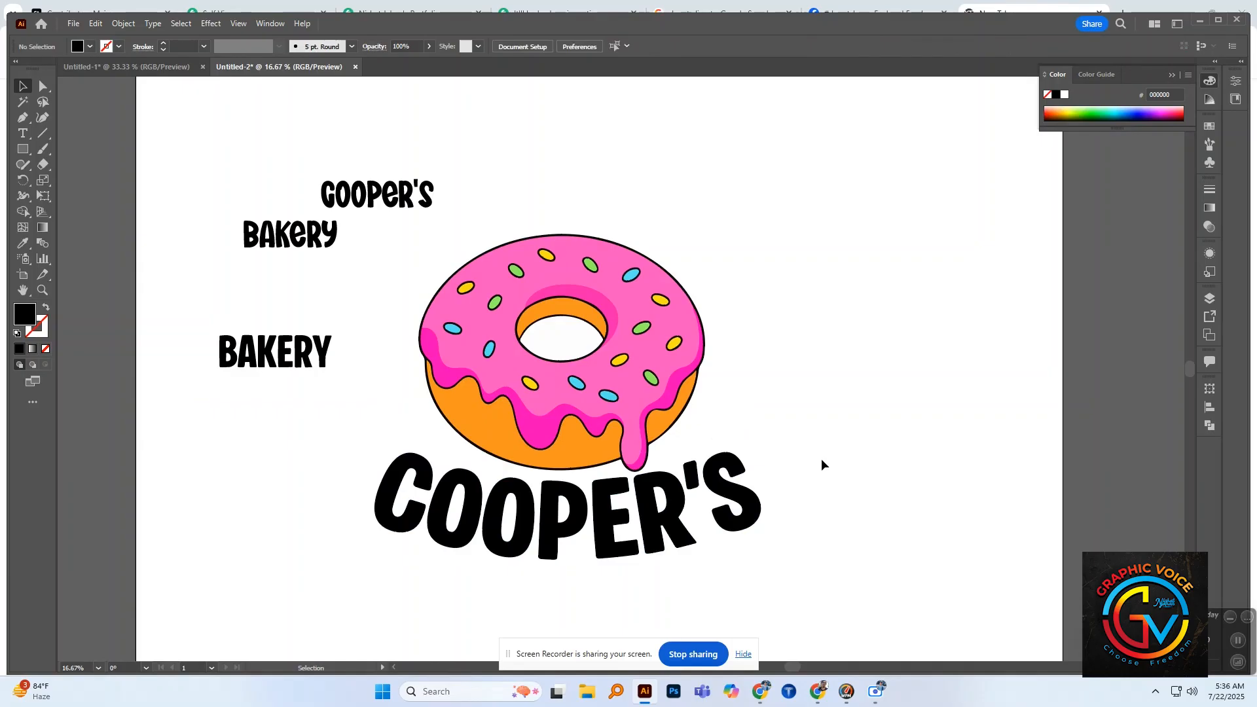
pyautogui.moveTo(742, 501); pyautogui.dragTo(746, 501)
pyautogui.click(835, 449)
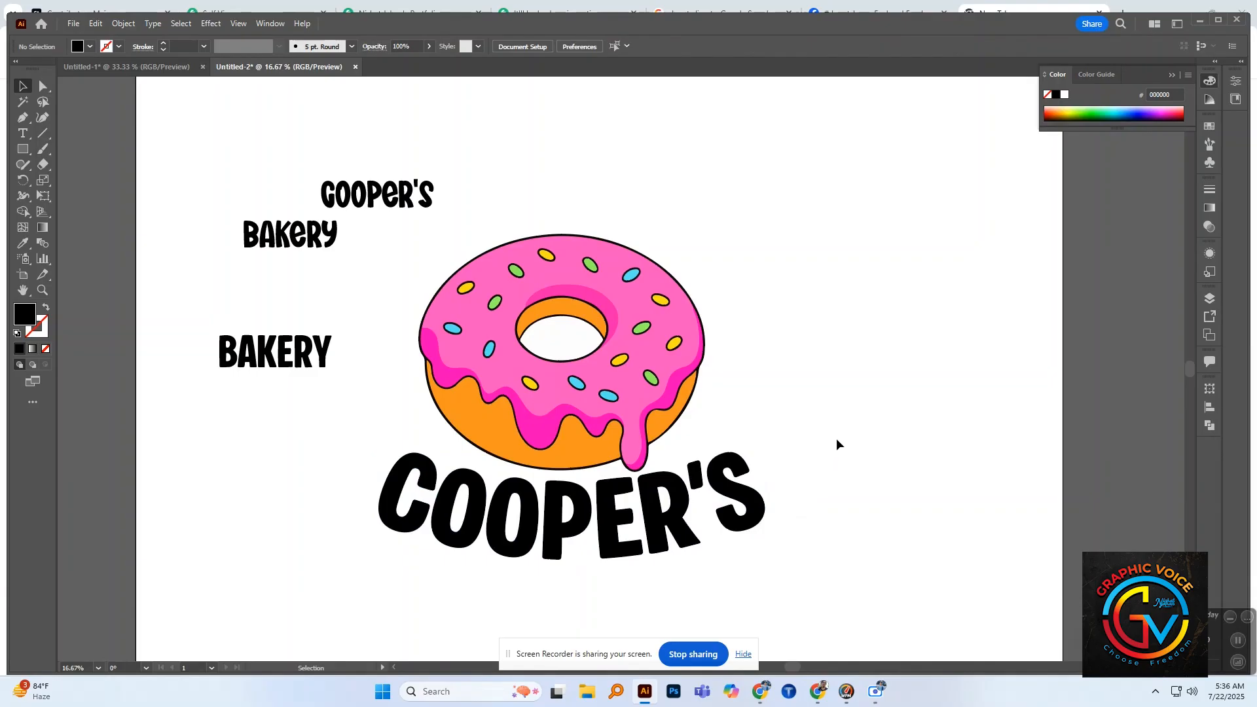
# Step: Move the "COOPER'S" lettering back up across the middle of the donut
pyautogui.moveTo(741, 495); pyautogui.dragTo(724, 340)
pyautogui.click(825, 458)
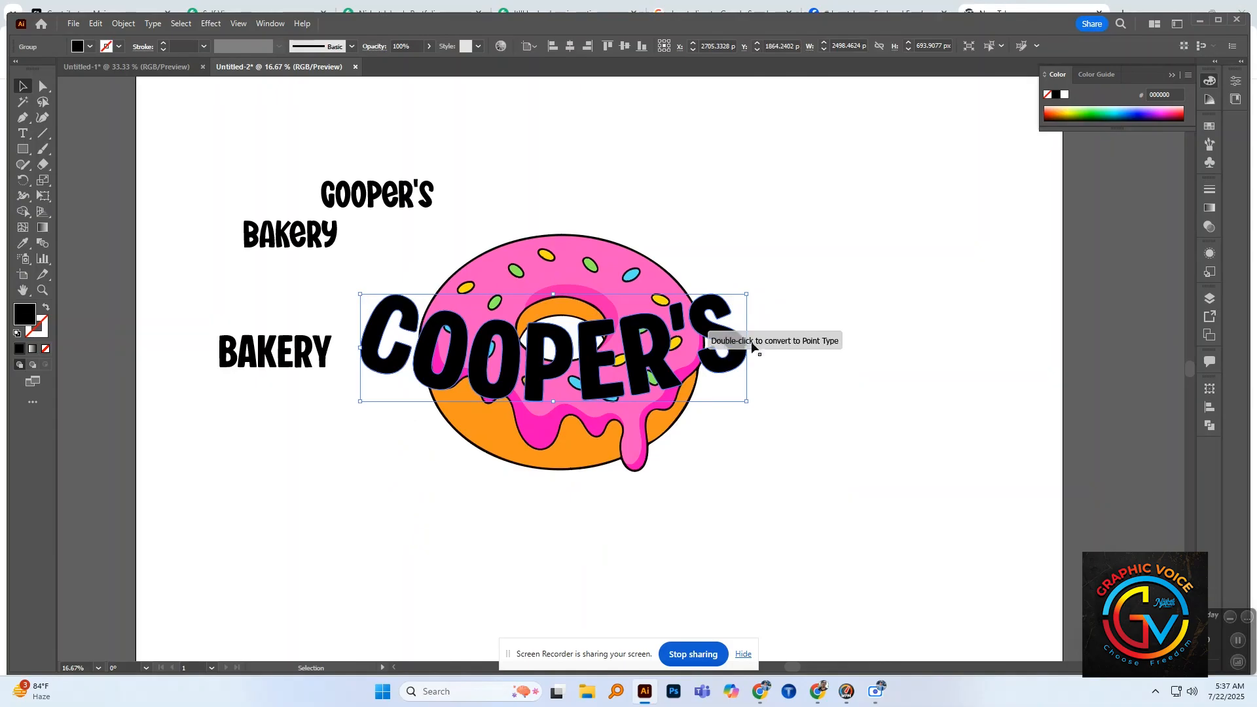
pyautogui.click(826, 320)
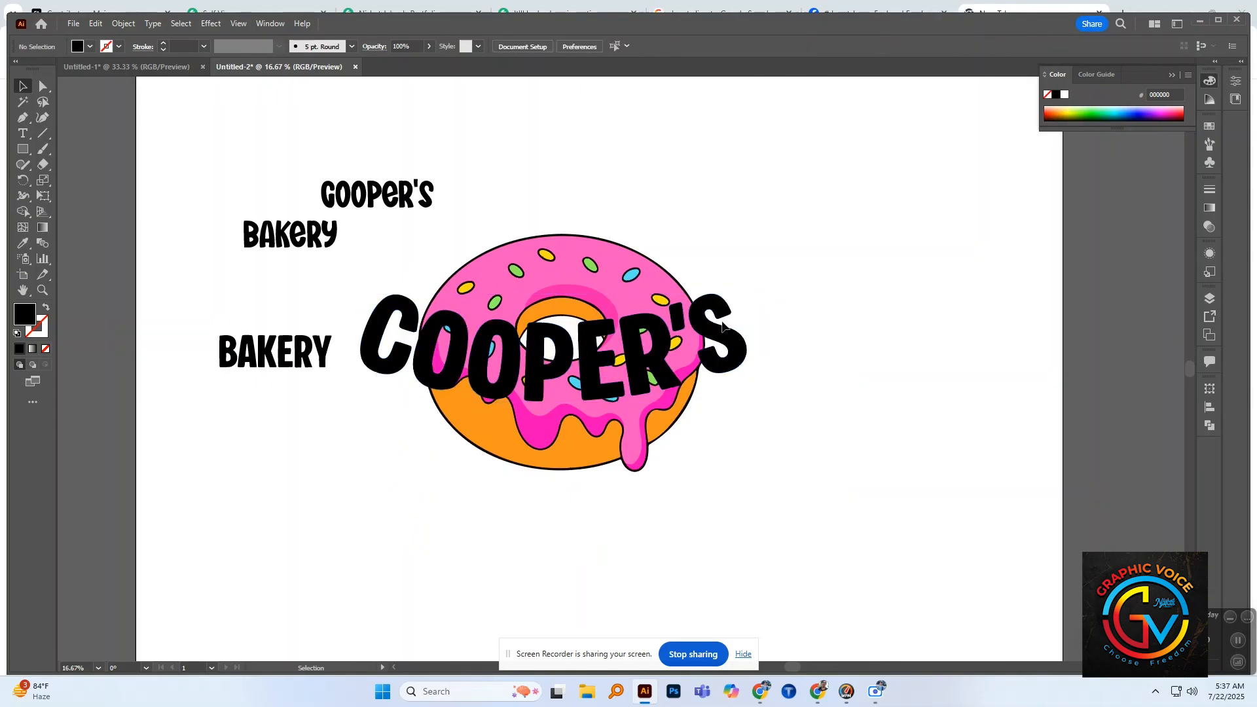
# Step: Offset the paths of the "COOPER'S" lettering by 10 px with miter joins
pyautogui.click(726, 340)
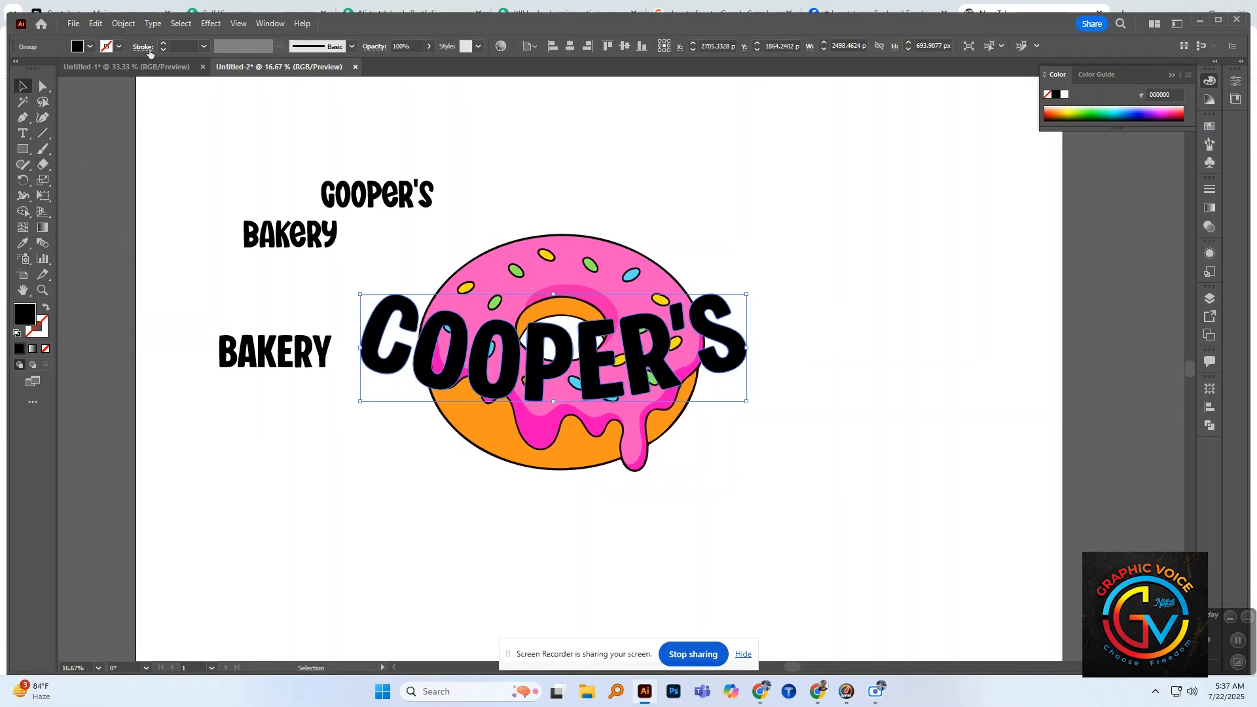
pyautogui.click(123, 23)
pyautogui.moveTo(155, 356)
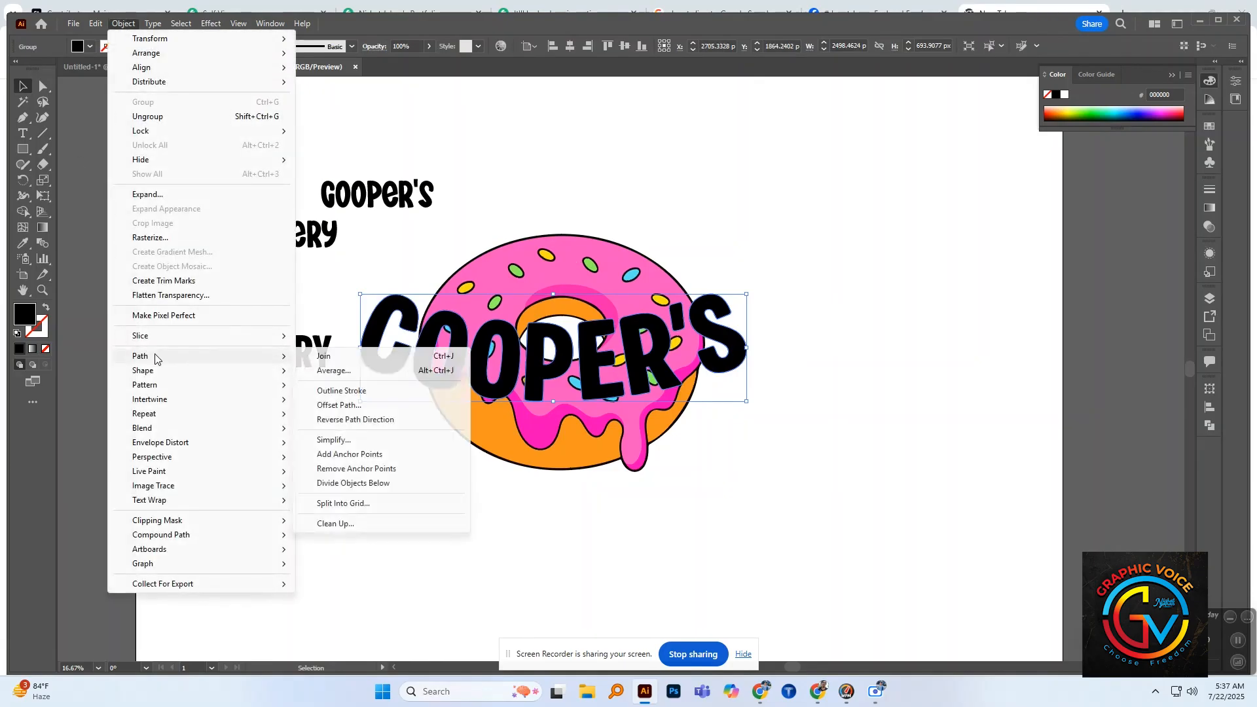
pyautogui.click(374, 407)
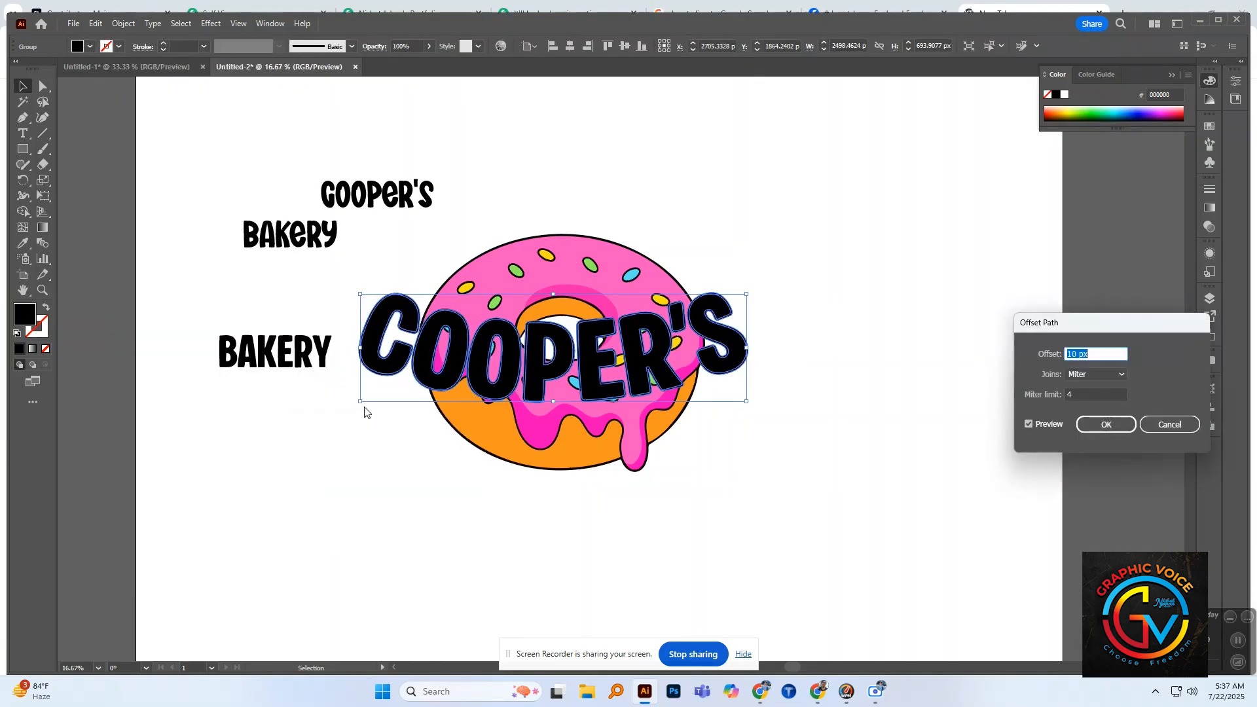
pyautogui.click(1108, 425)
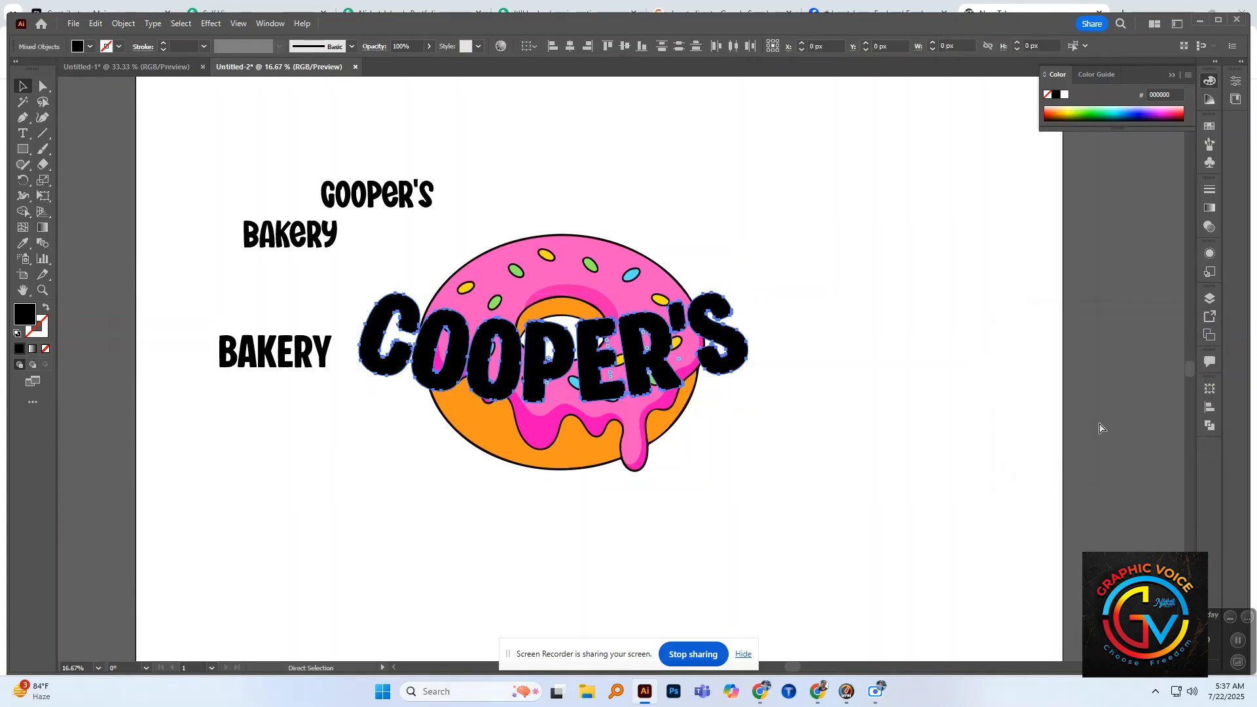
pyautogui.press('v')
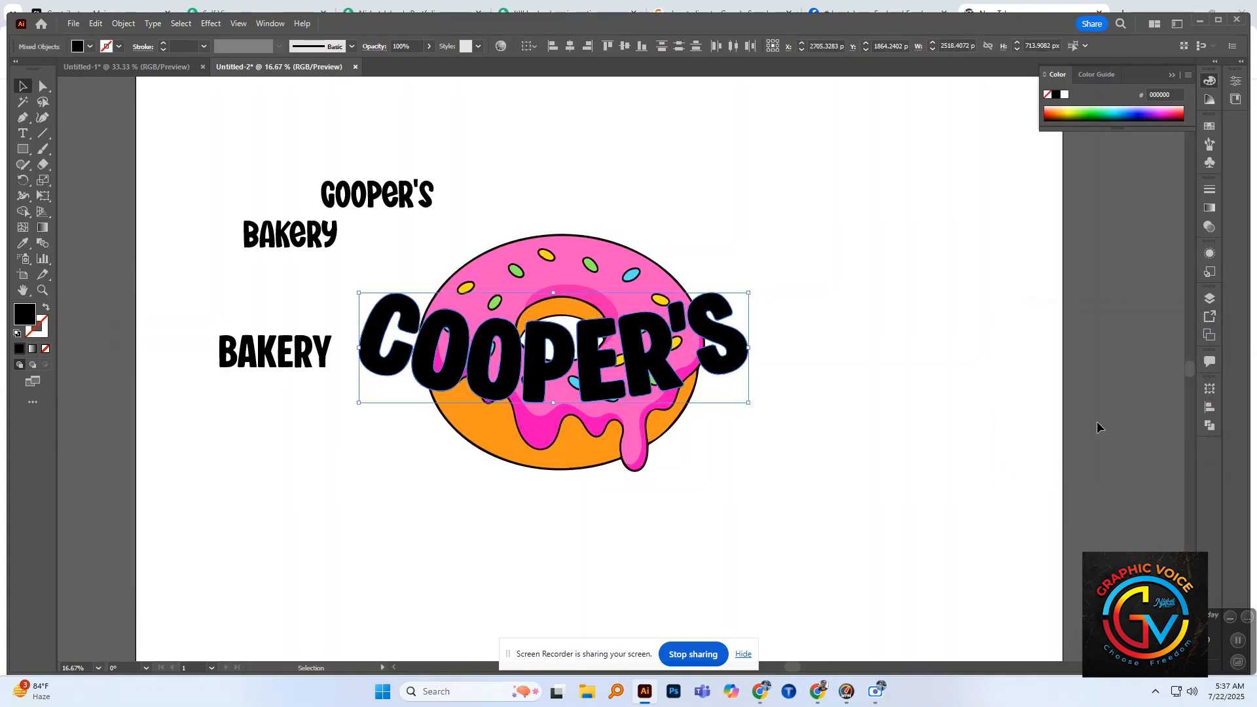
# Step: Unite the offset letter outlines with the Pathfinder
pyautogui.click(1211, 298)
pyautogui.click(1210, 298)
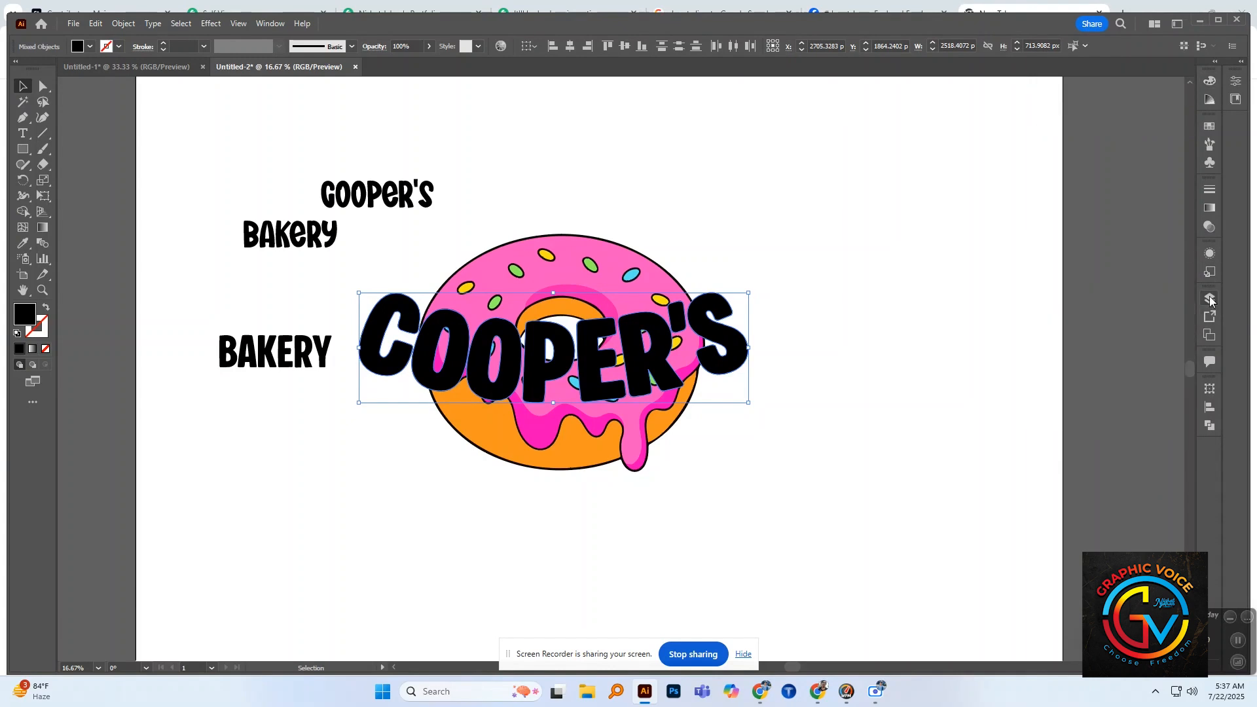
pyautogui.click(1212, 427)
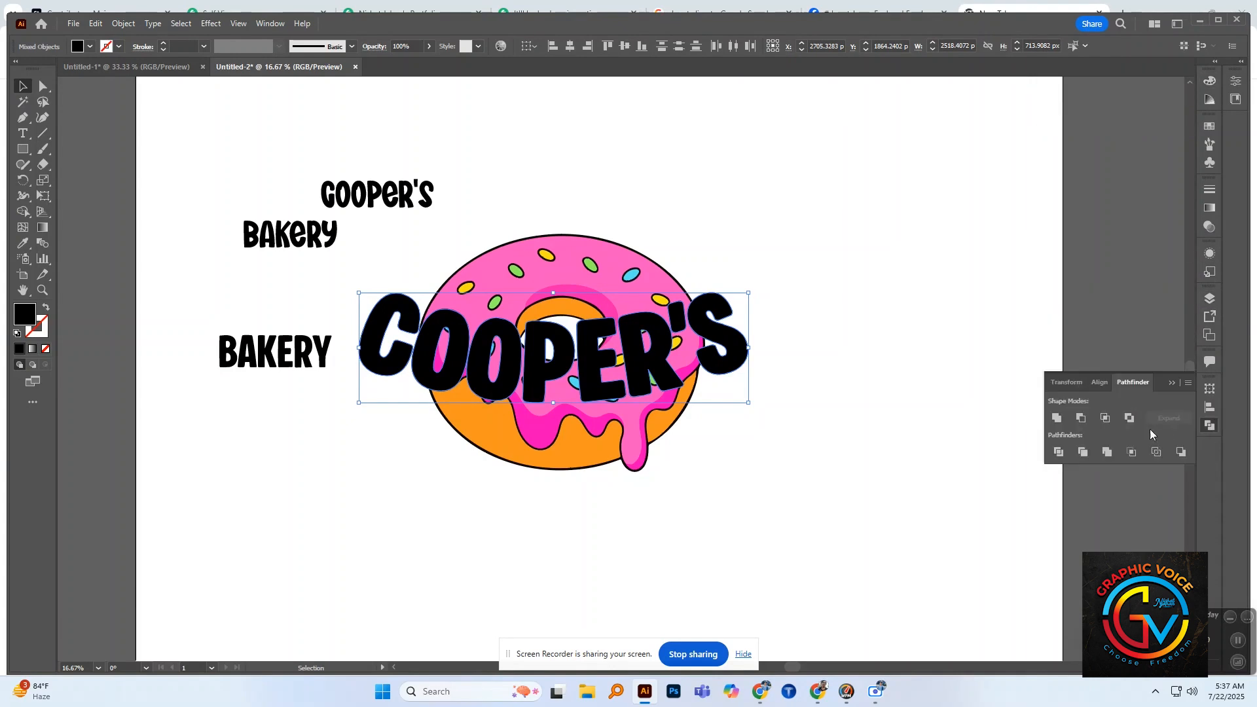
pyautogui.click(1058, 418)
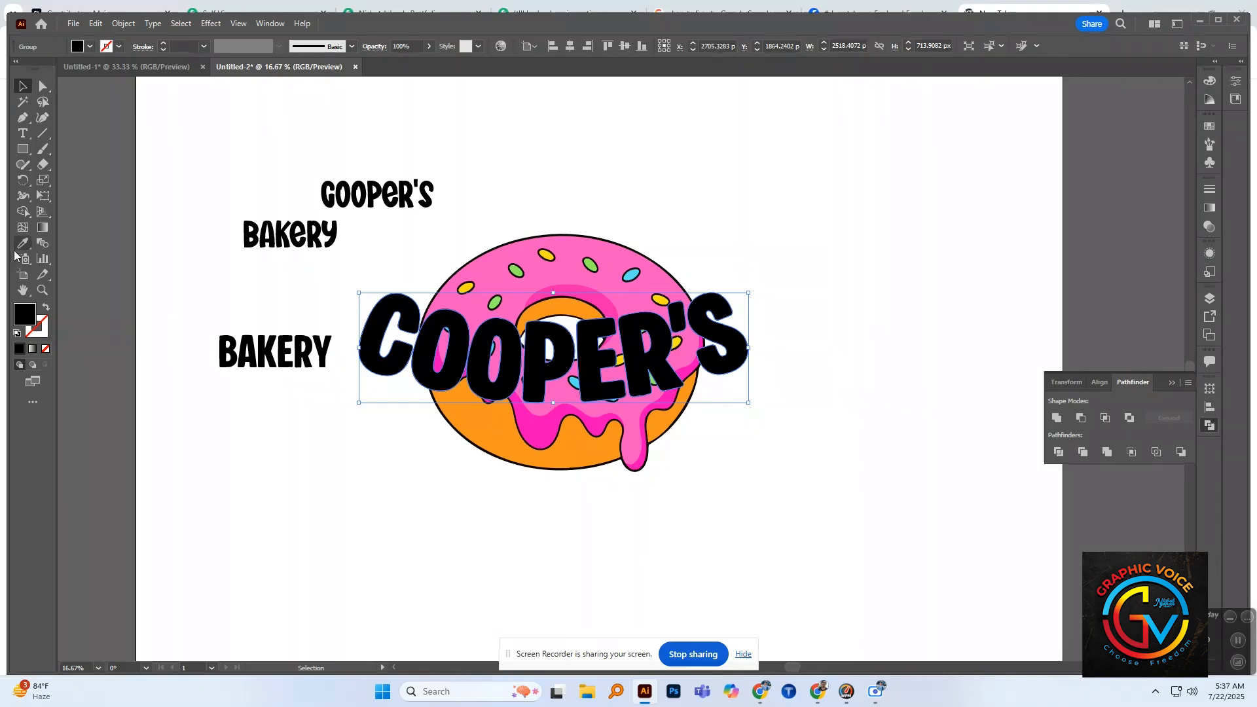
# Step: Send the united outline behind the "COOPER'S" letters, and send the donut to the back of the artwork
pyautogui.press('ctrl')
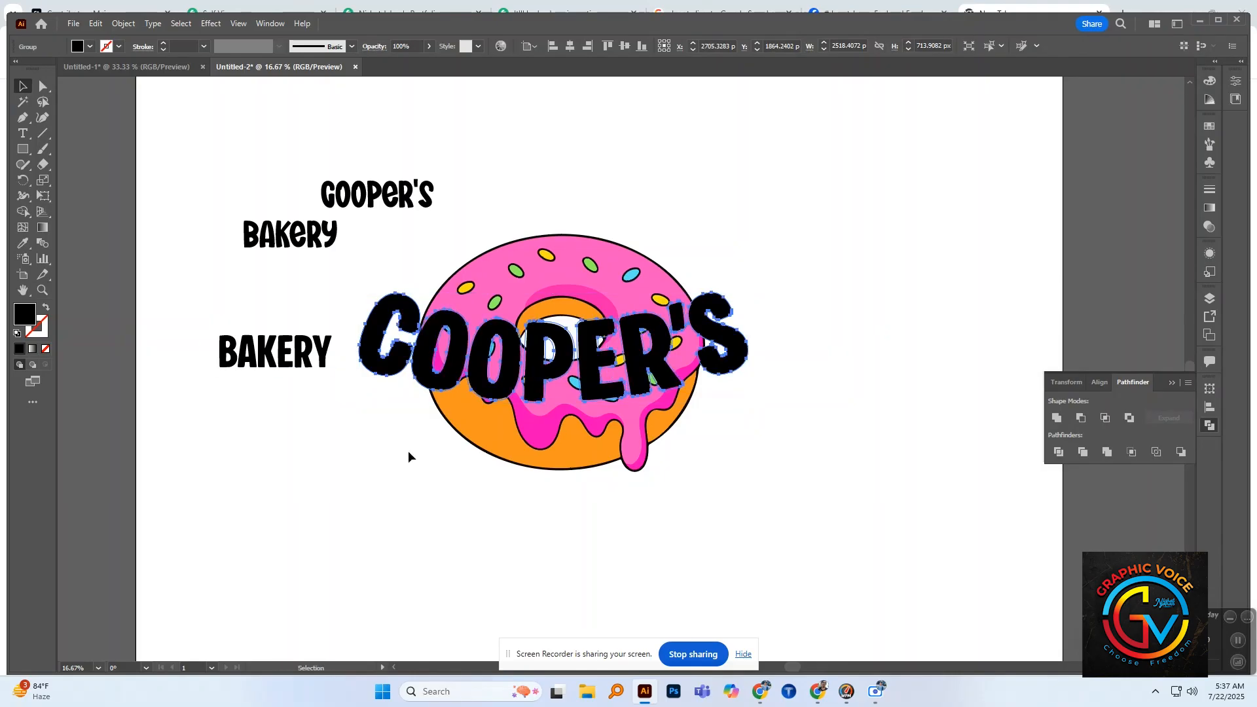
pyautogui.click(512, 458)
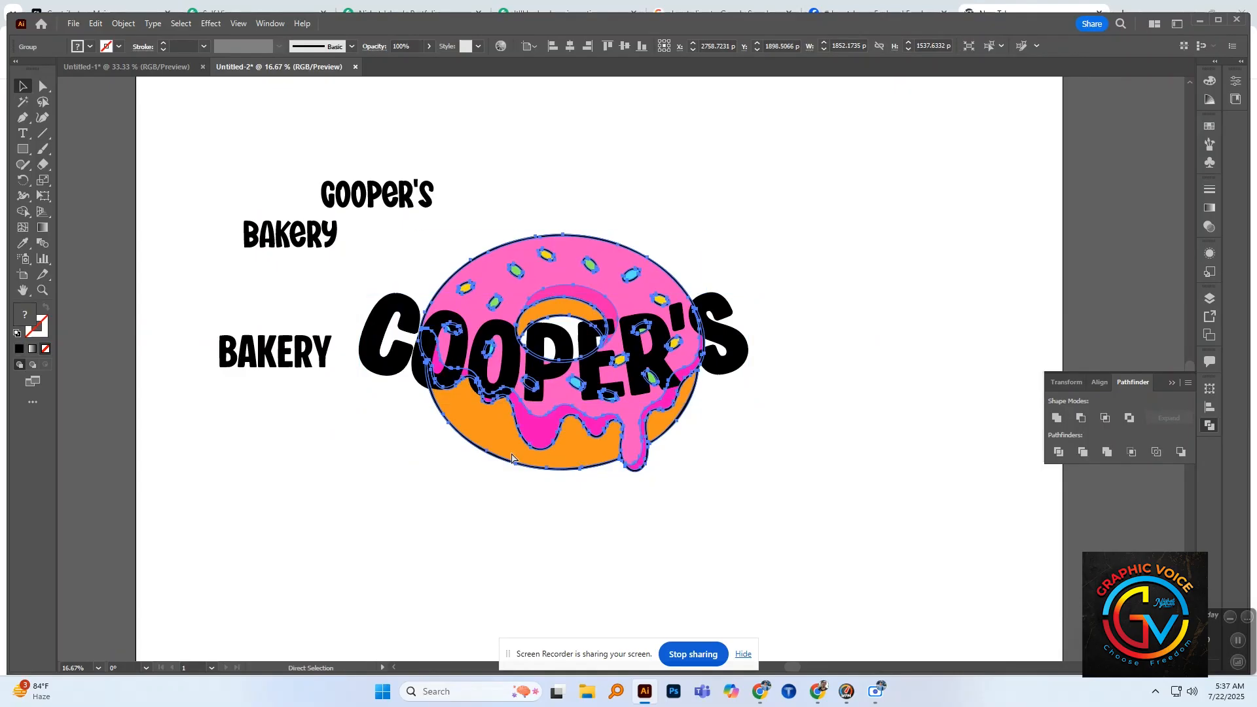
pyautogui.press('ctrl')
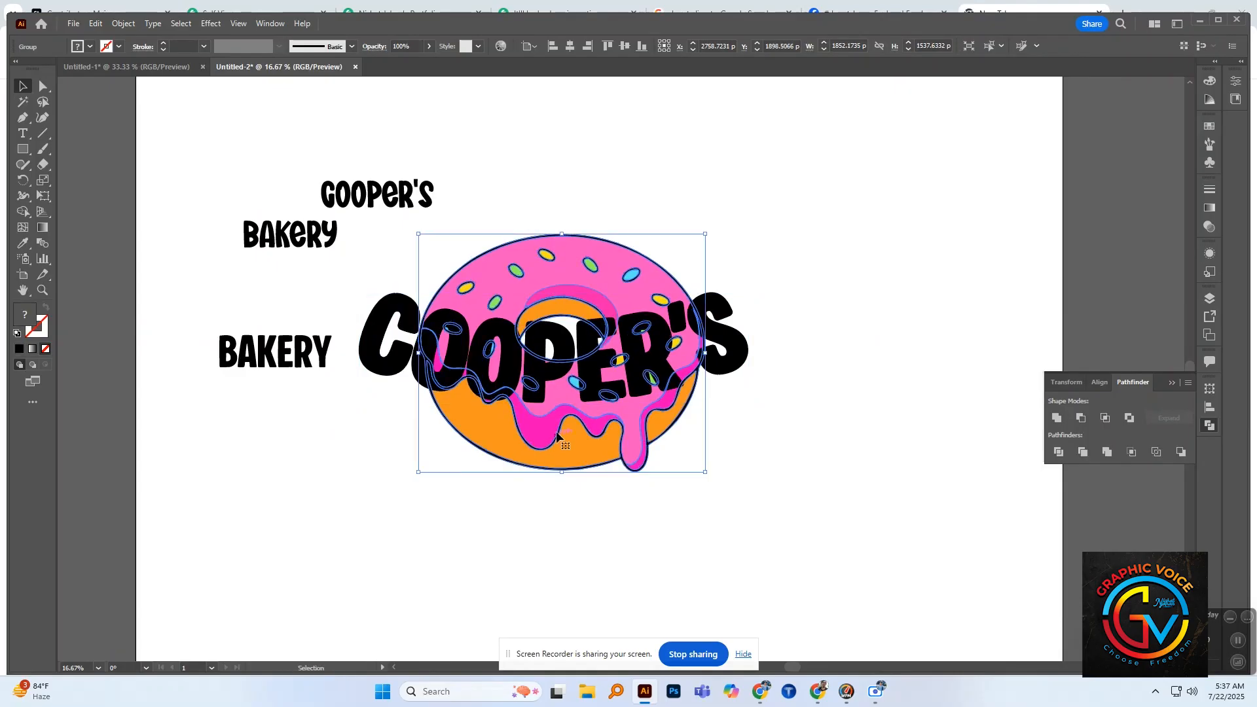
pyautogui.click(372, 421)
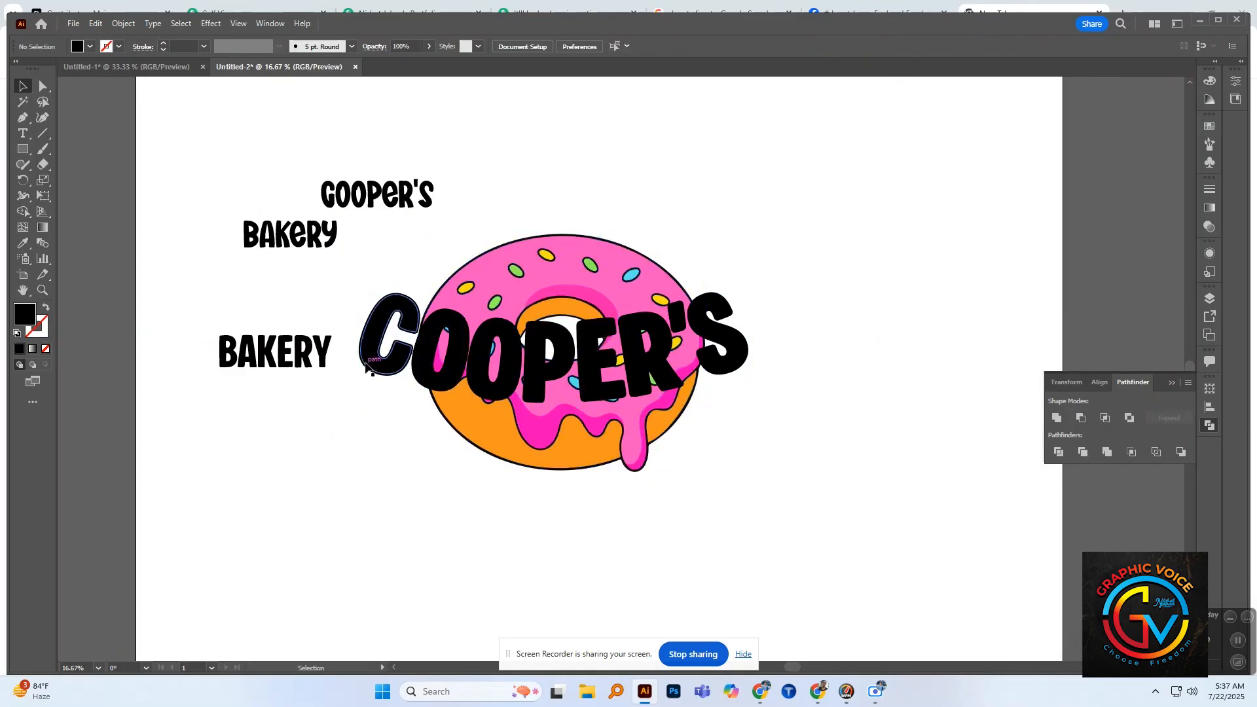
# Step: Recolor the front "COOPER'S" letters by sampling the donut's orange, a green sprinkle and finally the pink icing
pyautogui.click(382, 326)
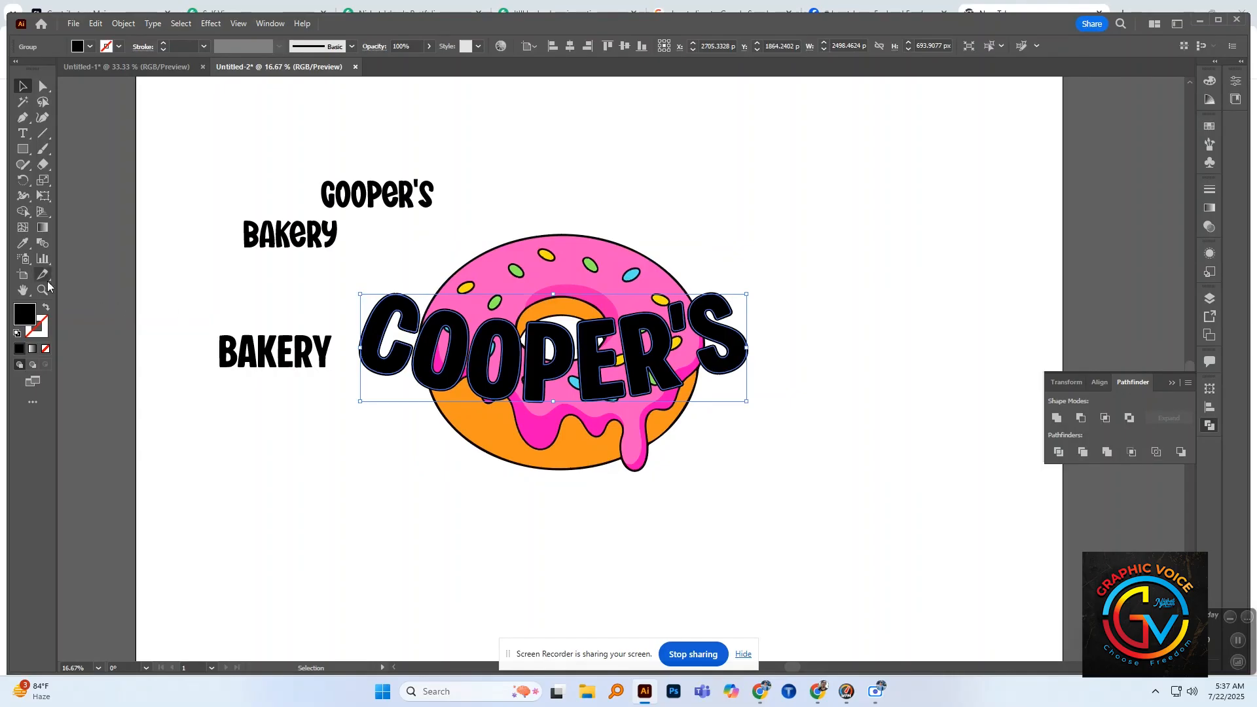
pyautogui.click(25, 243)
pyautogui.click(562, 300)
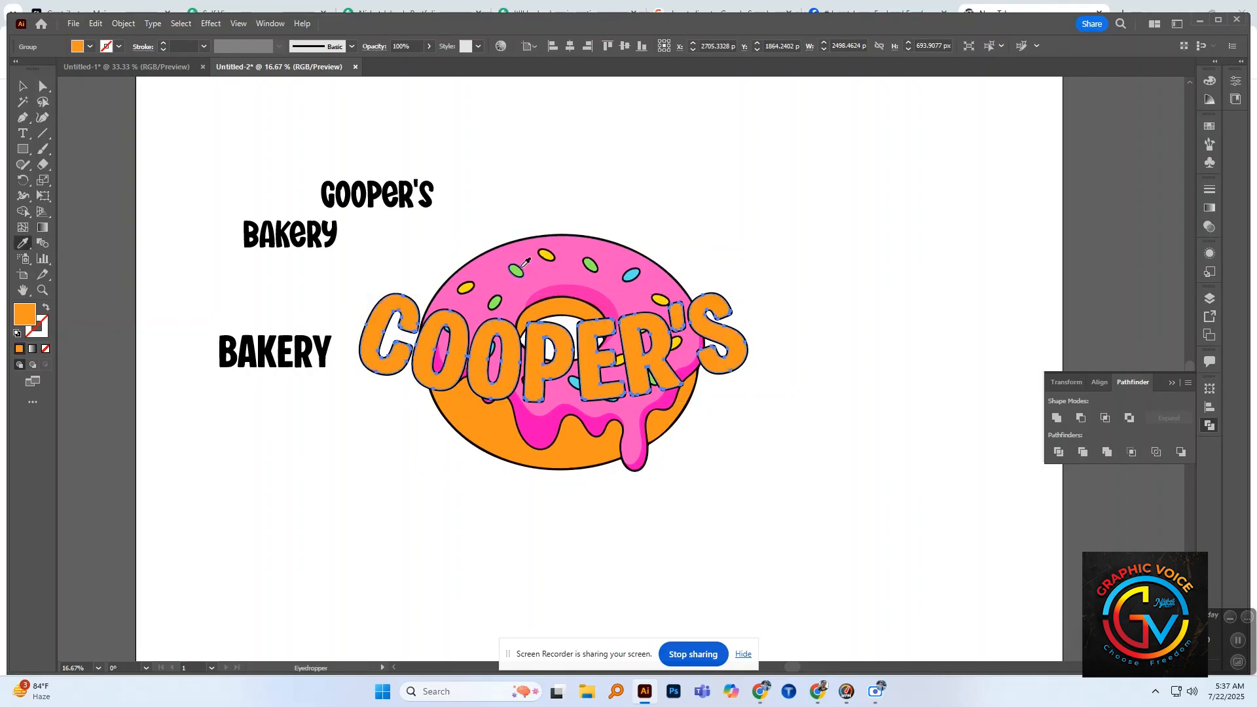
pyautogui.click(518, 268)
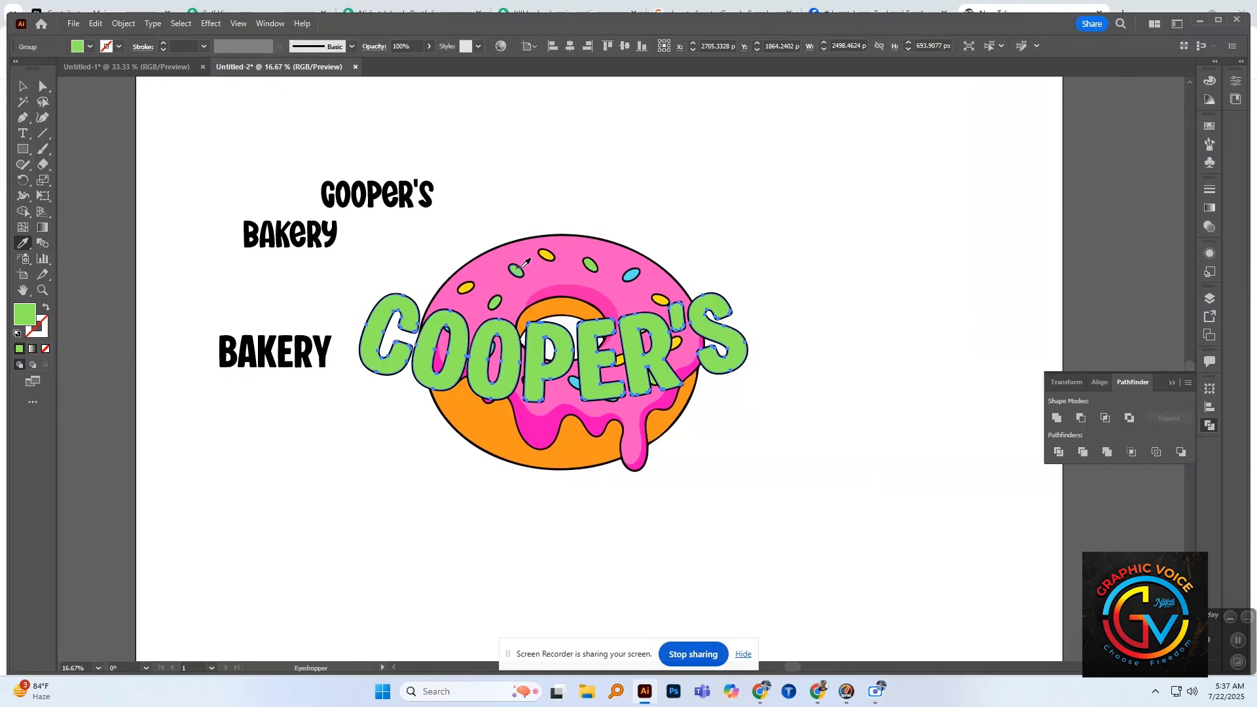
pyautogui.click(568, 251)
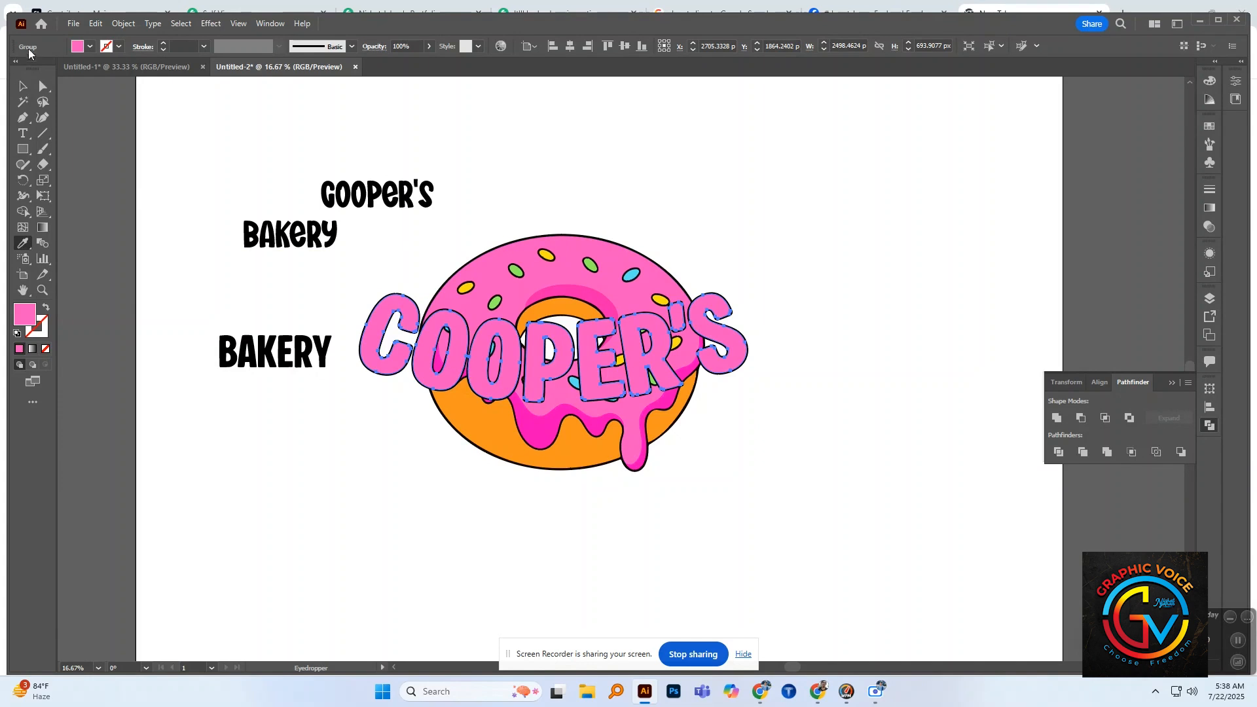
pyautogui.click(24, 87)
pyautogui.click(563, 204)
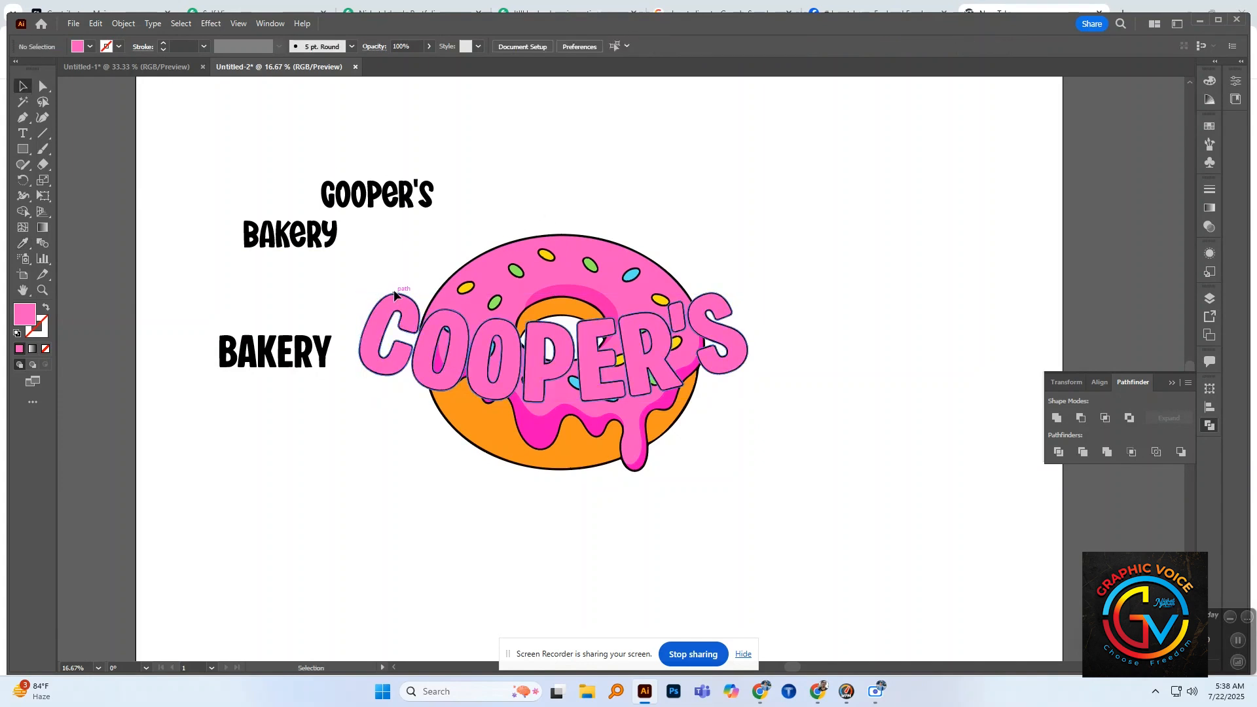
# Step: Recolor the united outline behind the "COOPER'S" letters by sampling the donut's orange, a green sprinkle and finally the blue sprinkle
pyautogui.click(394, 289)
pyautogui.moveTo(395, 289); pyautogui.dragTo(451, 288)
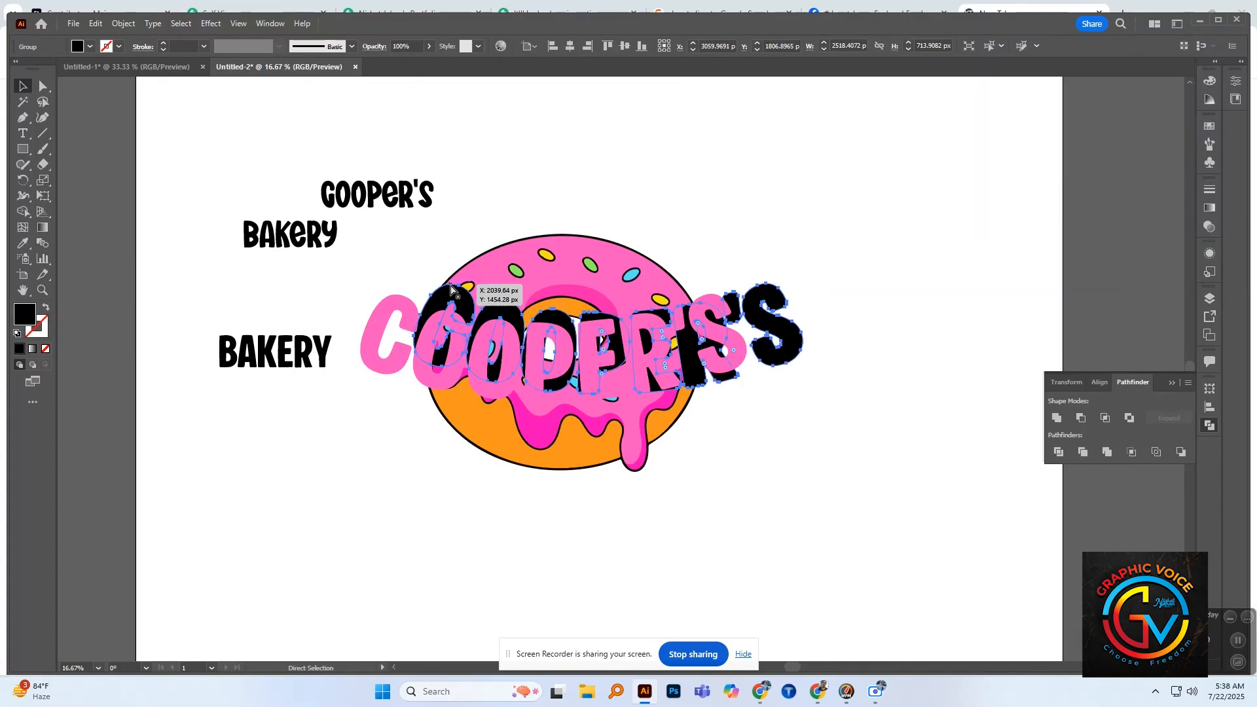
pyautogui.hotkey('ctrl', 'z')
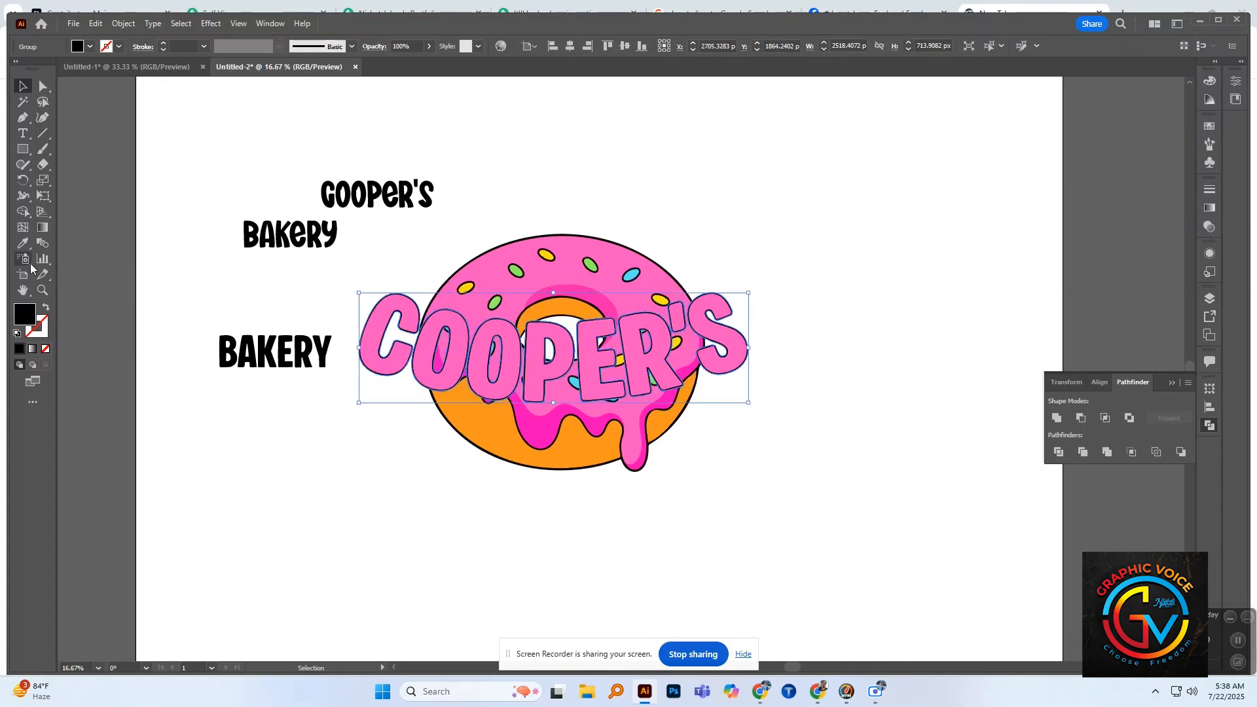
pyautogui.click(24, 244)
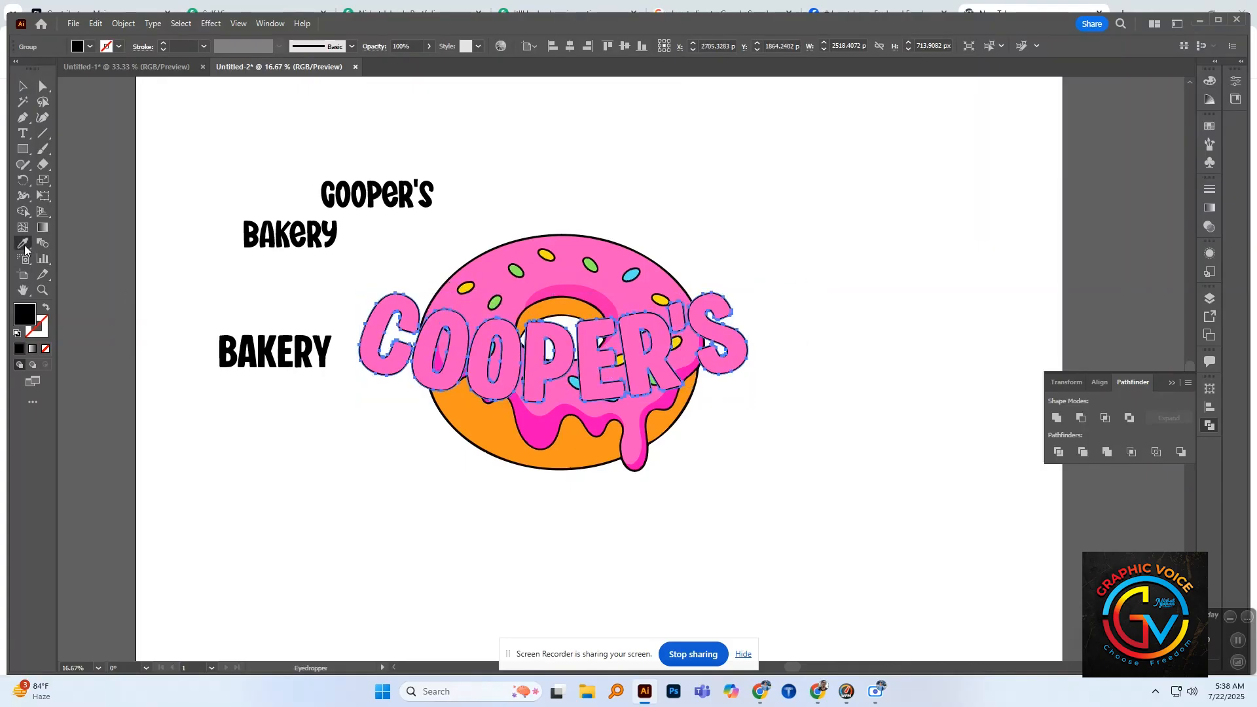
pyautogui.click(549, 302)
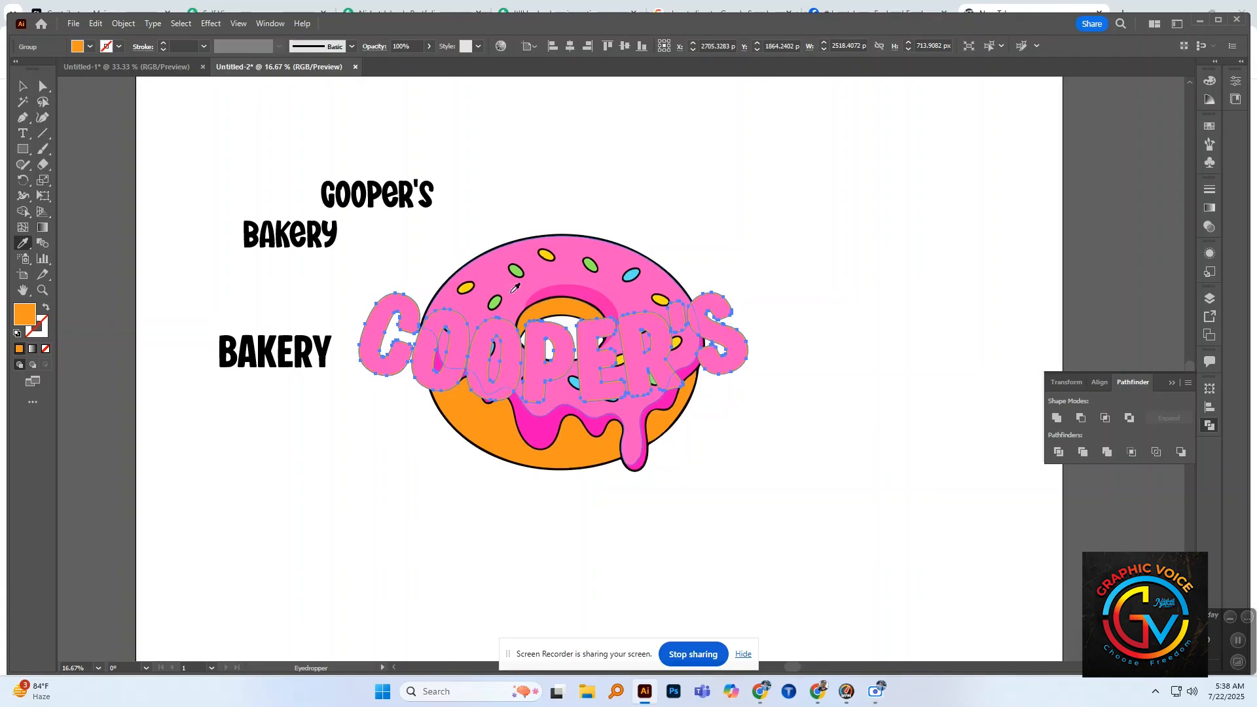
pyautogui.click(495, 302)
pyautogui.click(632, 275)
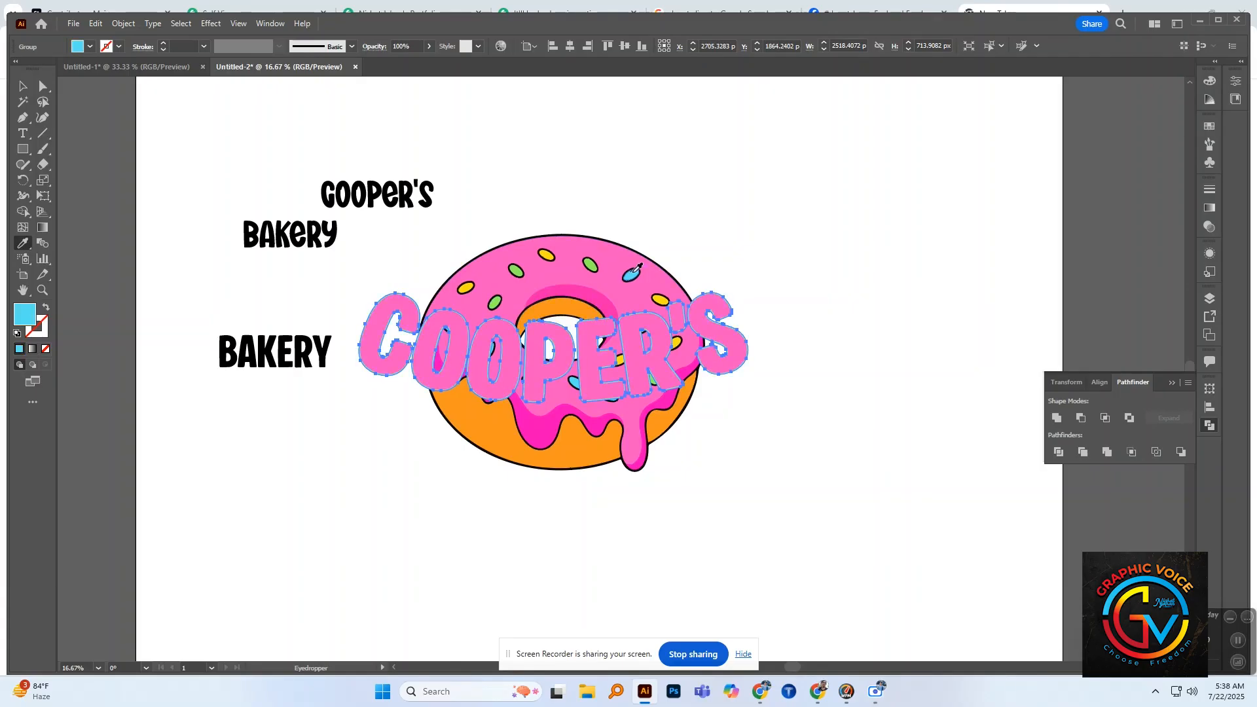
pyautogui.click(23, 86)
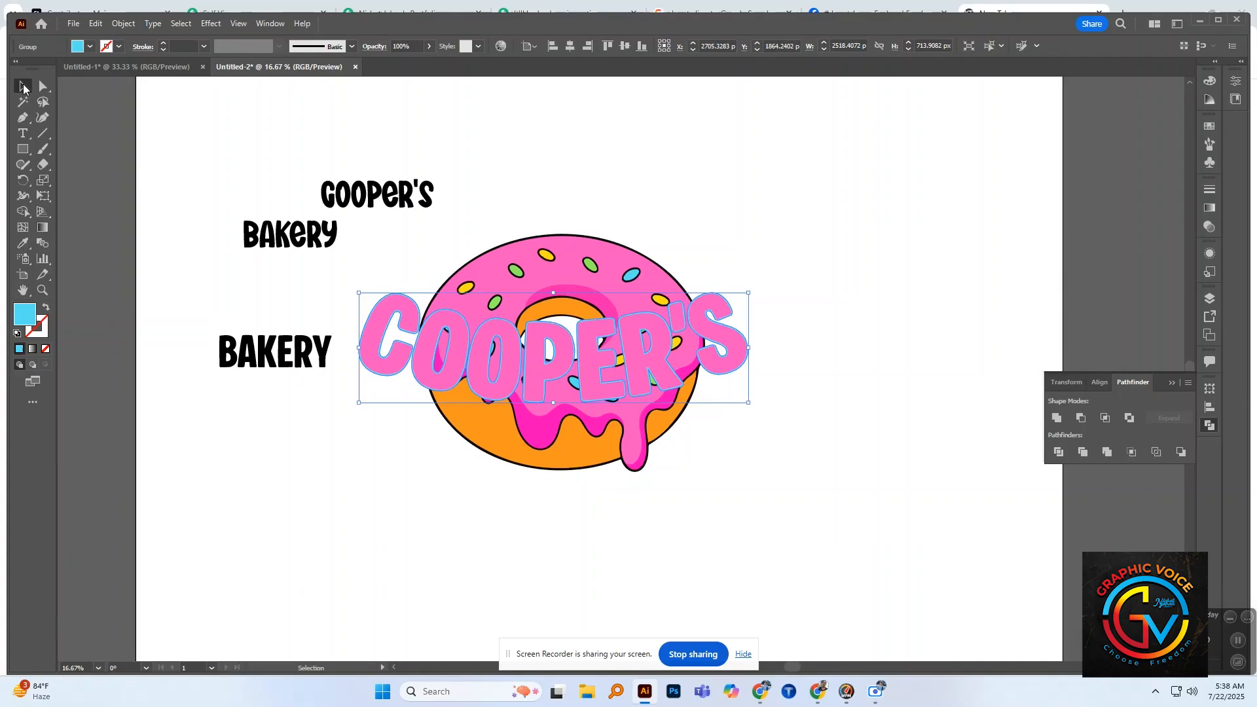
pyautogui.click(283, 383)
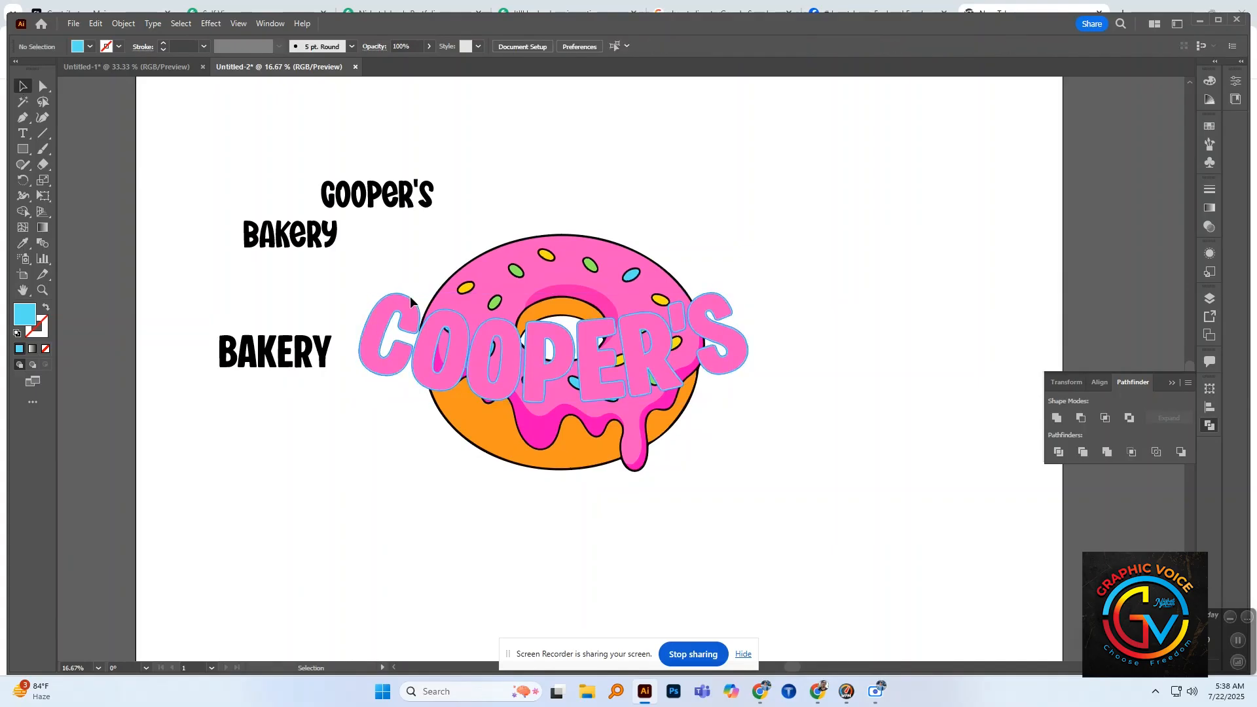
# Step: Offset the path of the blue "COOPER'S" outline by 25 px with round joins
pyautogui.moveTo(410, 296); pyautogui.dragTo(428, 287)
pyautogui.hotkey('ctrl', 'z')
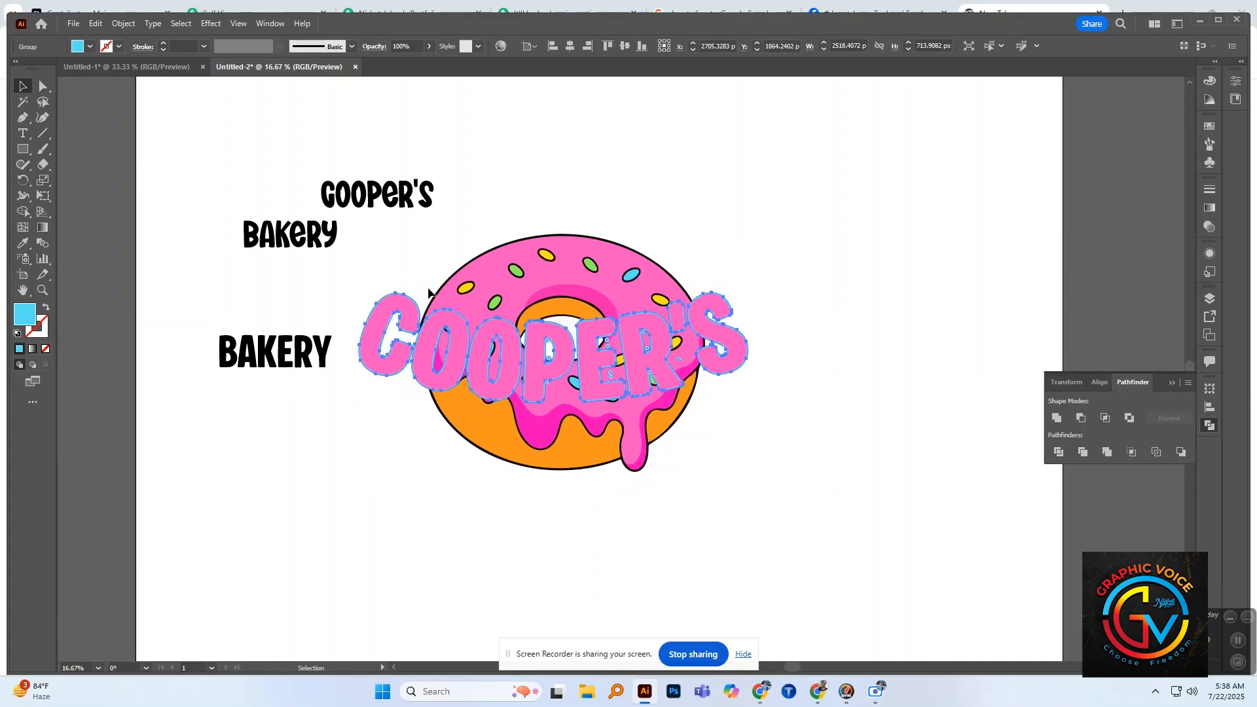
pyautogui.click(123, 23)
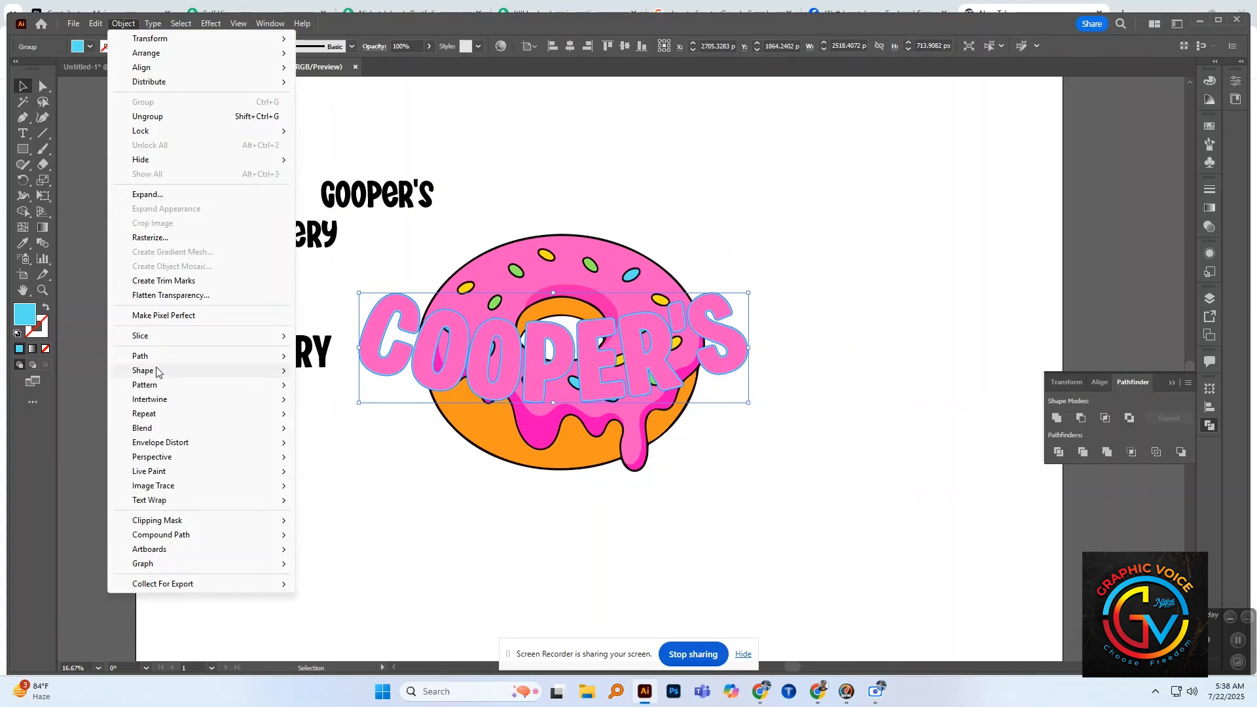
pyautogui.moveTo(141, 356)
pyautogui.click(327, 401)
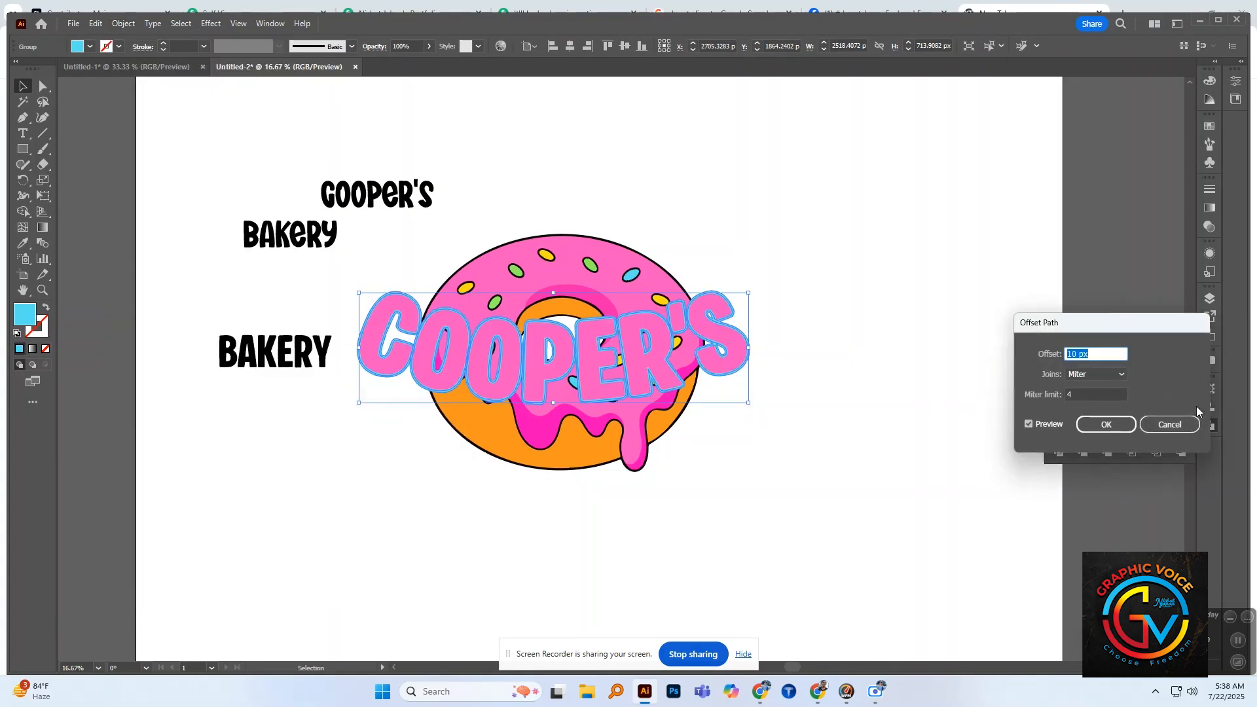
pyautogui.write('25')
pyautogui.click(1121, 372)
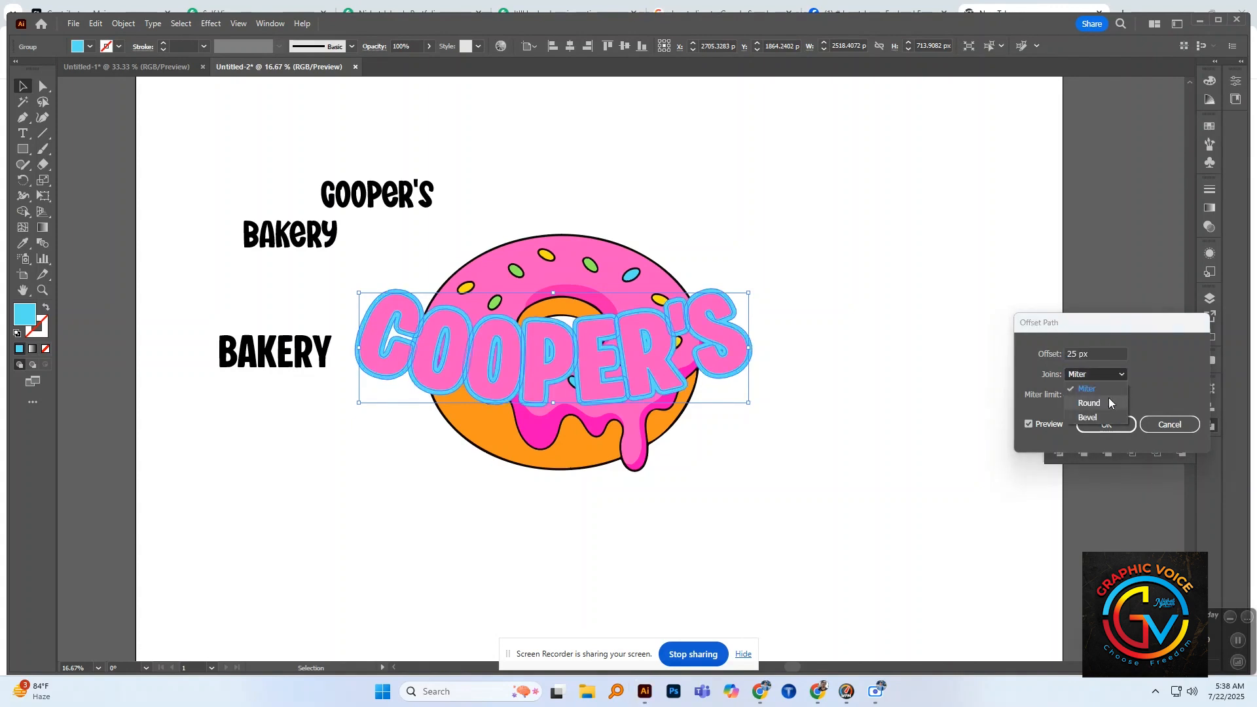
pyautogui.click(1090, 403)
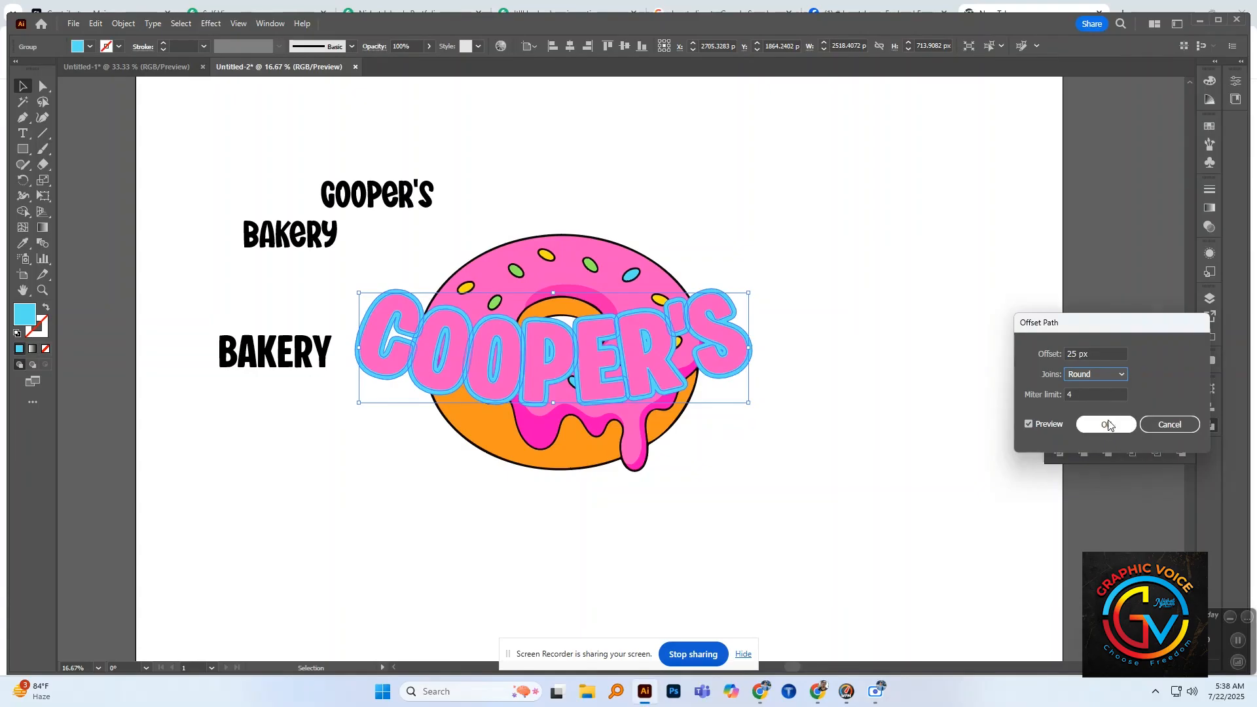
pyautogui.click(1109, 427)
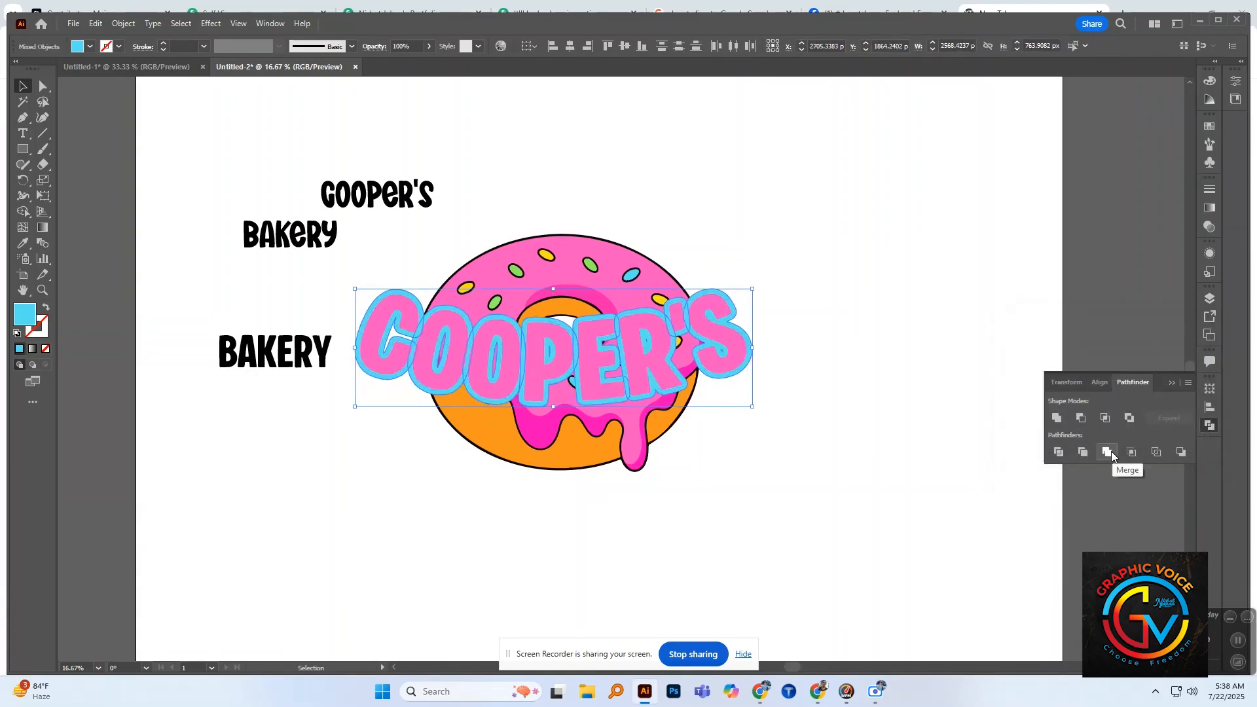
# Step: Unite the offset outlines into one solid shape with the Pathfinder and fill it with black sampled from the donut's outline
pyautogui.click(1112, 452)
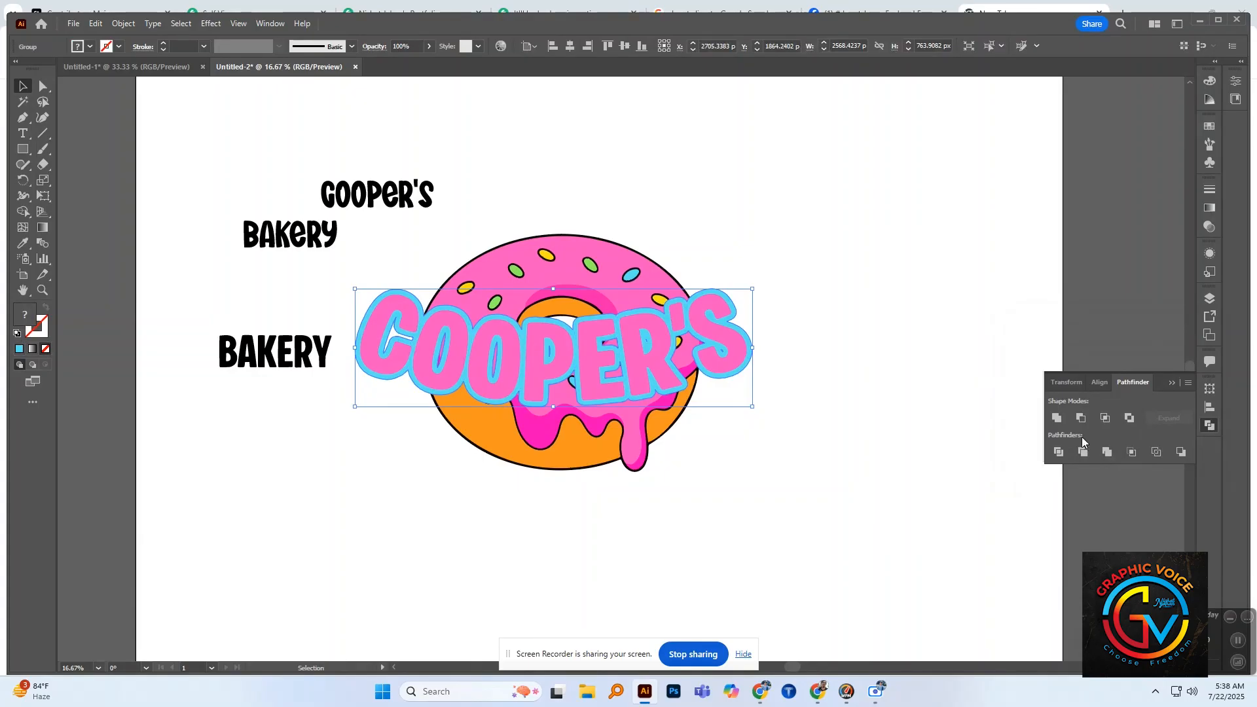
pyautogui.click(1060, 418)
pyautogui.hotkey('ctrl', 'shift', 'a')
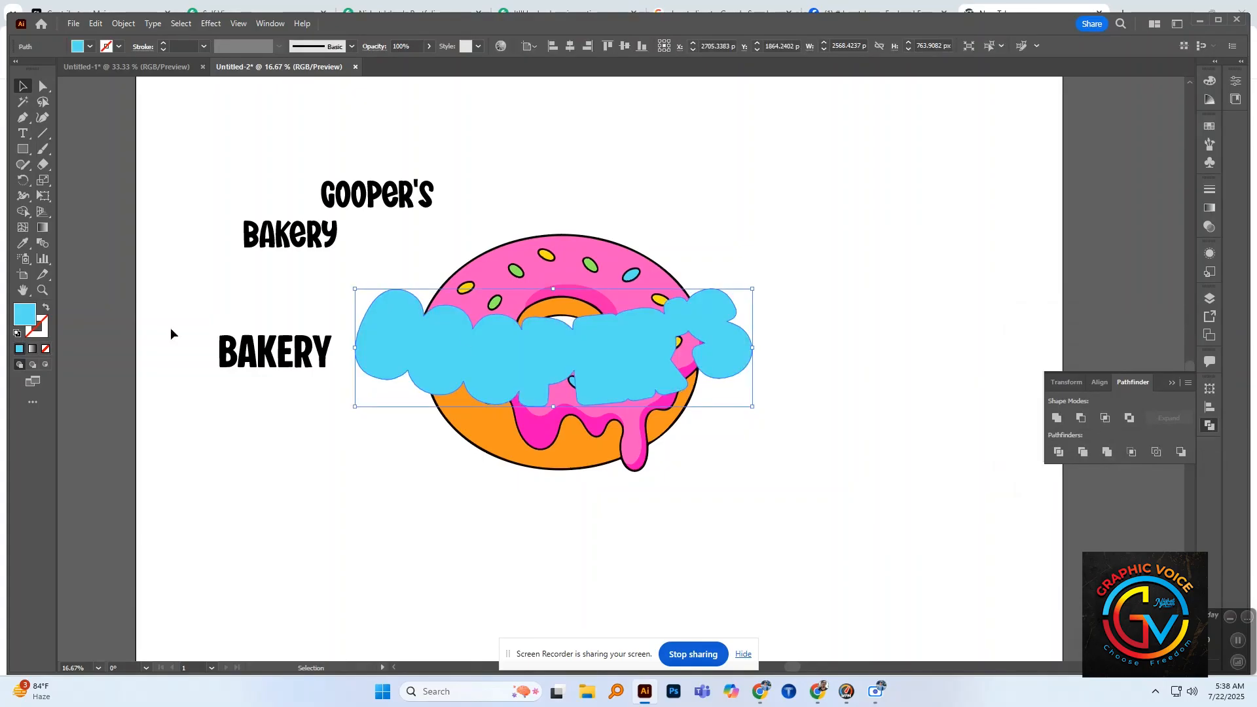
pyautogui.click(23, 242)
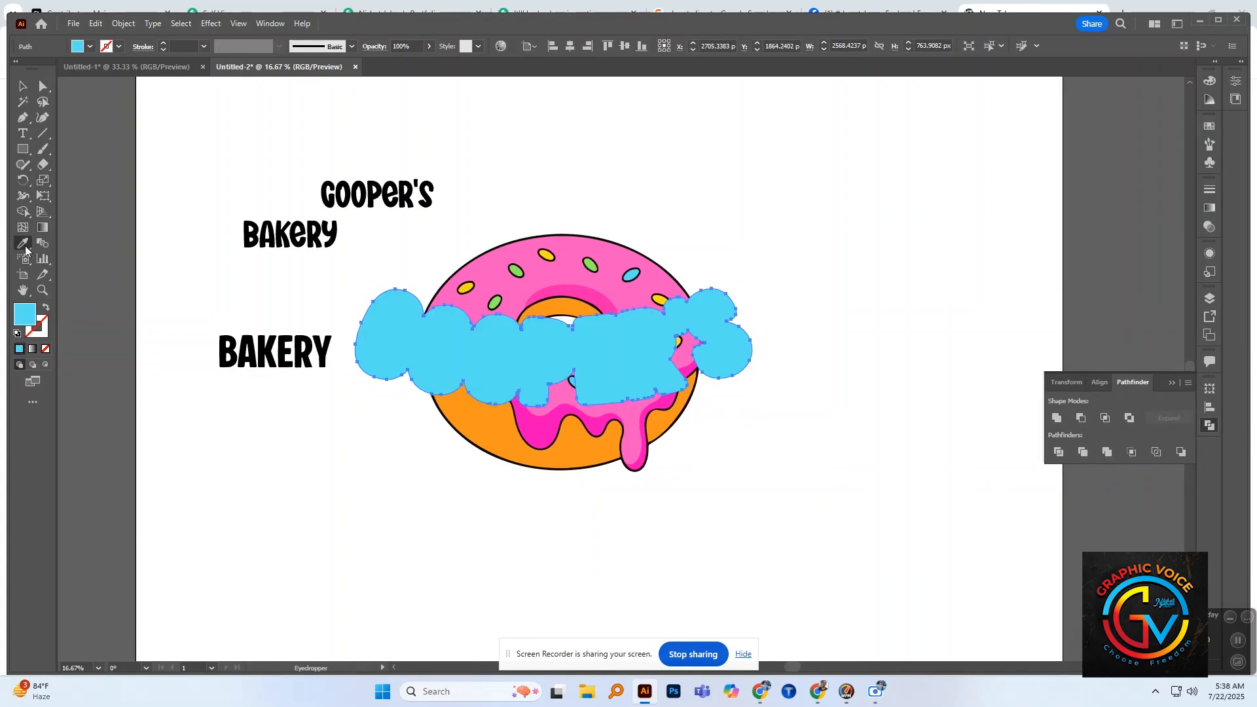
pyautogui.click(518, 239)
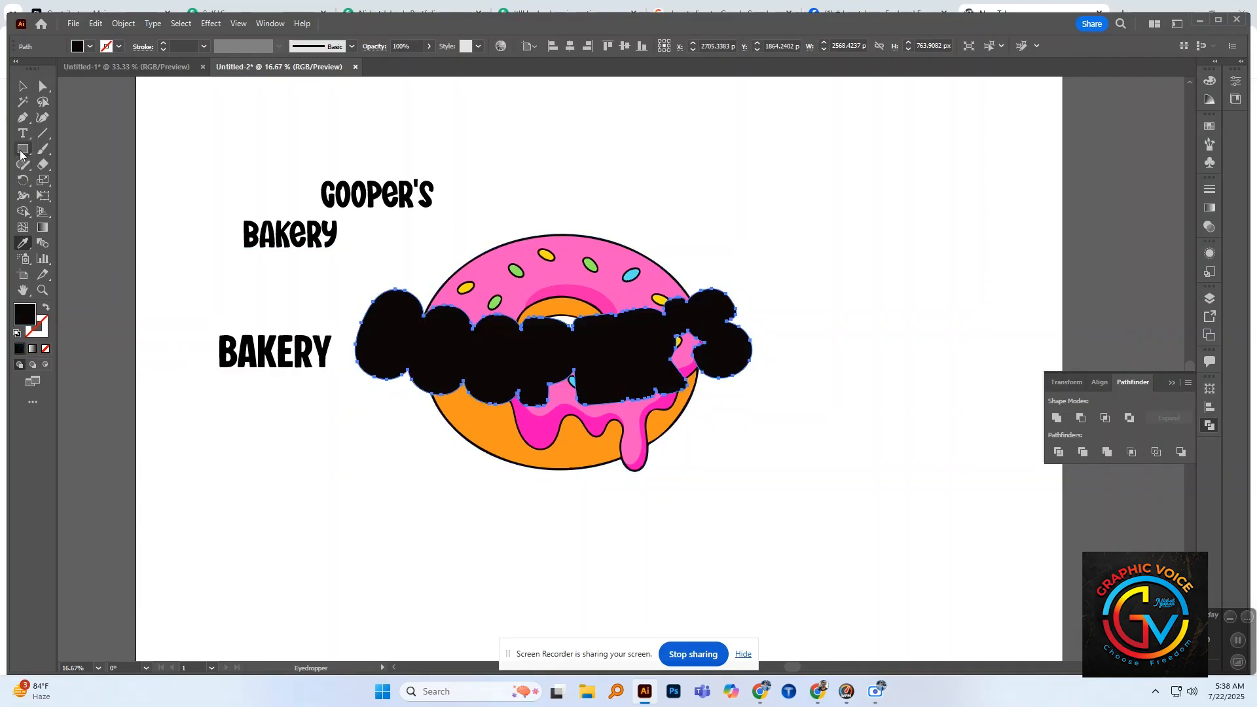
pyautogui.click(23, 86)
# Step: Send the black shape behind the "COOPER'S" letters and their blue outline, and send the donut to the very back
pyautogui.press('ctrl')
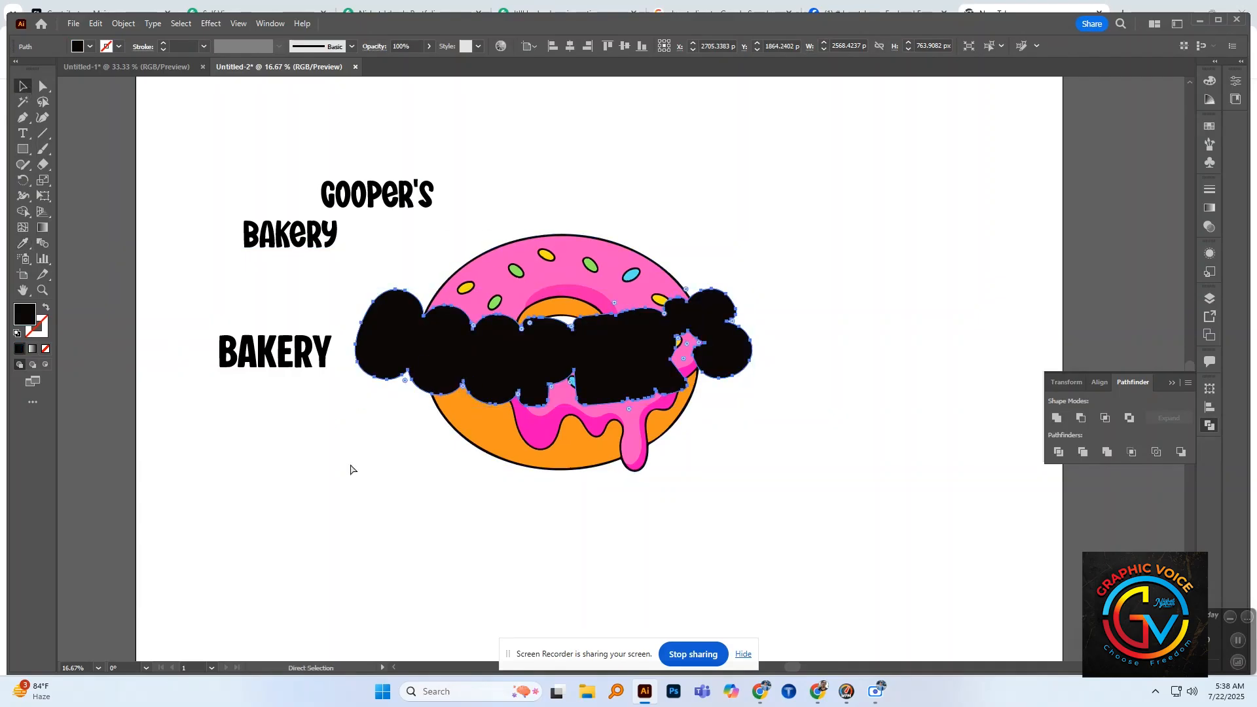
pyautogui.hotkey('ctrl', '[')
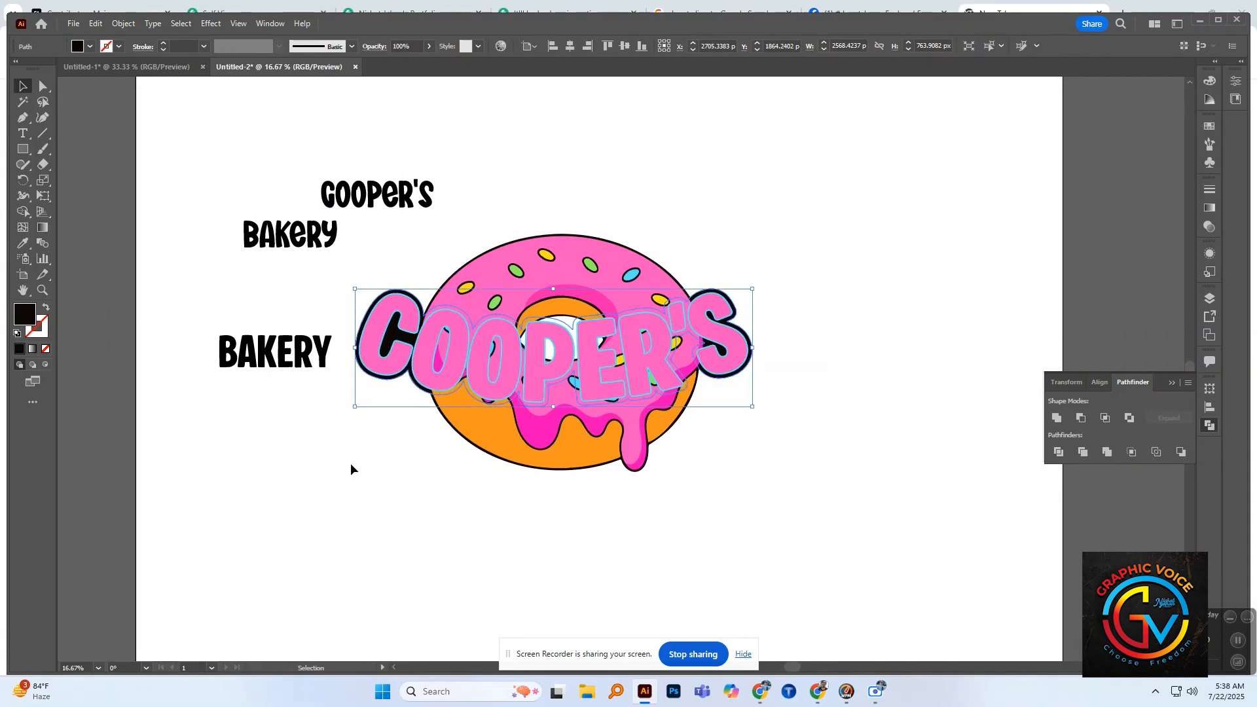
pyautogui.click(593, 452)
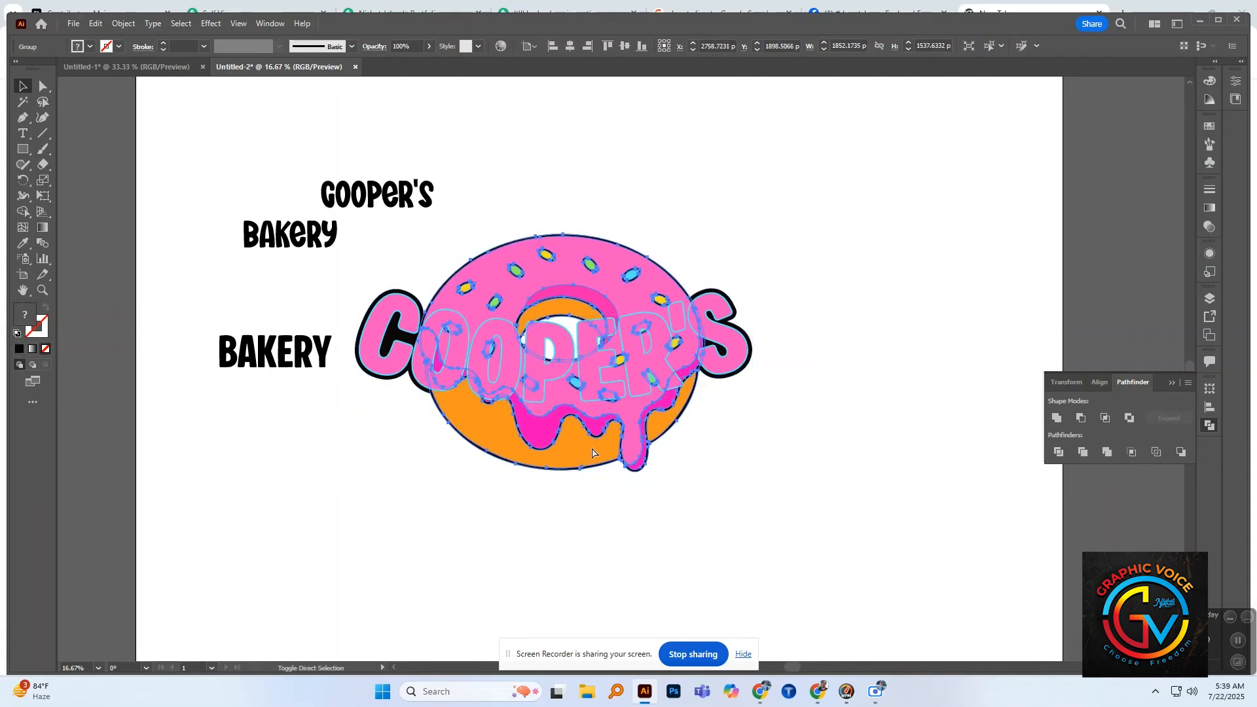
pyautogui.press('ctrl')
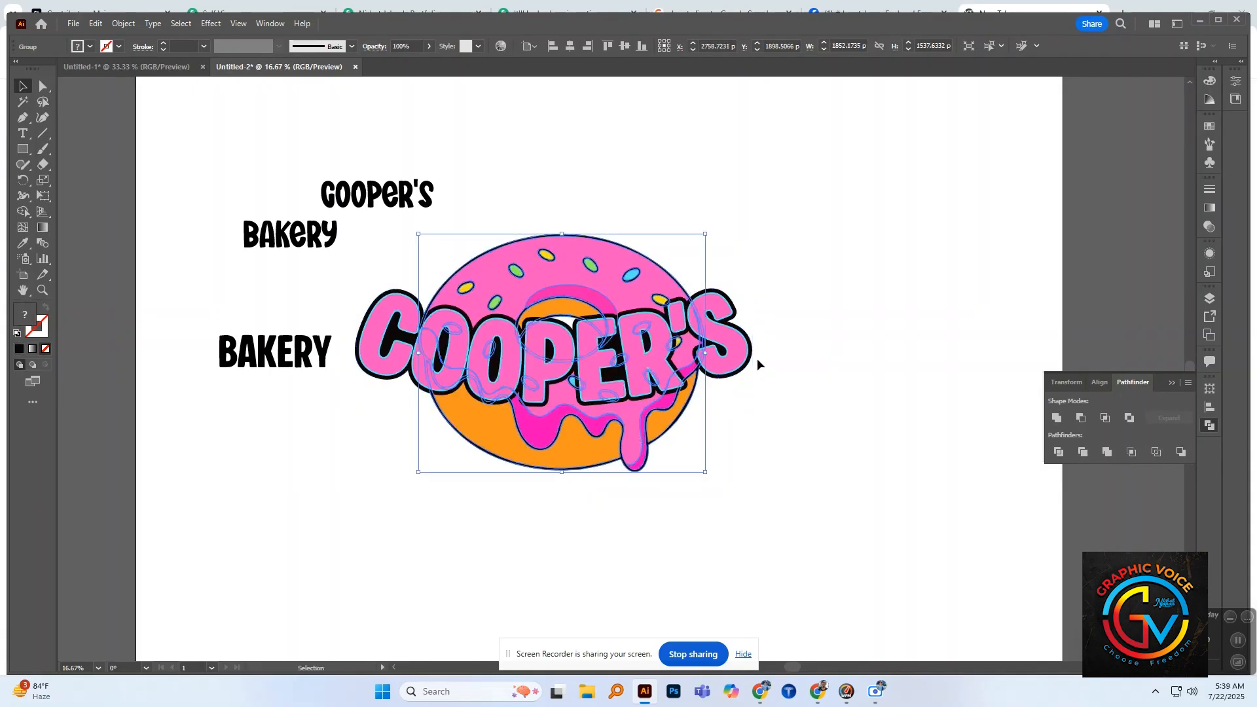
pyautogui.click(756, 359)
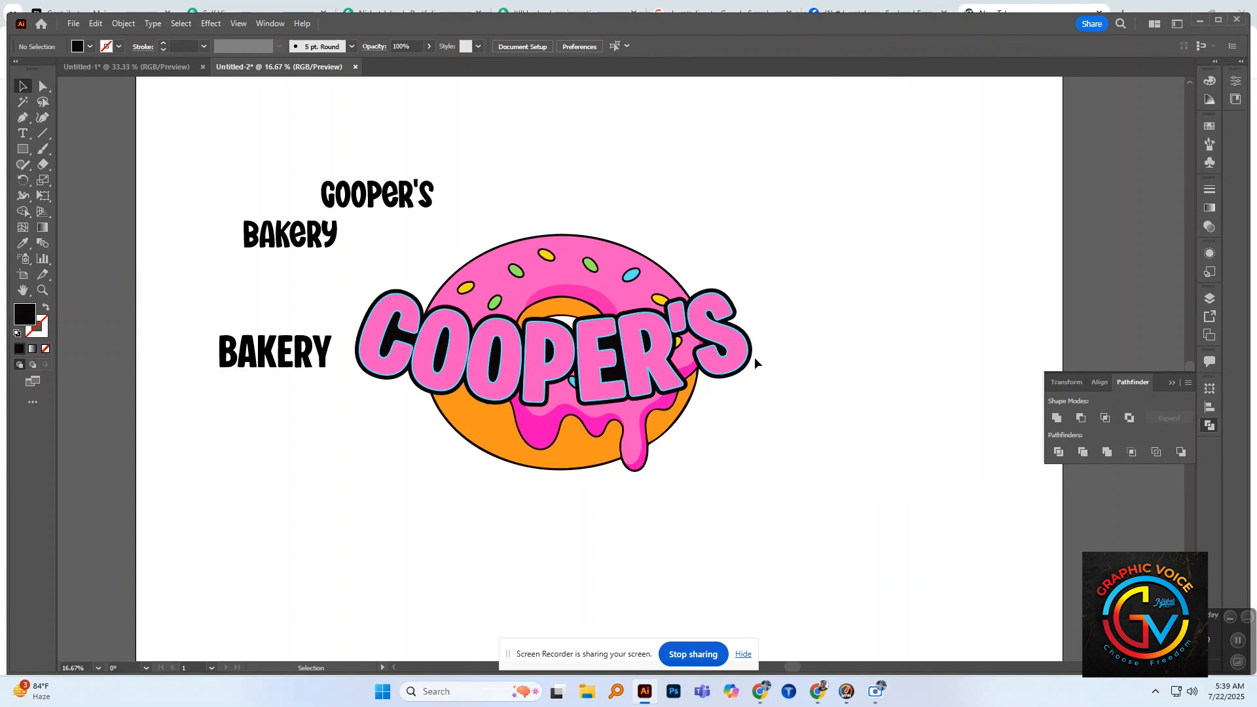
pyautogui.click(786, 366)
pyautogui.click(675, 341)
pyautogui.moveTo(675, 340); pyautogui.dragTo(723, 349)
pyautogui.hotkey('ctrl', 'z')
pyautogui.click(800, 359)
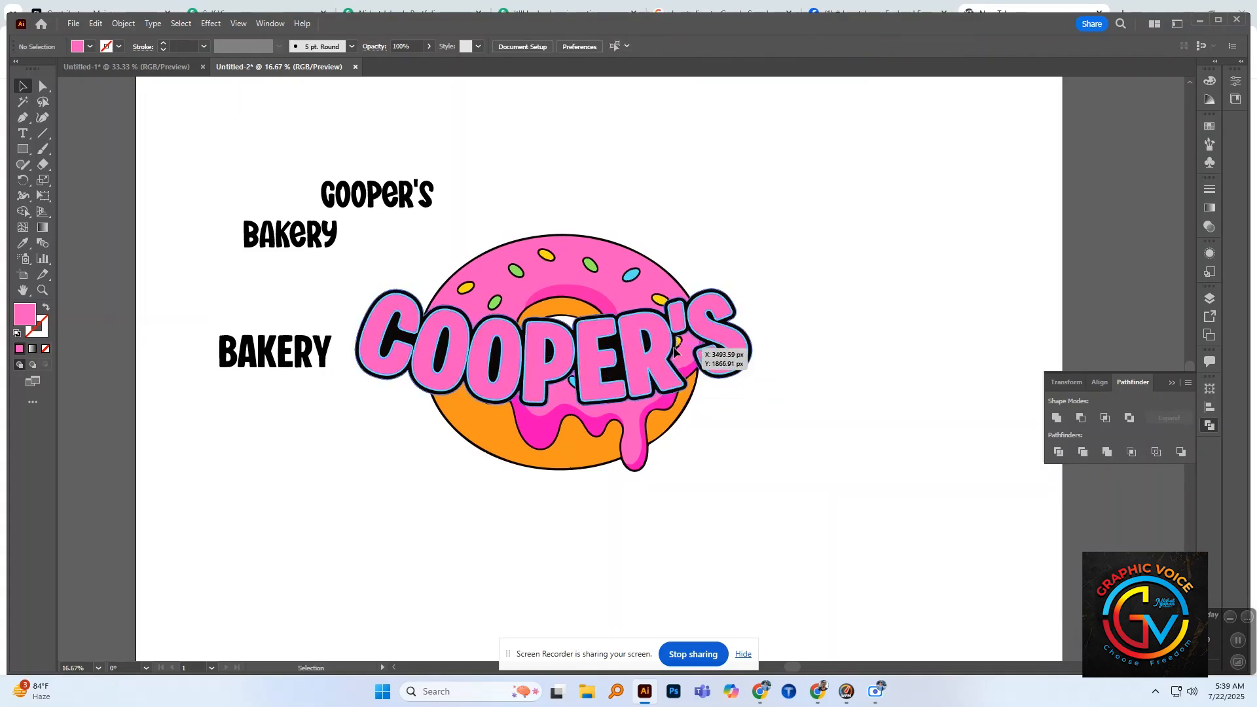
pyautogui.moveTo(674, 348); pyautogui.dragTo(725, 349)
pyautogui.hotkey('ctrl', 'z')
pyautogui.click(791, 346)
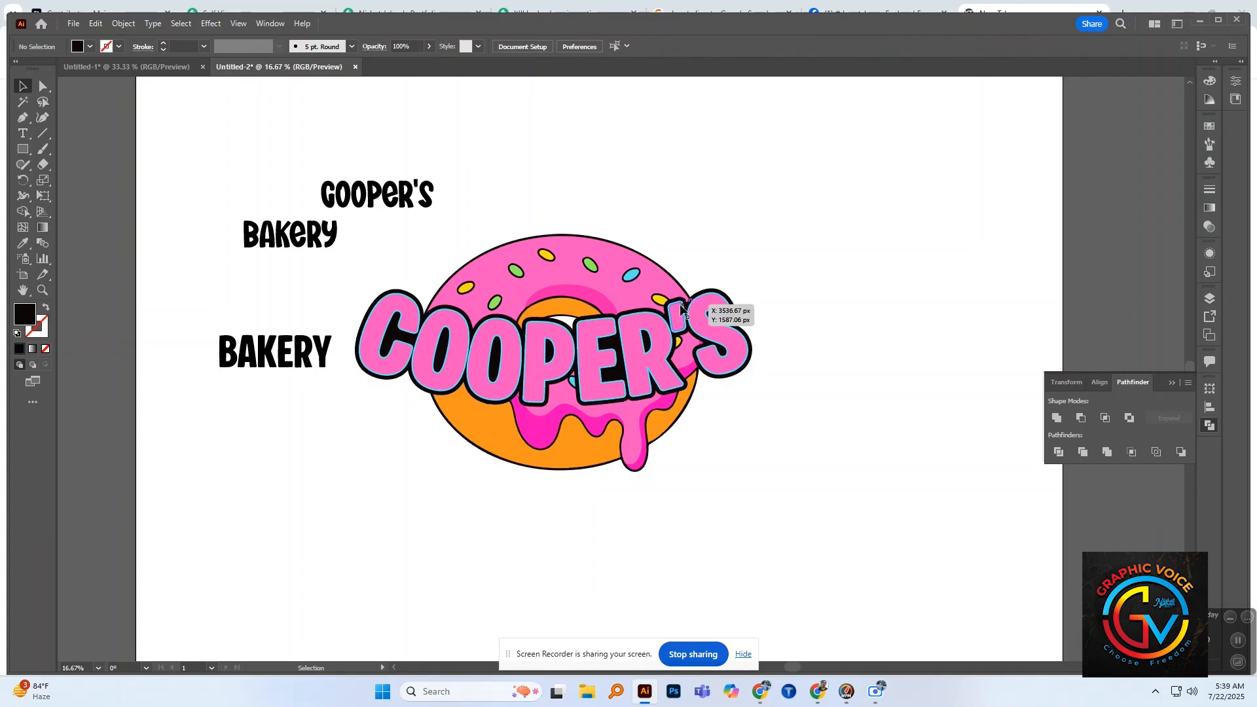
pyautogui.click(561, 349)
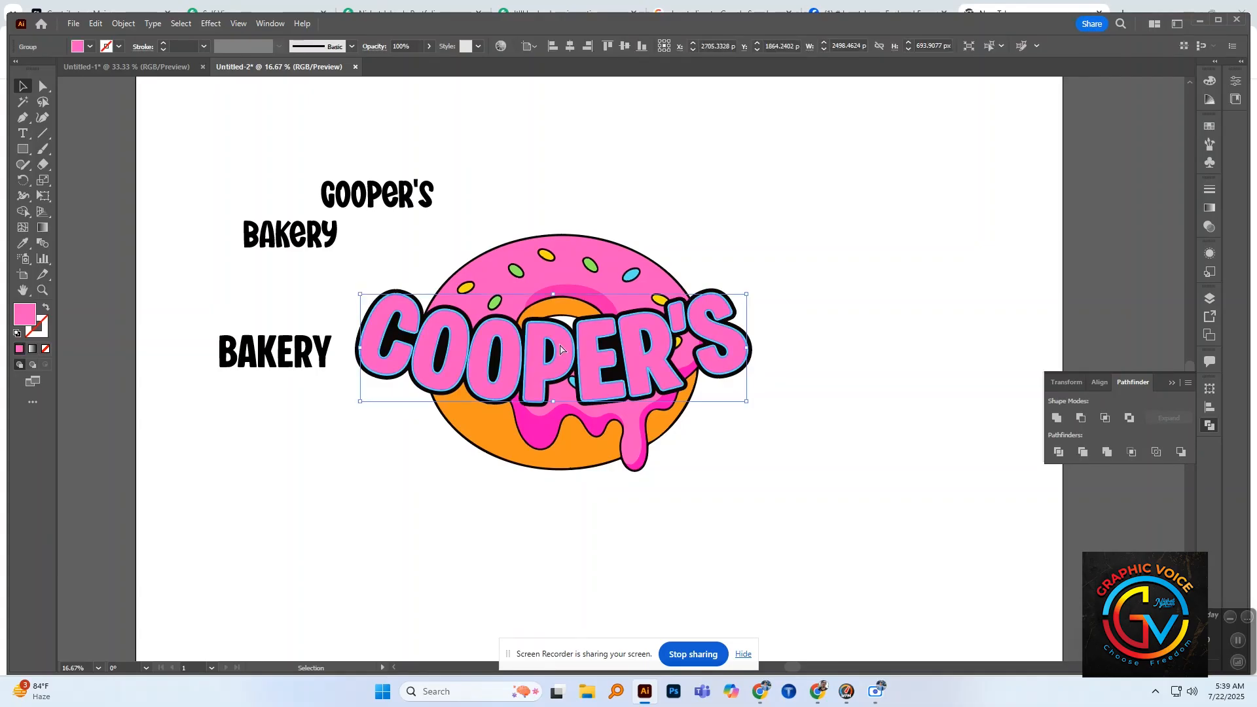
pyautogui.press('ctrl')
pyautogui.click(653, 457)
# Step: Duplicate the donut into the empty area to the upper right of the logo and ungroup the copy
pyautogui.click(597, 419)
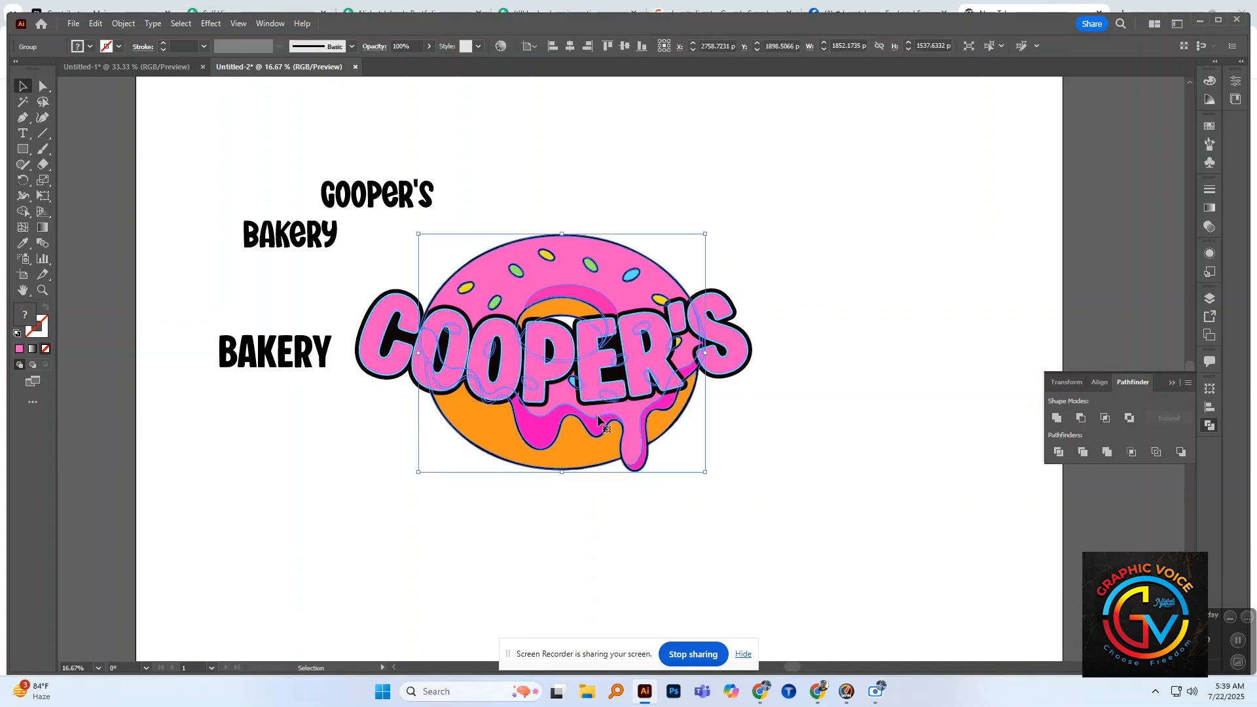
pyautogui.moveTo(597, 419); pyautogui.dragTo(945, 316)
pyautogui.rightClick(944, 318)
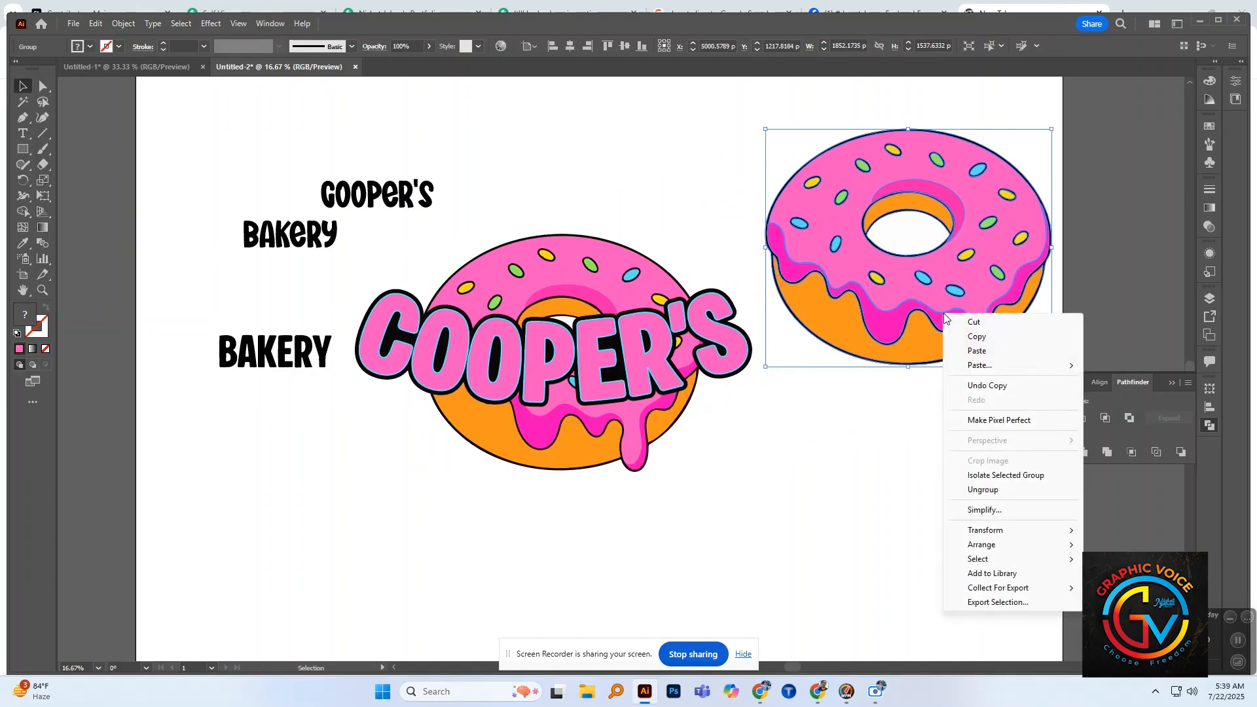
pyautogui.click(987, 491)
pyautogui.click(928, 447)
# Step: Pull the dark pink icing shading out below the copied donut and ungroup it into separate pieces
pyautogui.moveTo(906, 342); pyautogui.dragTo(874, 457)
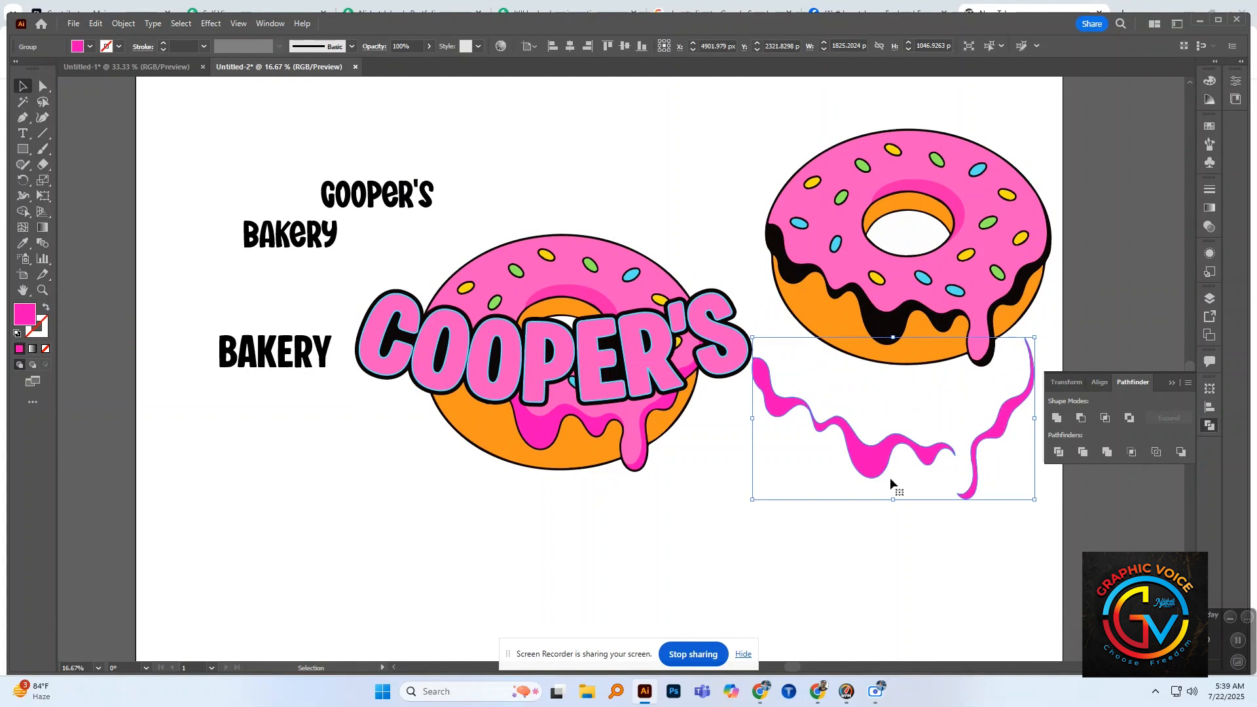
pyautogui.rightClick(890, 478)
pyautogui.click(948, 393)
pyautogui.click(924, 554)
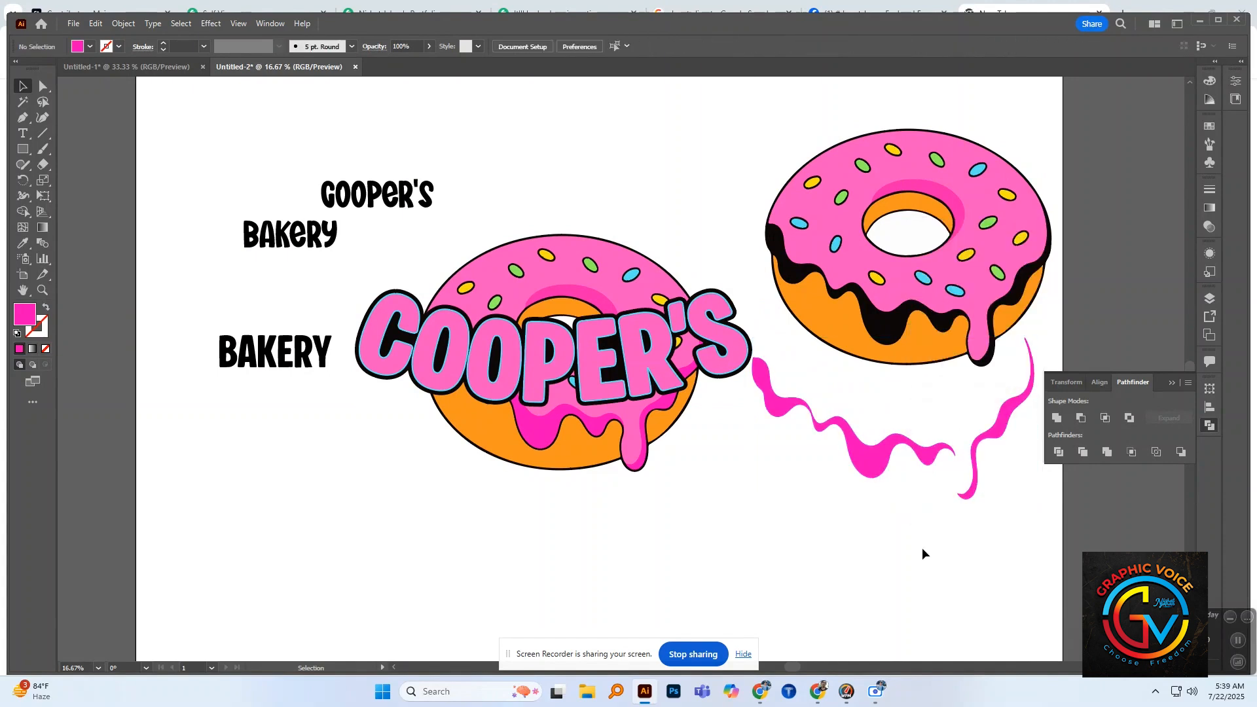
# Step: Move the longer dark pink wavy piece across the first letters of "COOPER'S", bring it to the front and shift it slightly up
pyautogui.moveTo(873, 466); pyautogui.dragTo(487, 397)
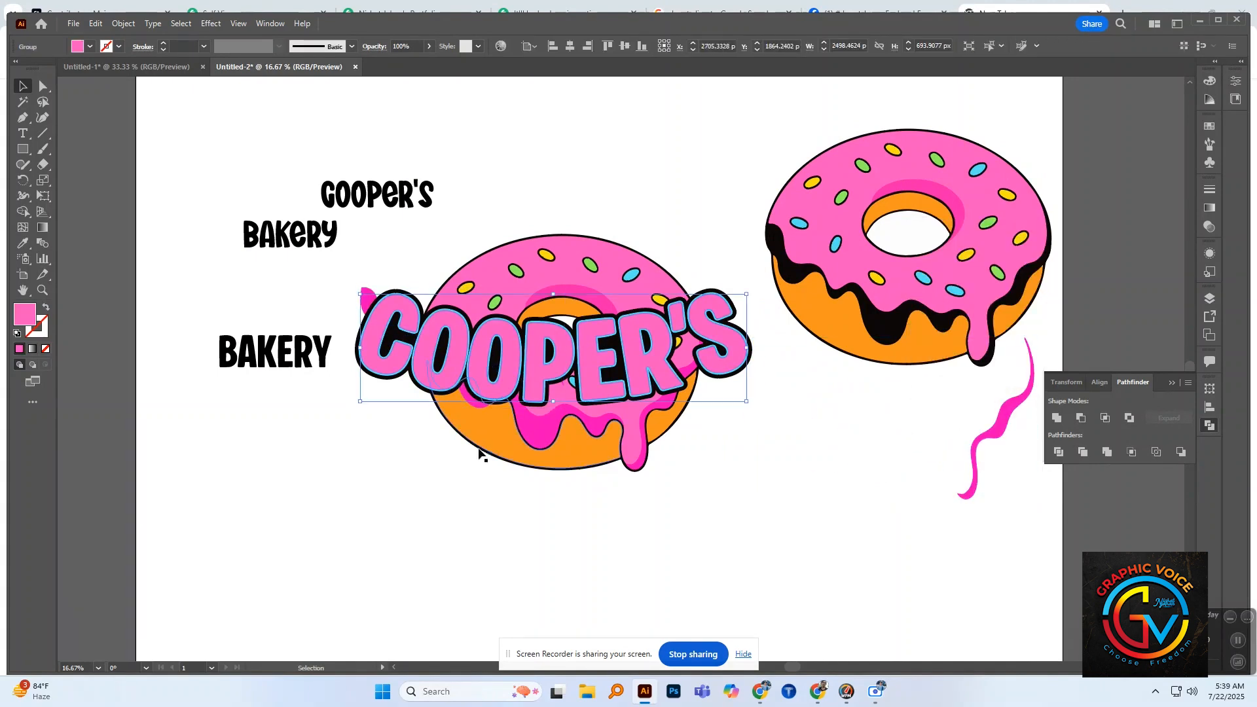
pyautogui.click(368, 298)
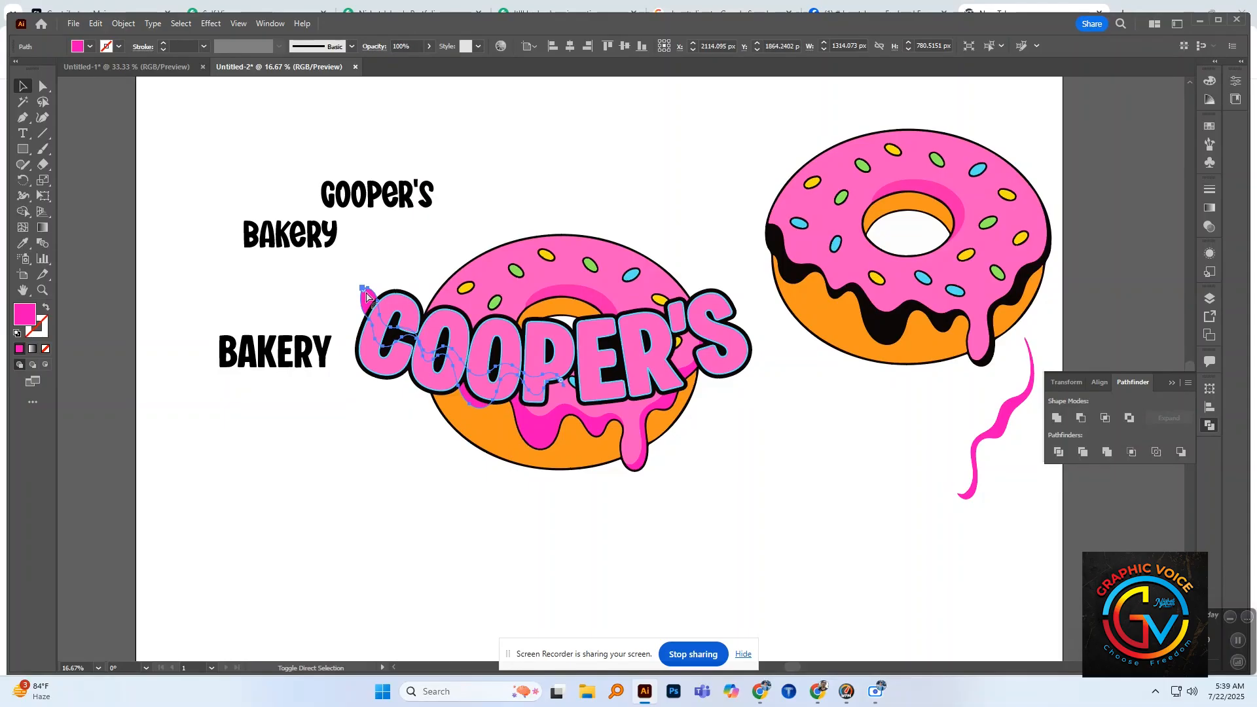
pyautogui.hotkey('ctrl', 'shift', ']')
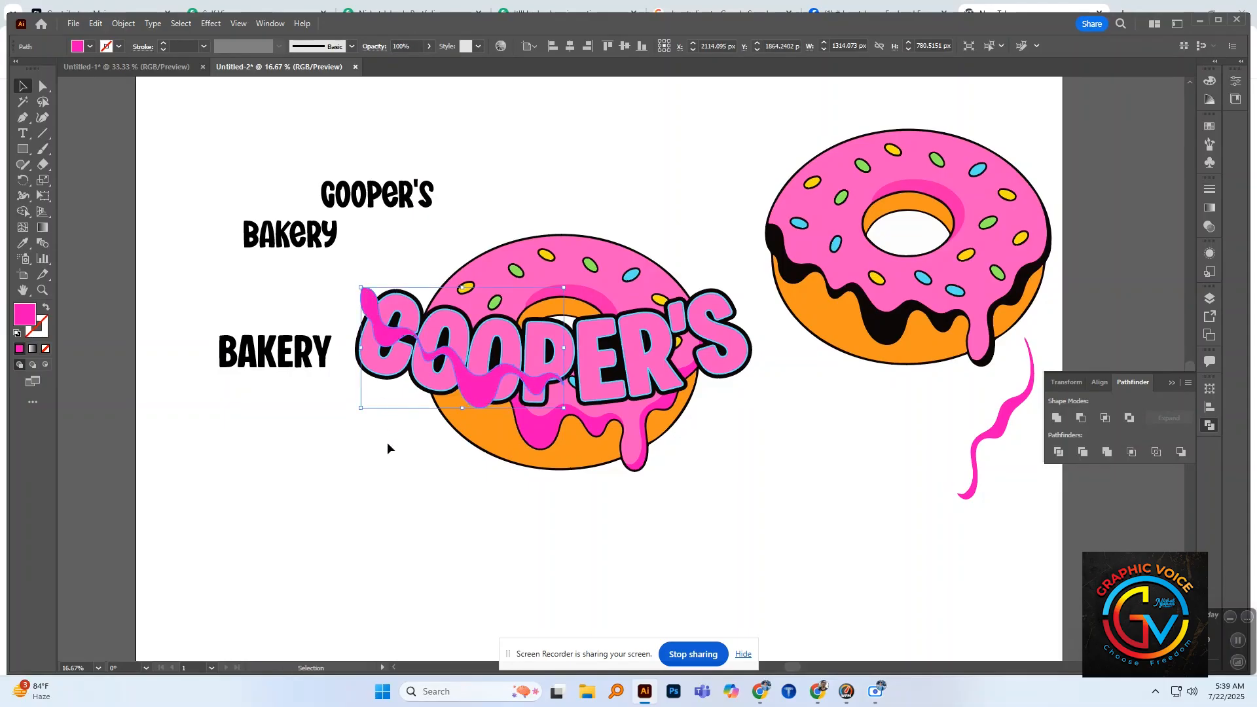
pyautogui.click(387, 444)
pyautogui.moveTo(471, 390); pyautogui.dragTo(472, 367)
pyautogui.click(419, 473)
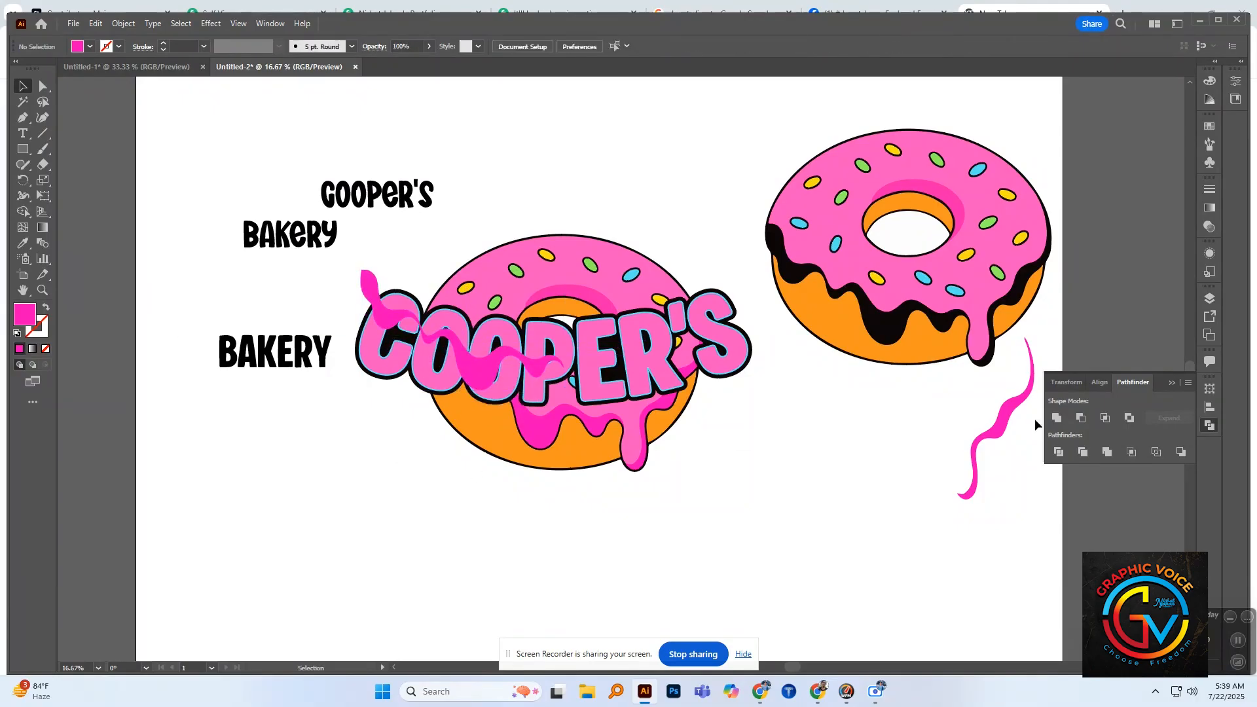
# Step: Place a copy of the shorter dark pink wavy piece over the end of "COOPER'S", bring it to the front and rotate it along the letters
pyautogui.moveTo(1006, 418); pyautogui.dragTo(715, 359)
pyautogui.hotkey('ctrl', 'shift', ']')
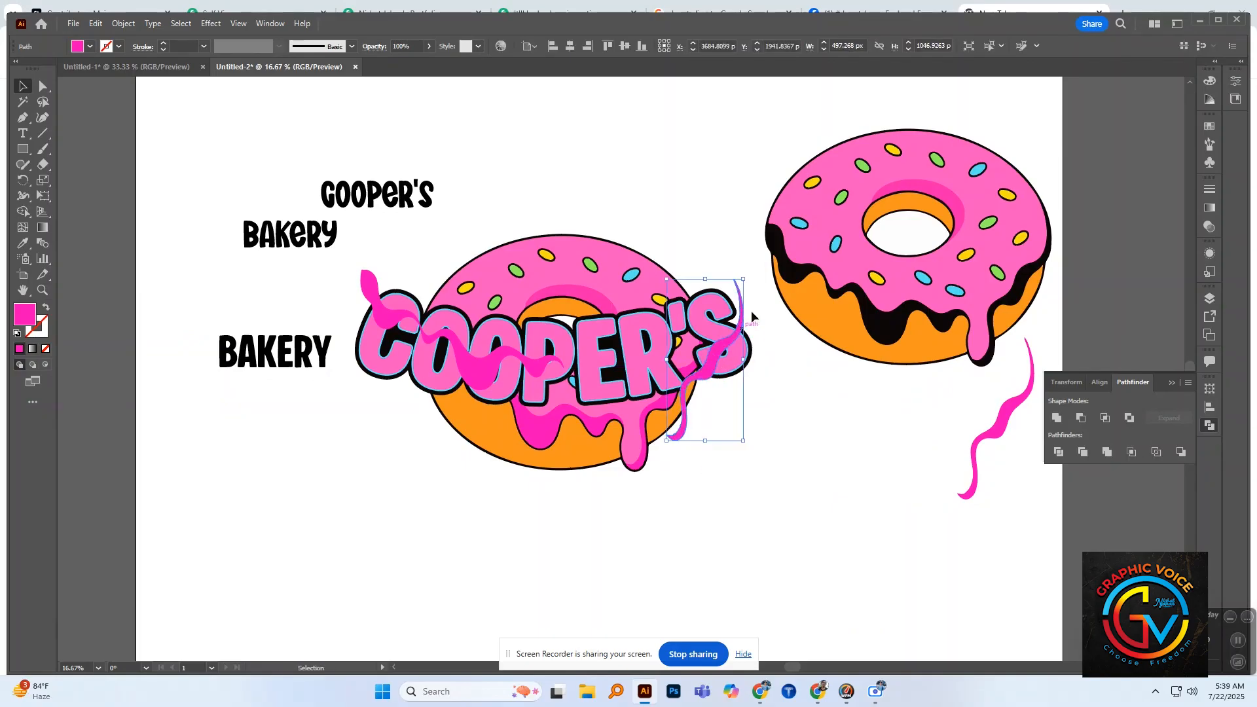
pyautogui.moveTo(747, 273); pyautogui.dragTo(705, 350)
pyautogui.click(768, 395)
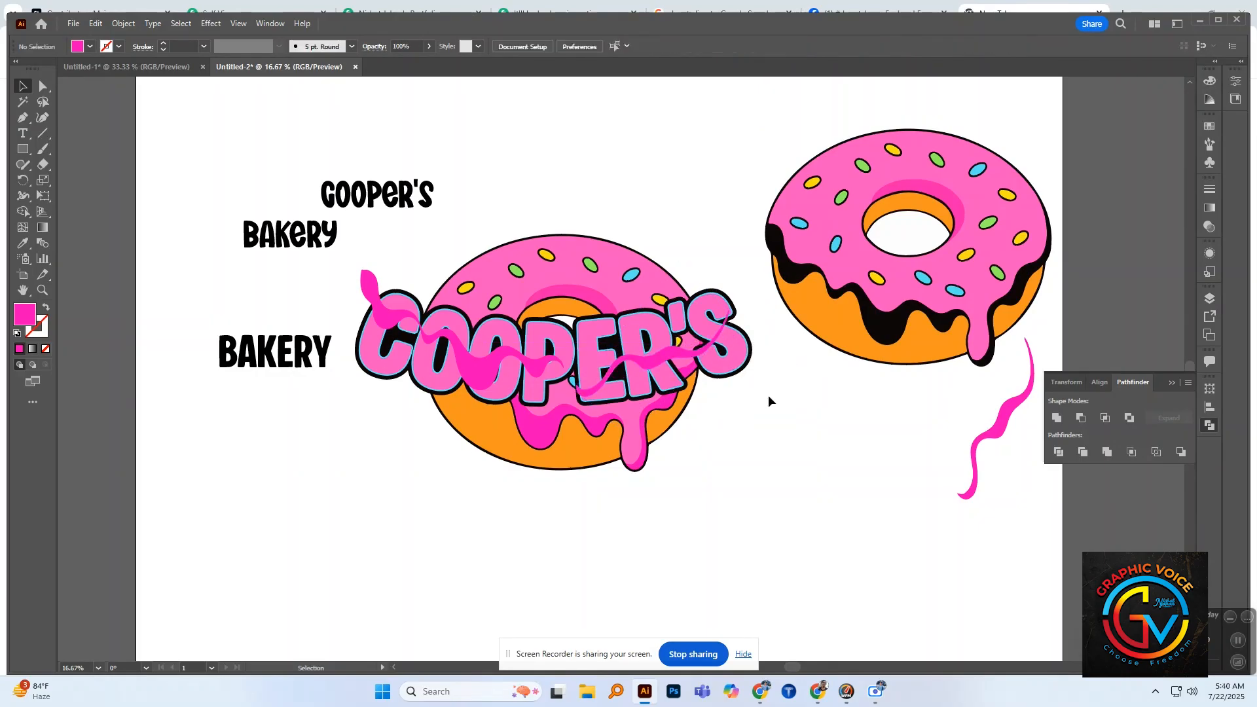
# Step: Copy the longer dark pink wavy piece higher over the end of "COOPER'S" and combine all three wavy pieces into one compound path
pyautogui.moveTo(527, 350); pyautogui.dragTo(527, 258)
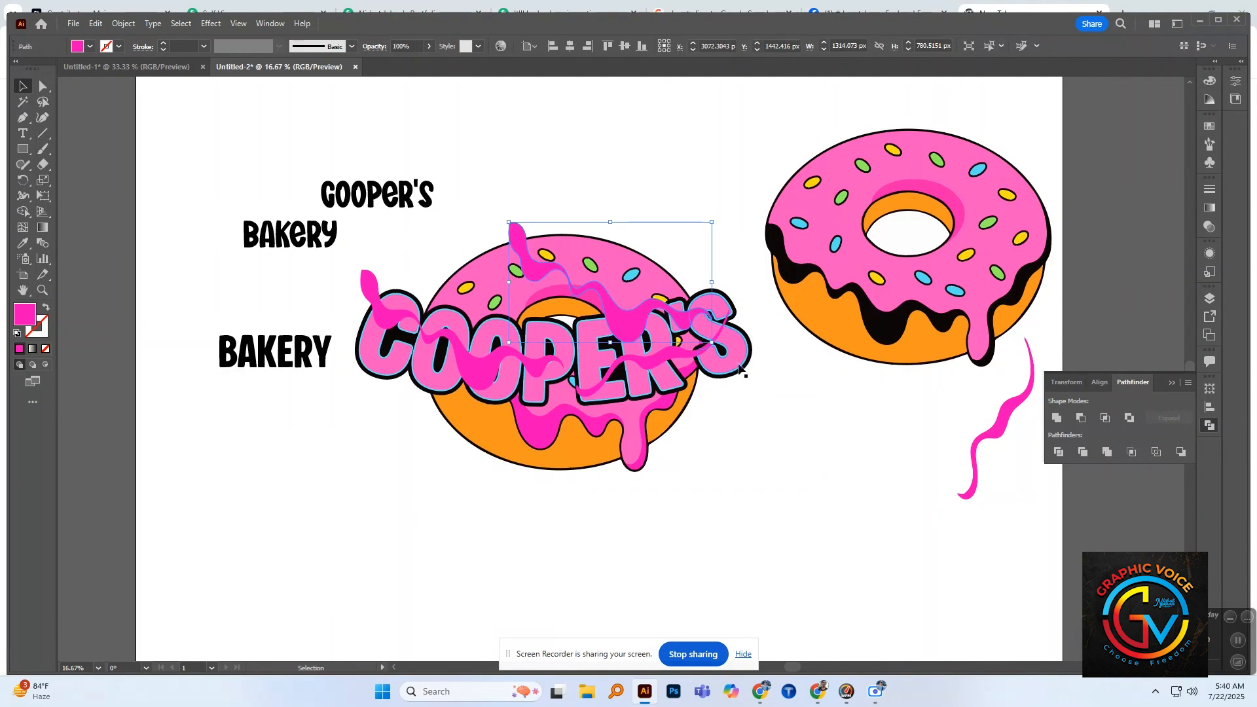
pyautogui.click(761, 375)
pyautogui.keyDown('shift'); pyautogui.click(632, 320); pyautogui.keyUp('shift')
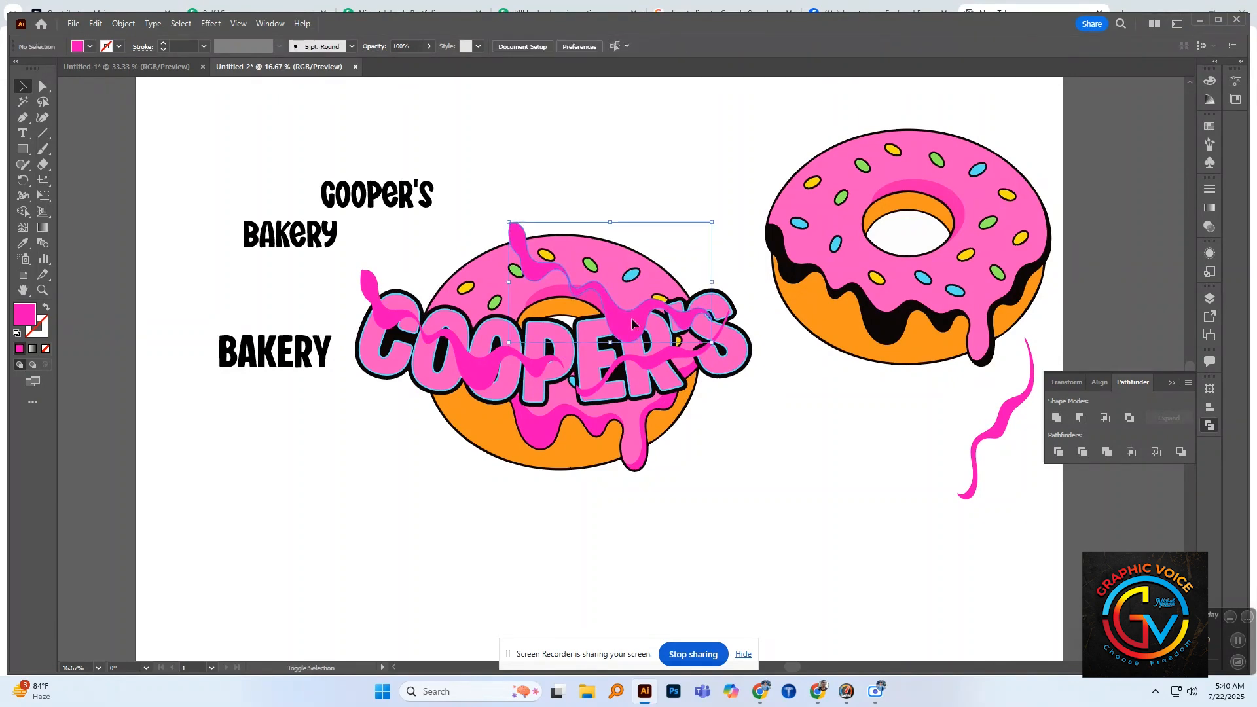
pyautogui.keyDown('shift'); pyautogui.click(649, 361); pyautogui.keyUp('shift')
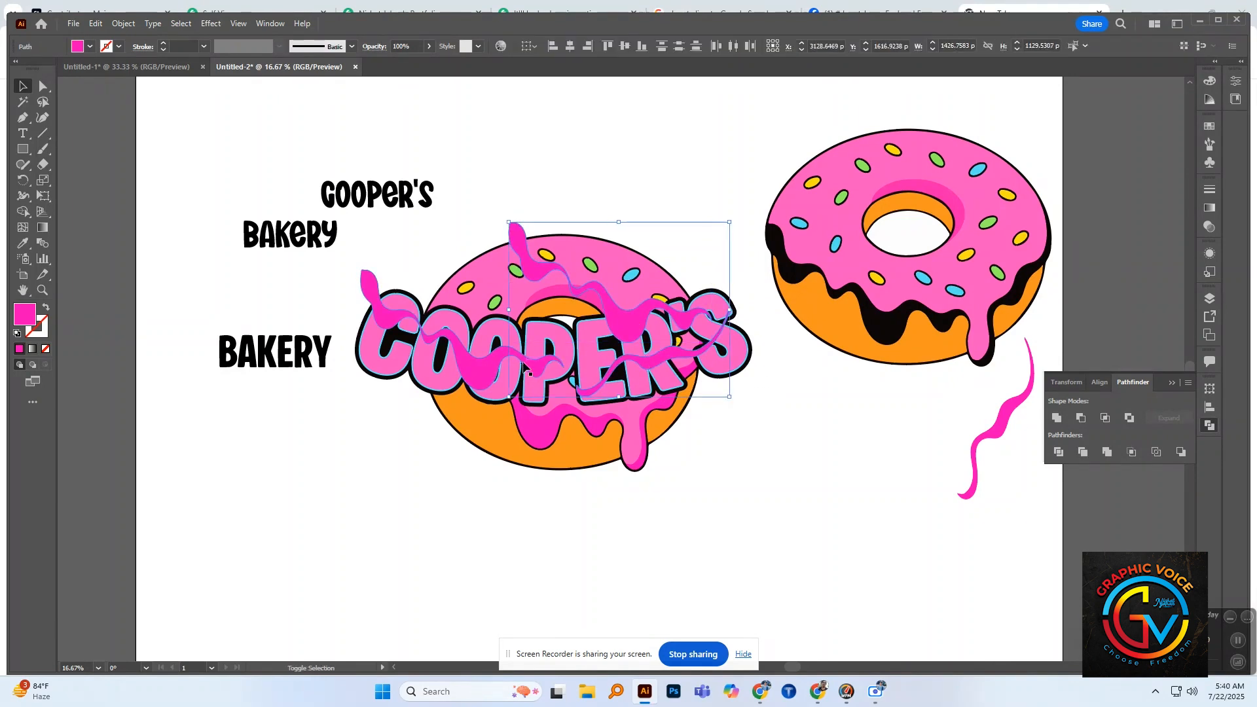
pyautogui.keyDown('shift'); pyautogui.click(369, 283); pyautogui.keyUp('shift')
pyautogui.click(124, 24)
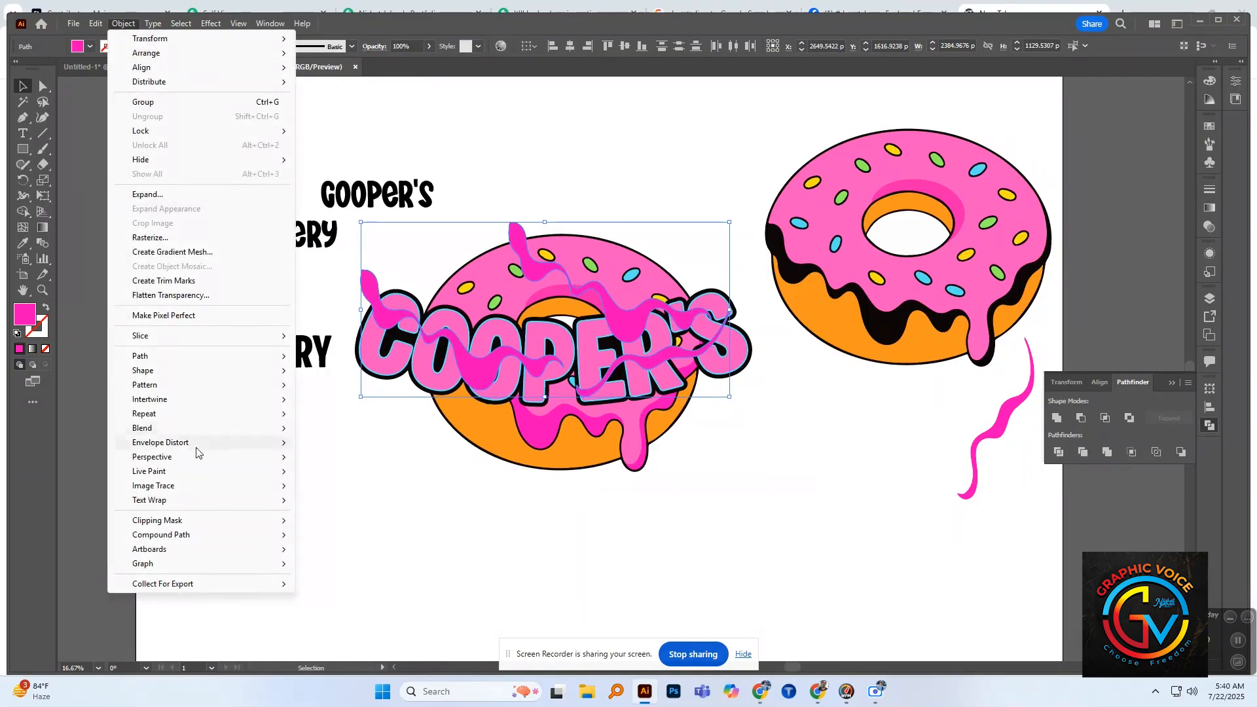
pyautogui.moveTo(197, 534)
pyautogui.click(326, 535)
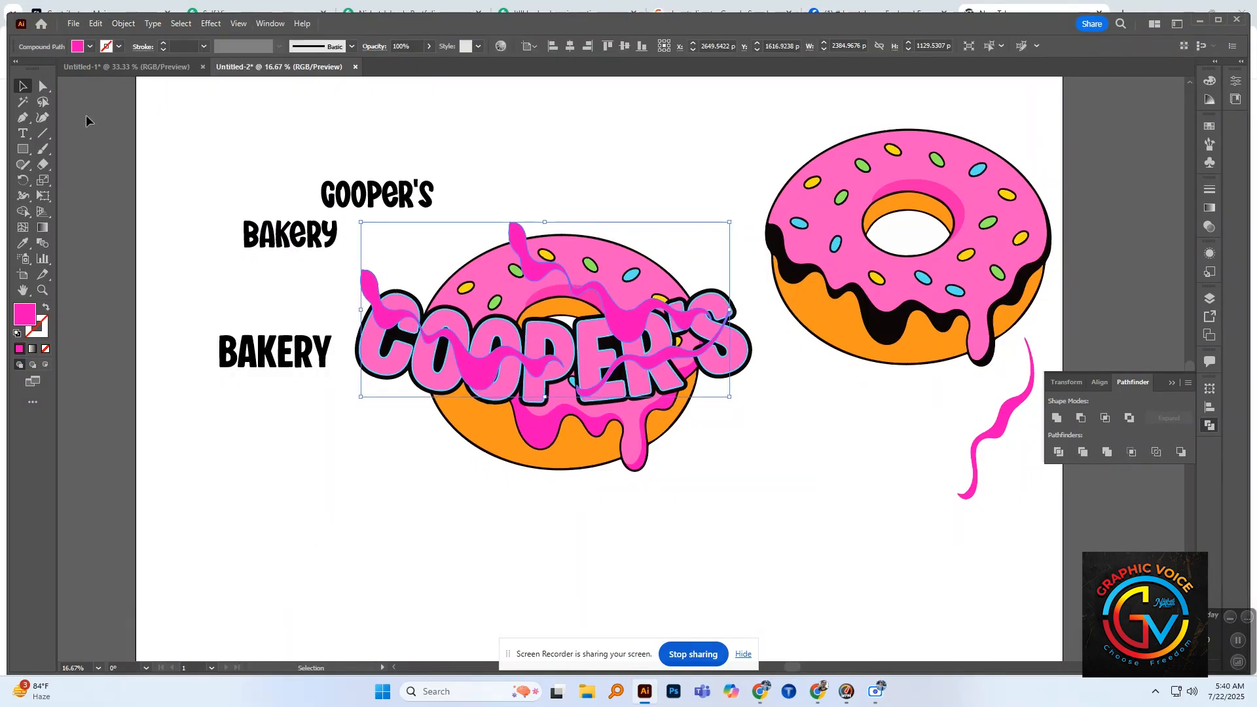
pyautogui.click(123, 24)
pyautogui.moveTo(173, 537)
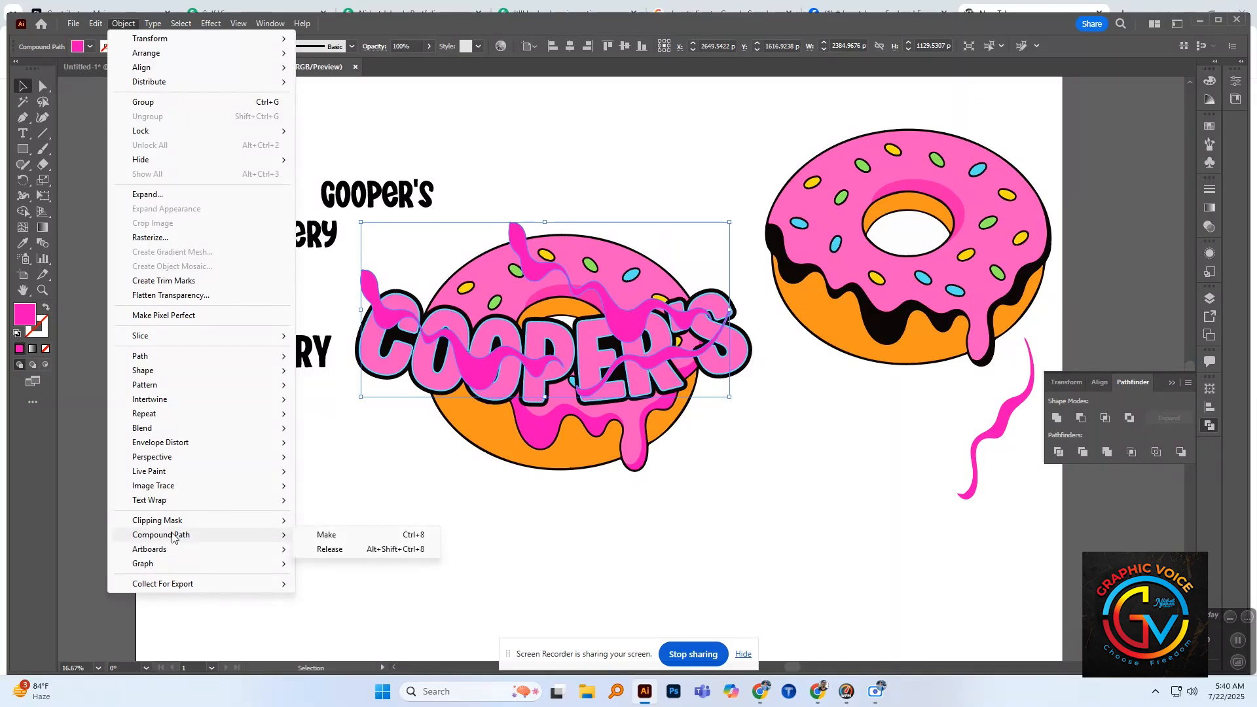
pyautogui.click(337, 535)
pyautogui.click(395, 498)
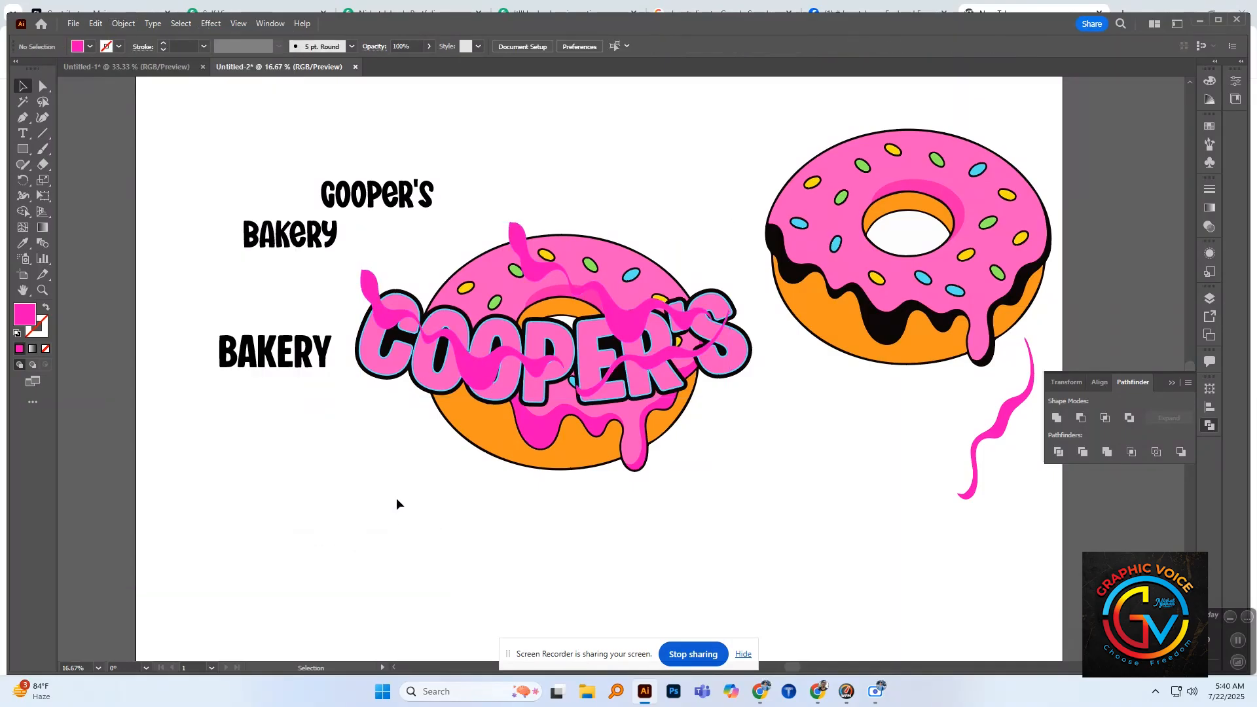
# Step: Select the wavy shading with the pink "COOPER'S" lettering and trim away the wavy parts outside the letters with Shape Builder
pyautogui.click(482, 385)
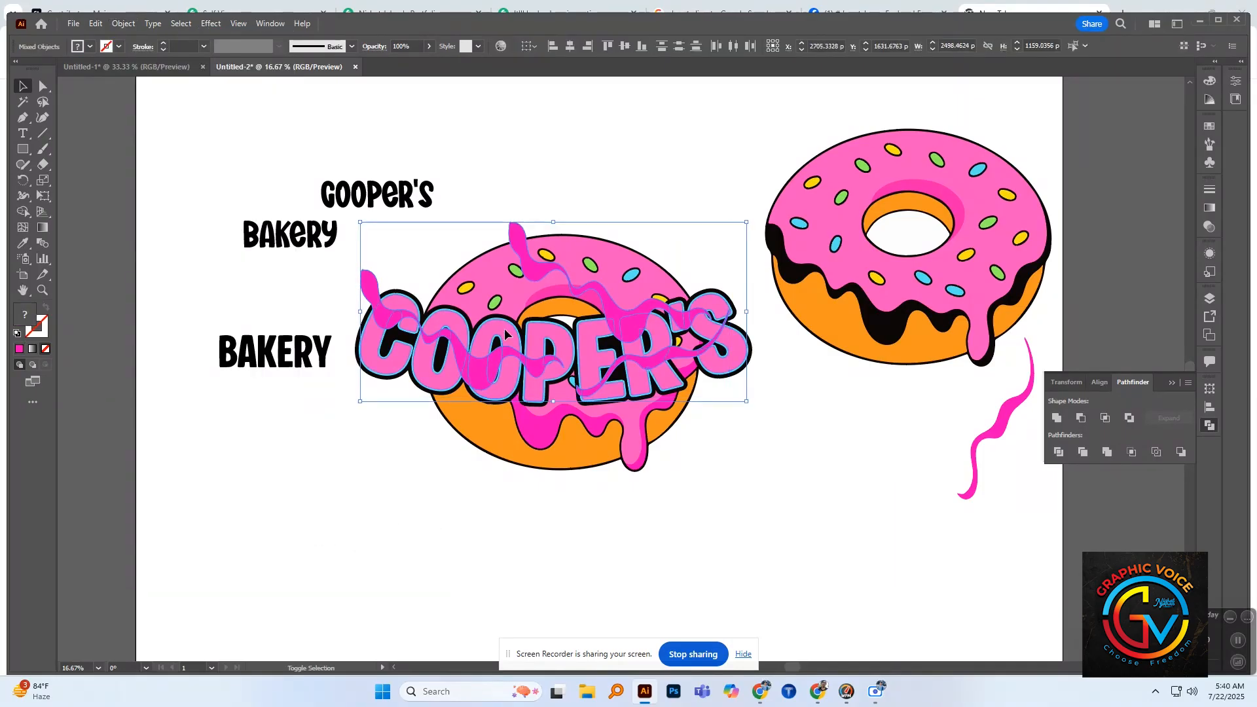
pyautogui.hotkey('shift', 'm')
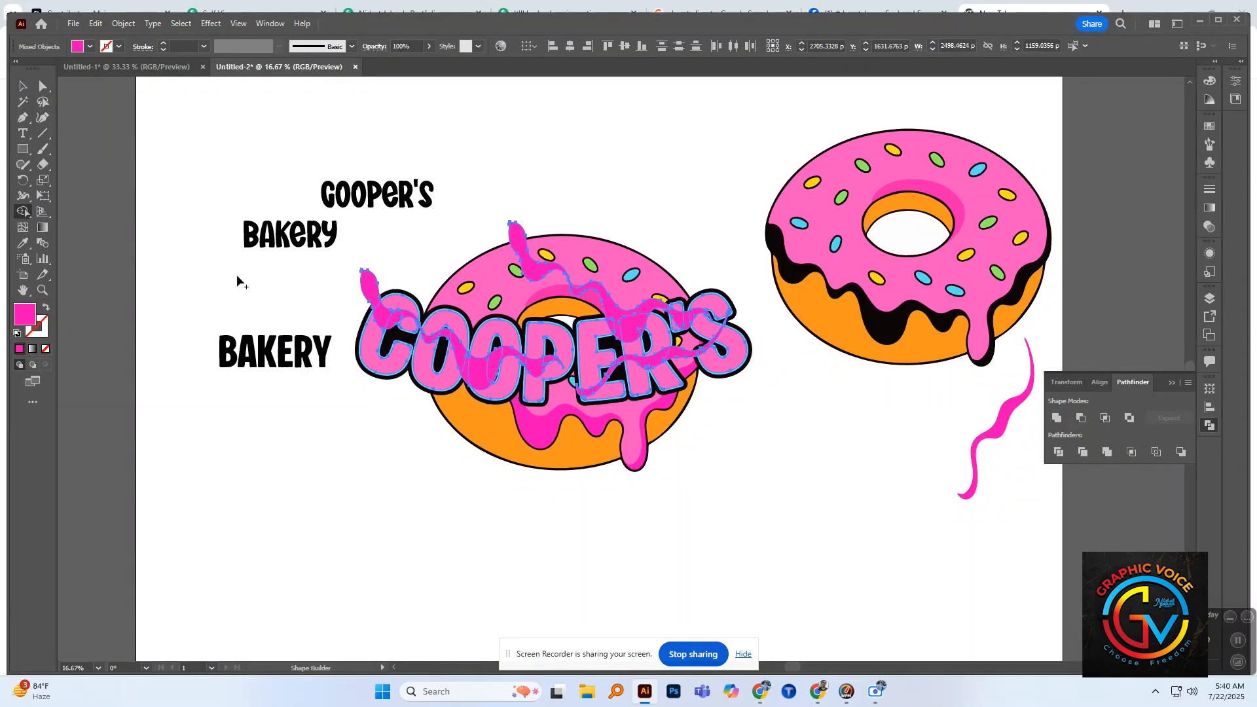
pyautogui.keyDown('alt'); pyautogui.click(369, 287); pyautogui.keyUp('alt')
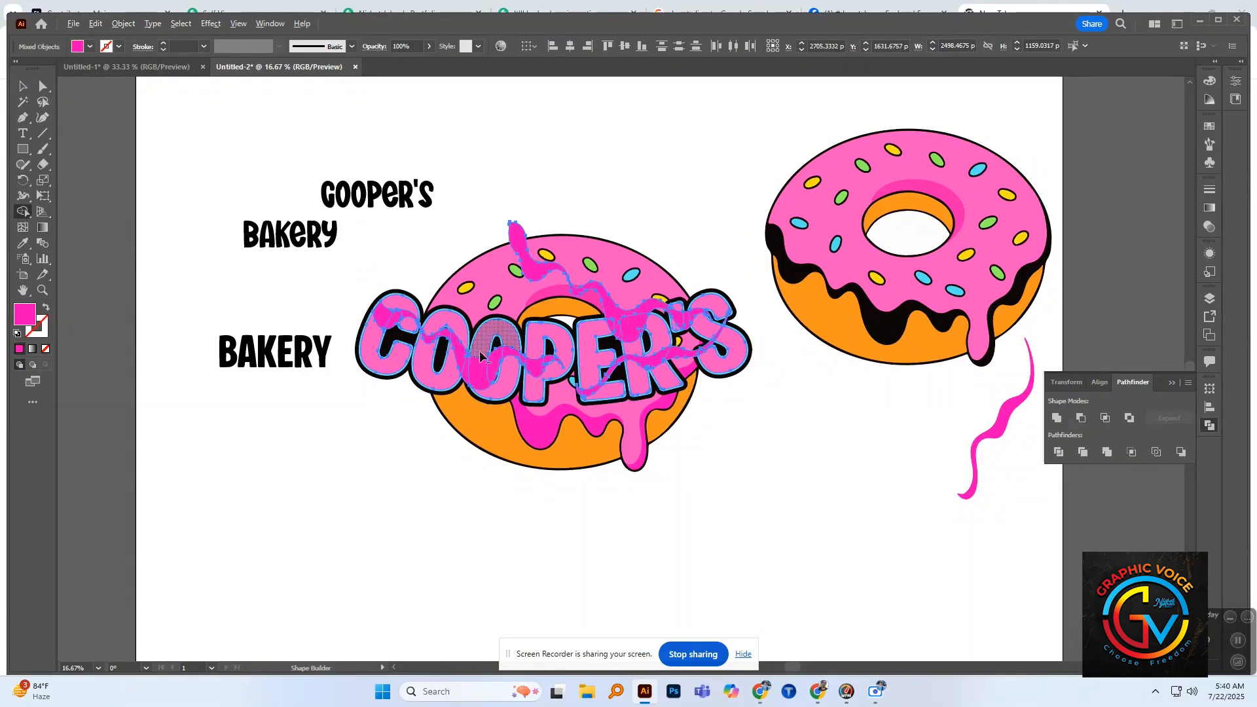
pyautogui.keyDown('alt'); pyautogui.click(538, 269); pyautogui.keyUp('alt')
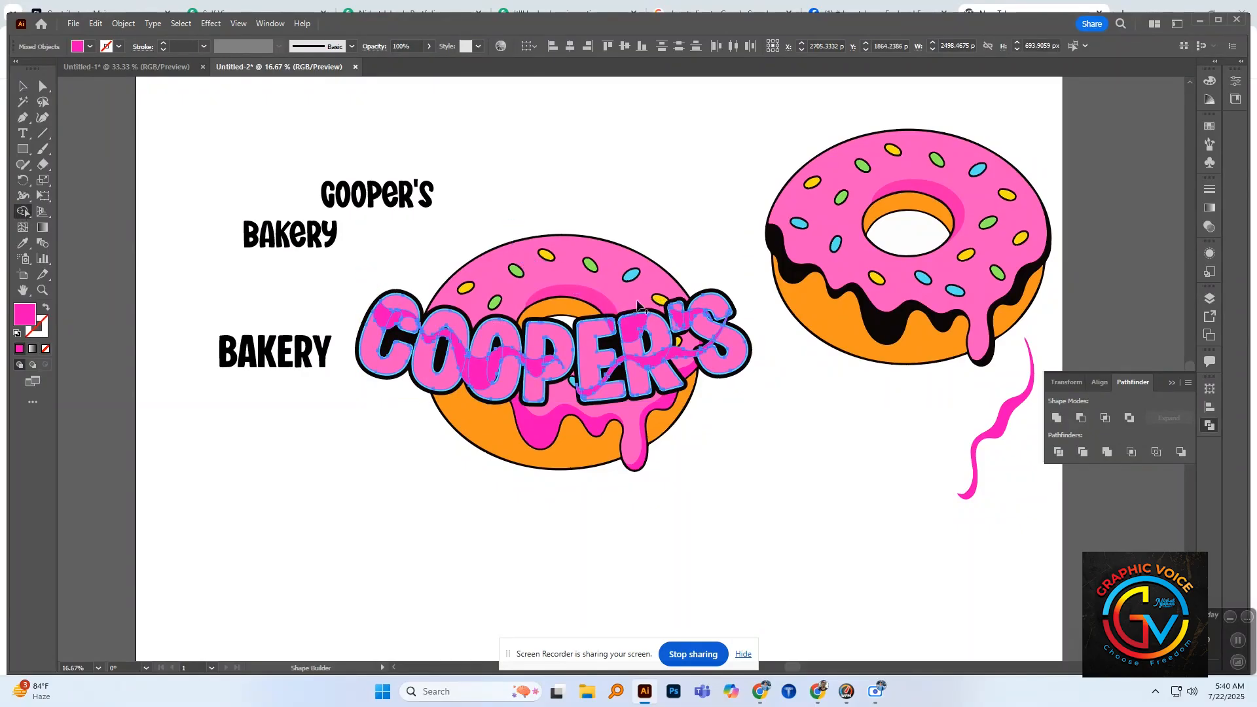
pyautogui.keyDown('alt'); pyautogui.click(621, 359); pyautogui.keyUp('alt')
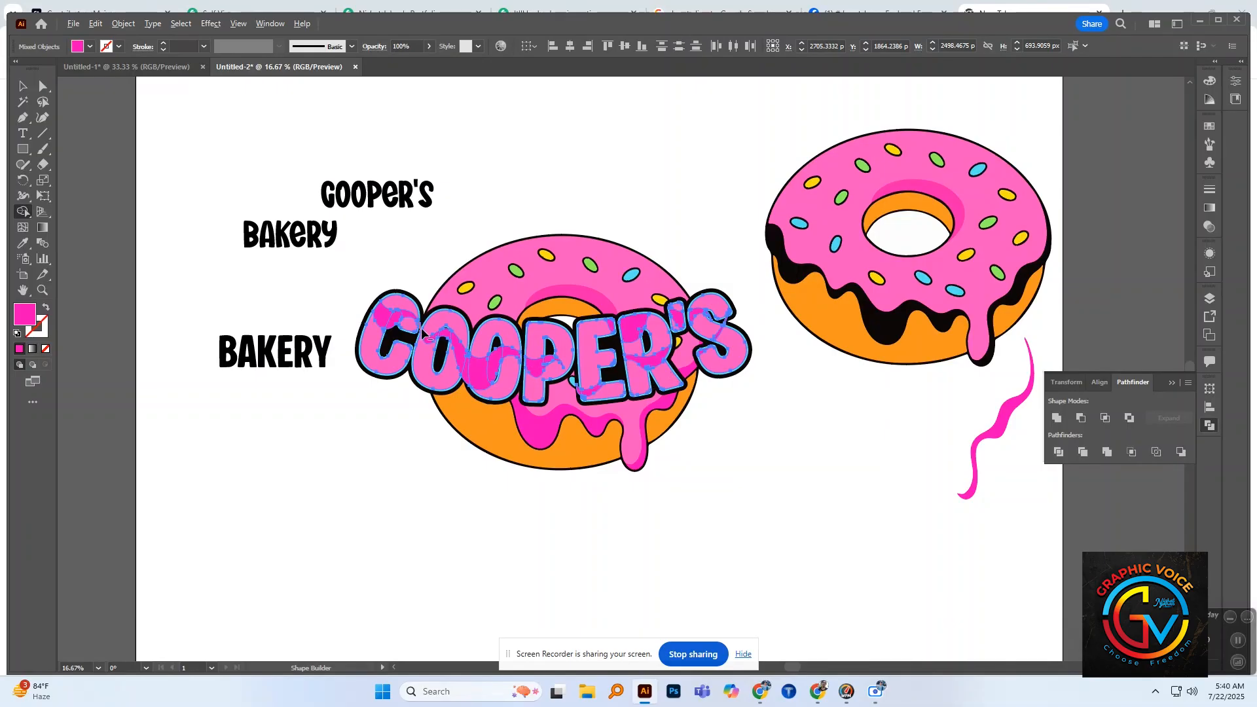
pyautogui.scroll(2, 424, 331)
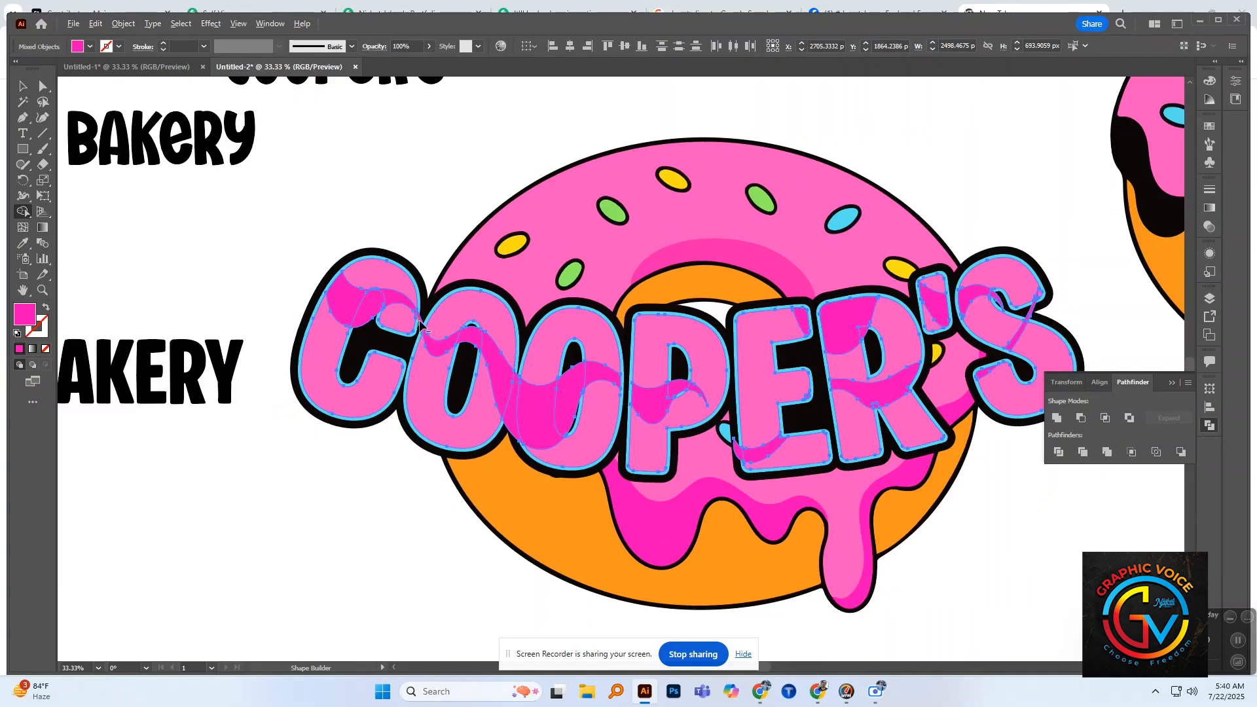
pyautogui.scroll(1, 422, 328)
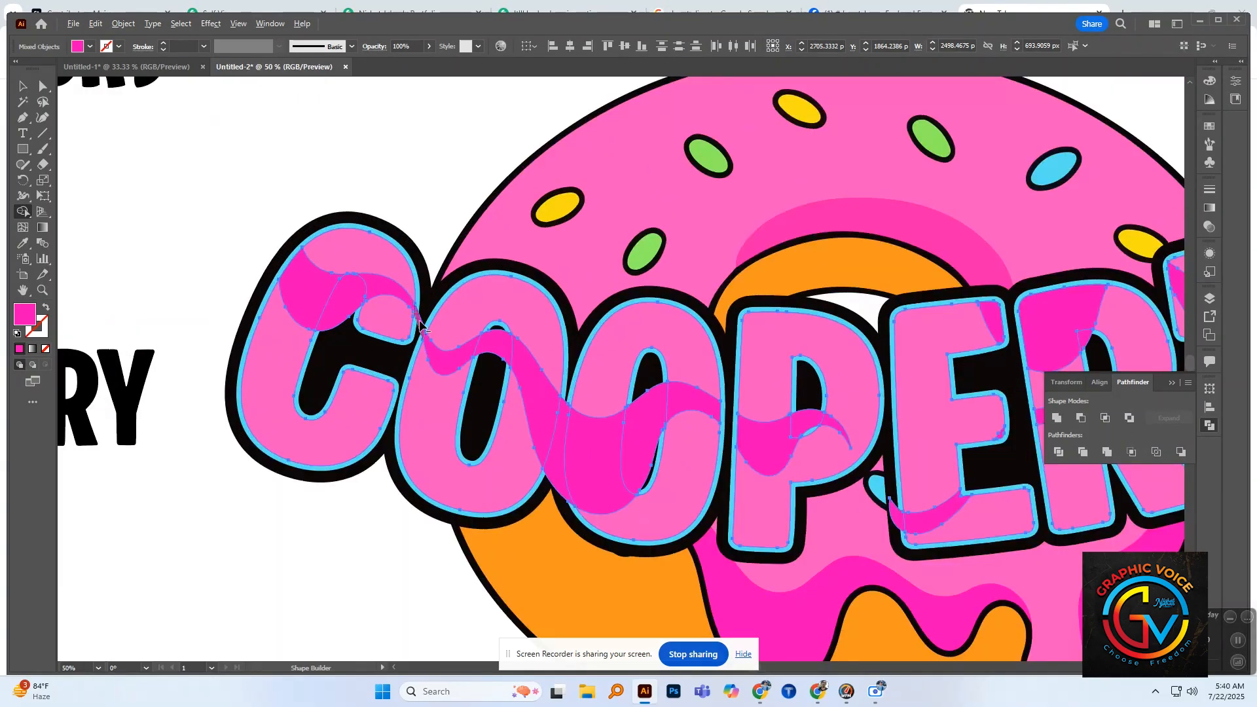
pyautogui.scroll(-3, 425, 325)
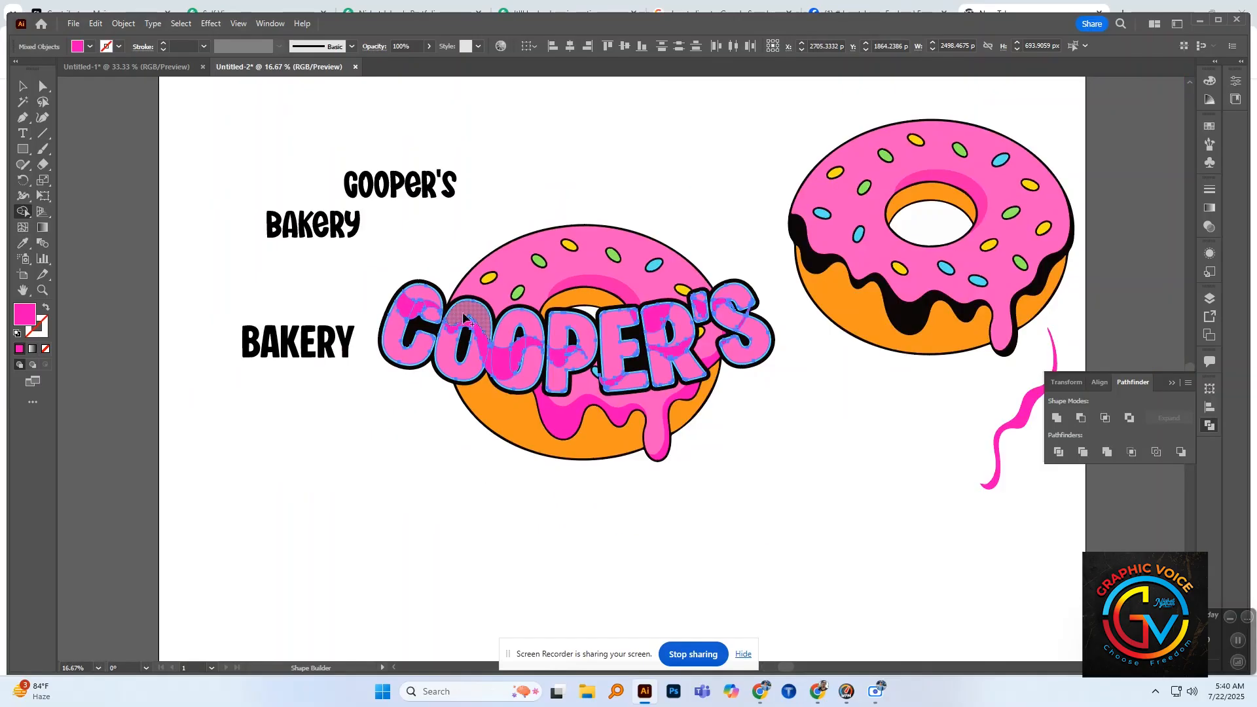
# Step: Reselect the lettering with its wavy shading and clean up the remaining overlap regions along the letters with Shape Builder
pyautogui.click(23, 87)
pyautogui.click(460, 167)
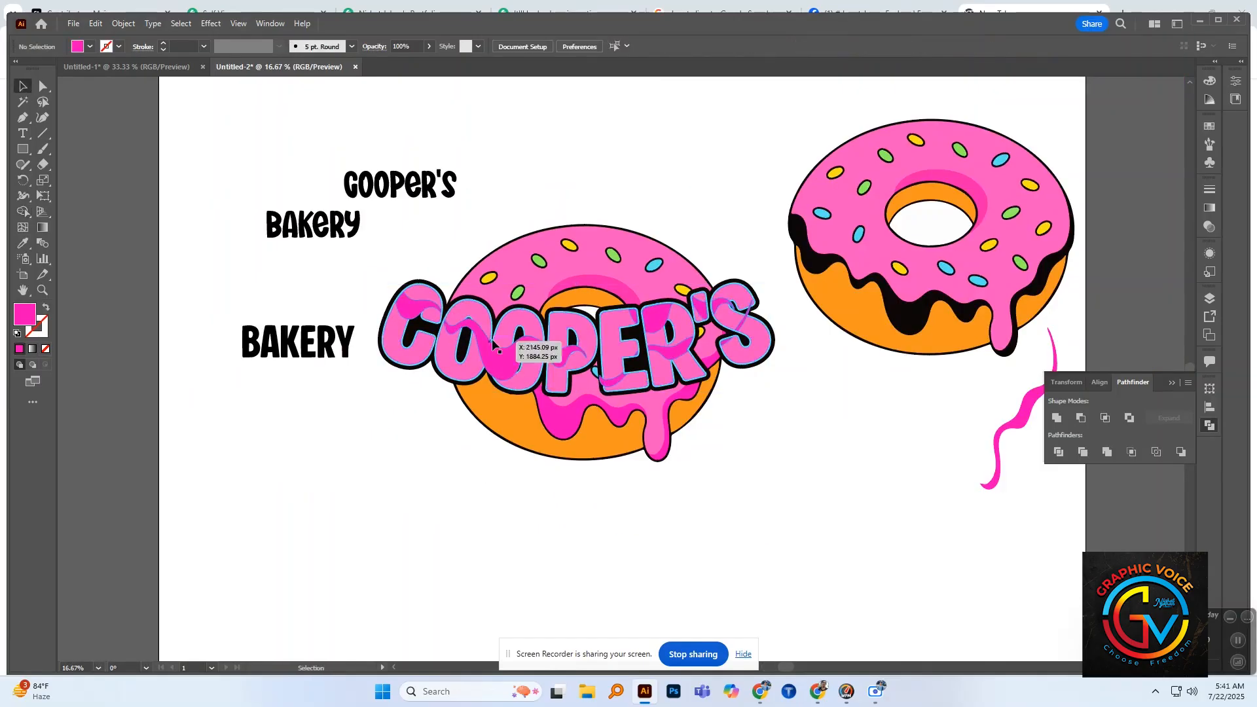
pyautogui.moveTo(478, 327); pyautogui.dragTo(448, 354)
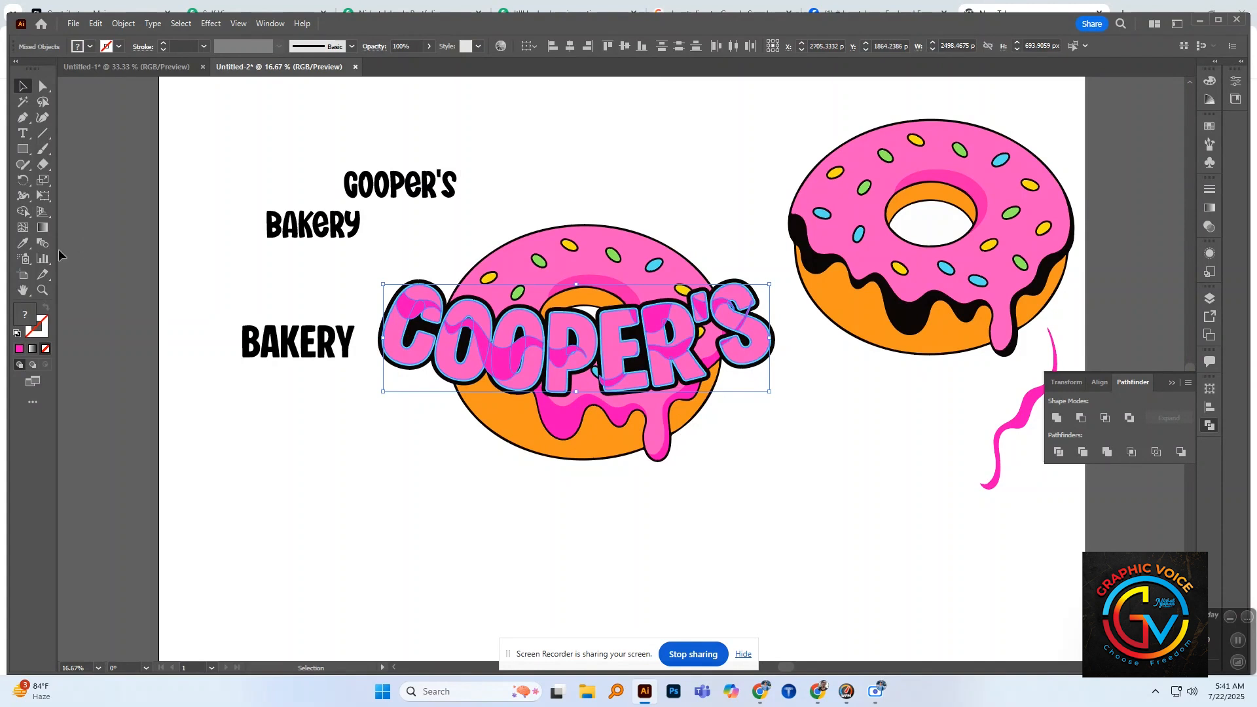
pyautogui.click(23, 212)
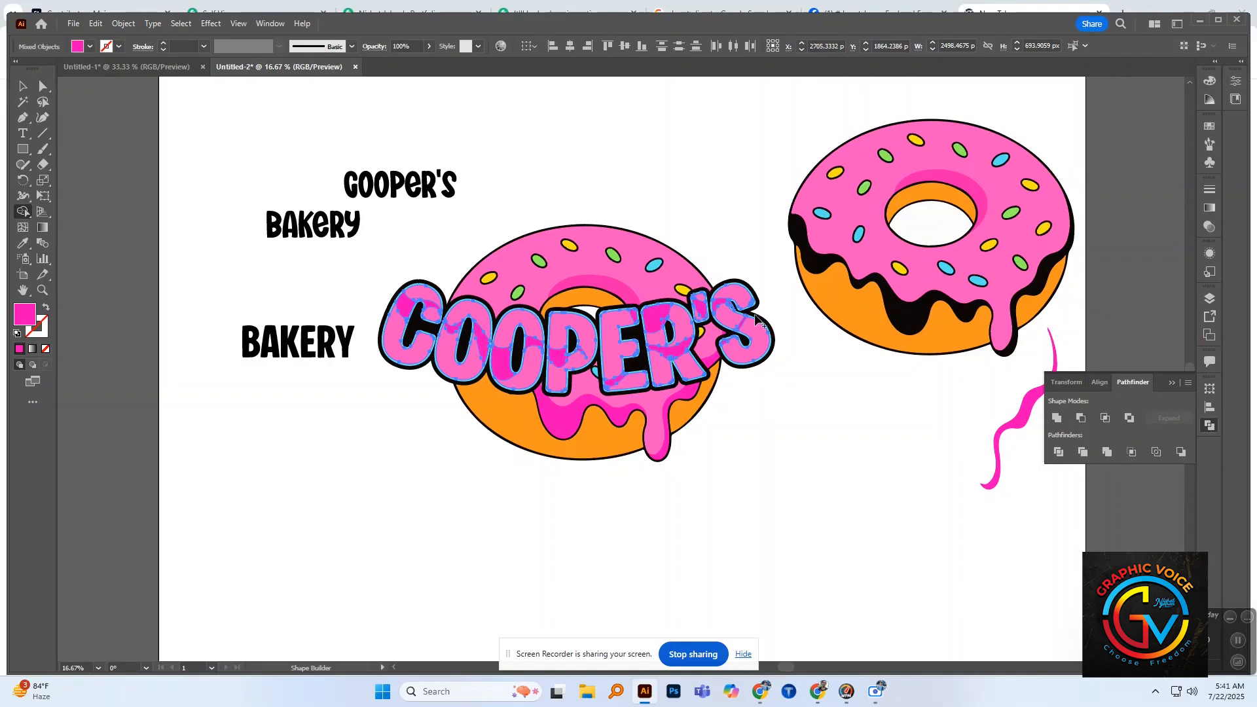
pyautogui.keyDown('alt'); pyautogui.scroll(1, 730, 306); pyautogui.keyUp('alt')
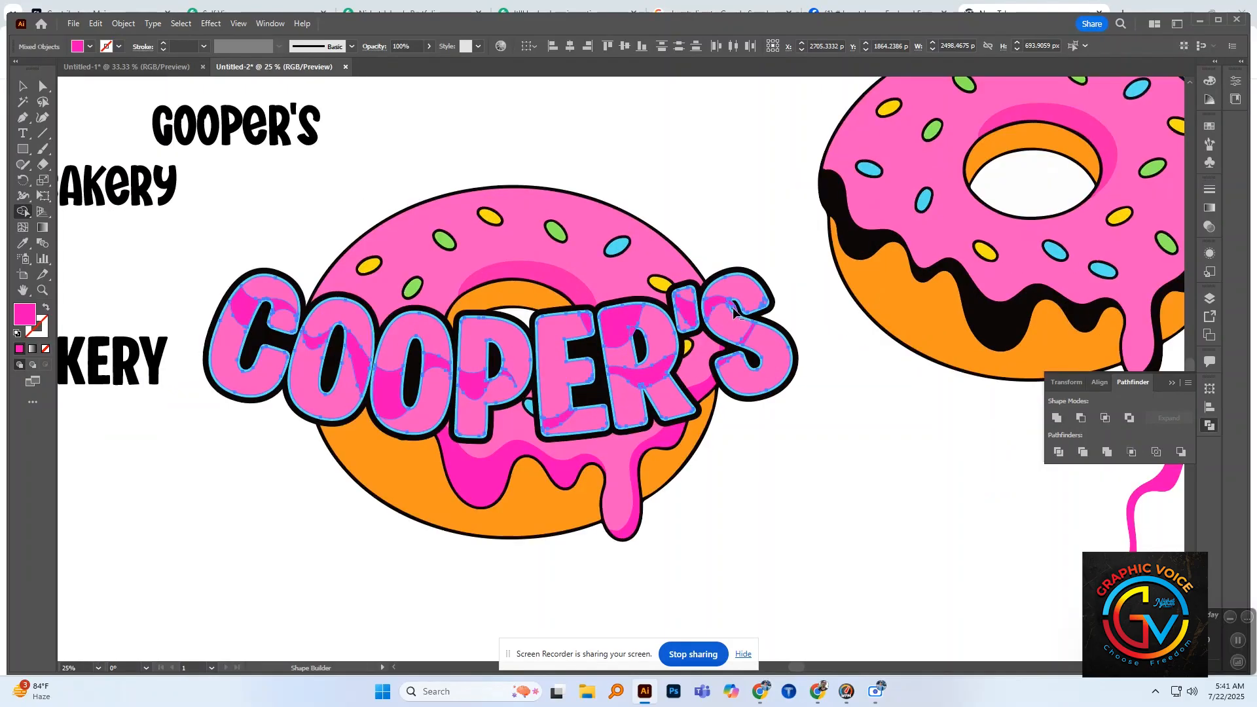
pyautogui.keyDown('alt'); pyautogui.scroll(-1, 737, 314); pyautogui.keyUp('alt')
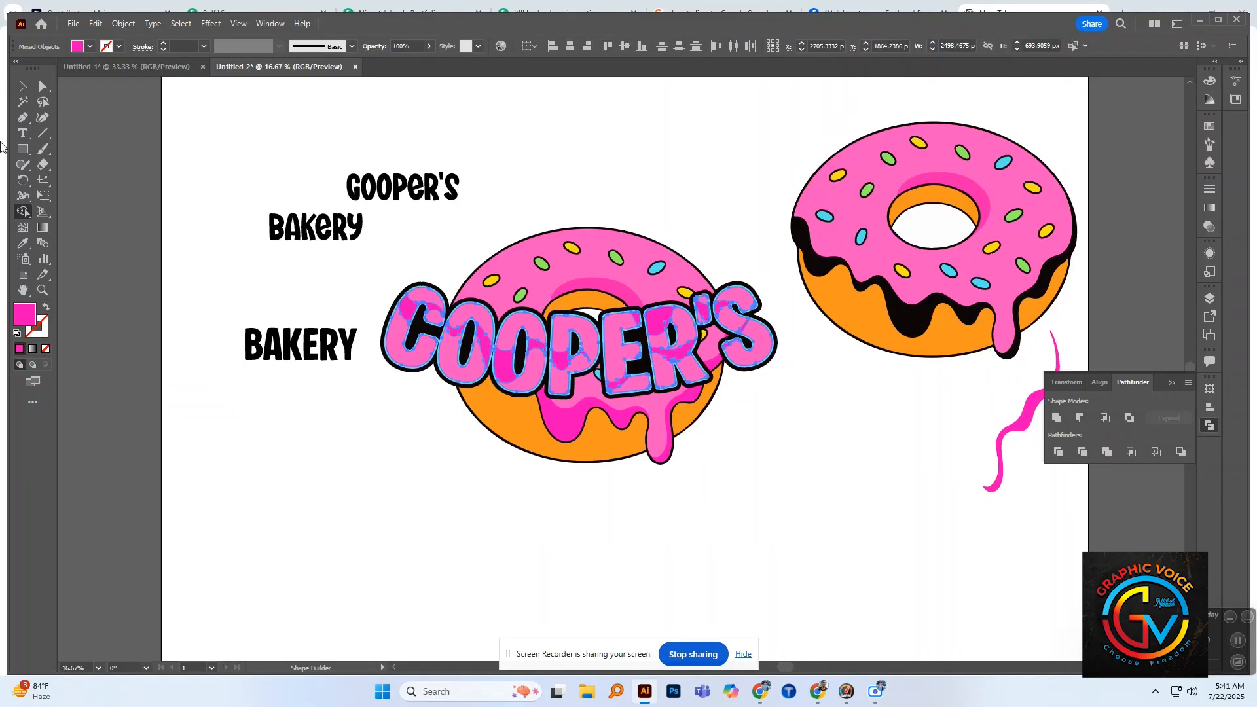
pyautogui.press('v')
pyautogui.click(401, 395)
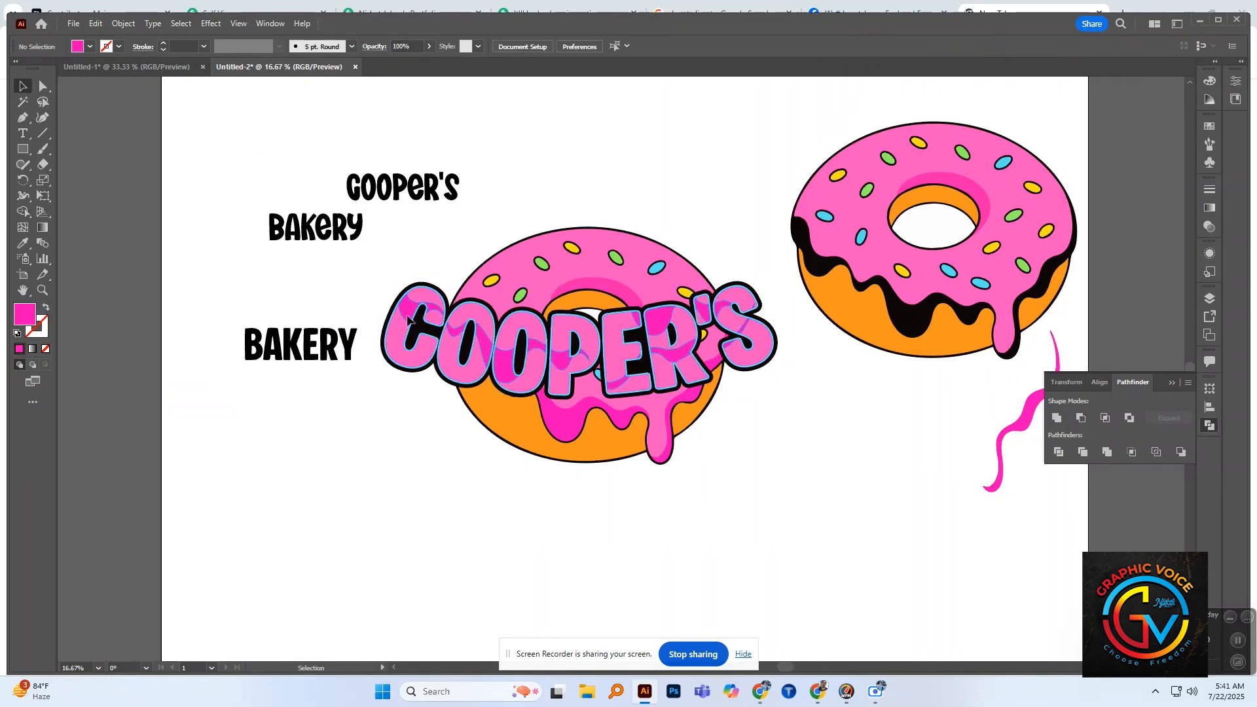
pyautogui.moveTo(406, 312); pyautogui.dragTo(394, 443)
pyautogui.hotkey('ctrl', 'z')
pyautogui.click(394, 400)
pyautogui.hotkey('ctrl', 'z')
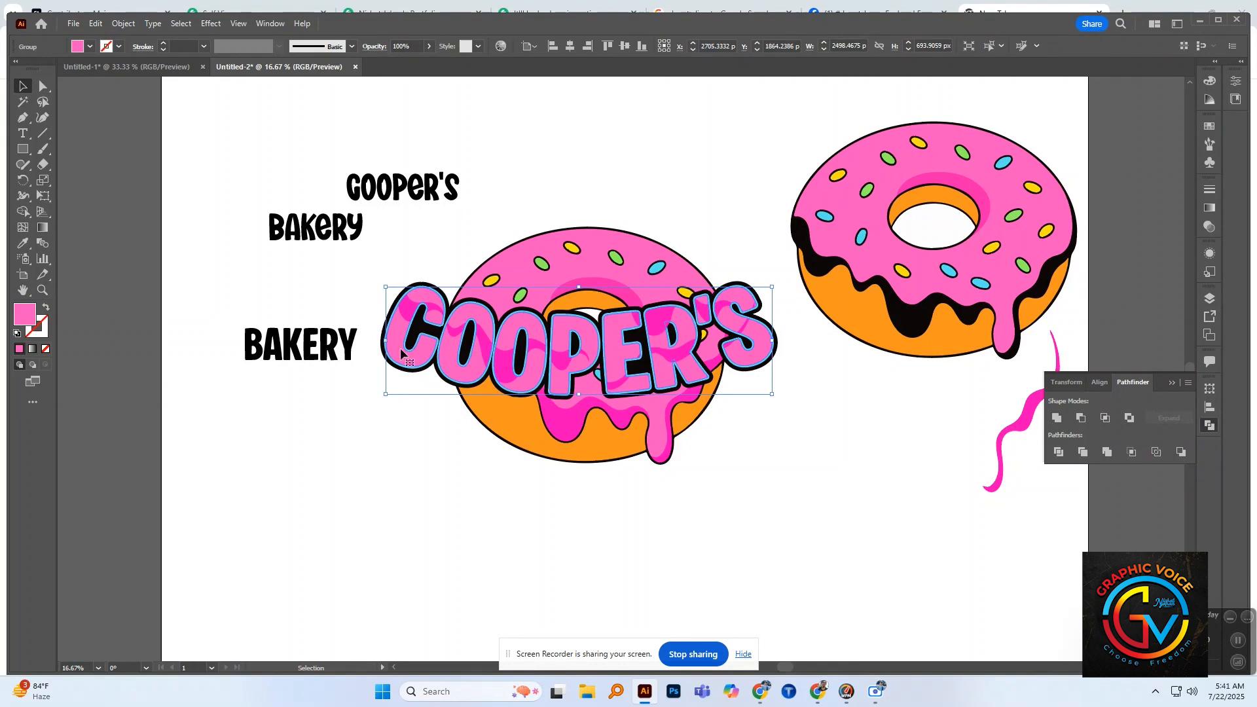
pyautogui.moveTo(402, 354); pyautogui.dragTo(413, 415)
pyautogui.hotkey('ctrl', 'z')
pyautogui.click(410, 438)
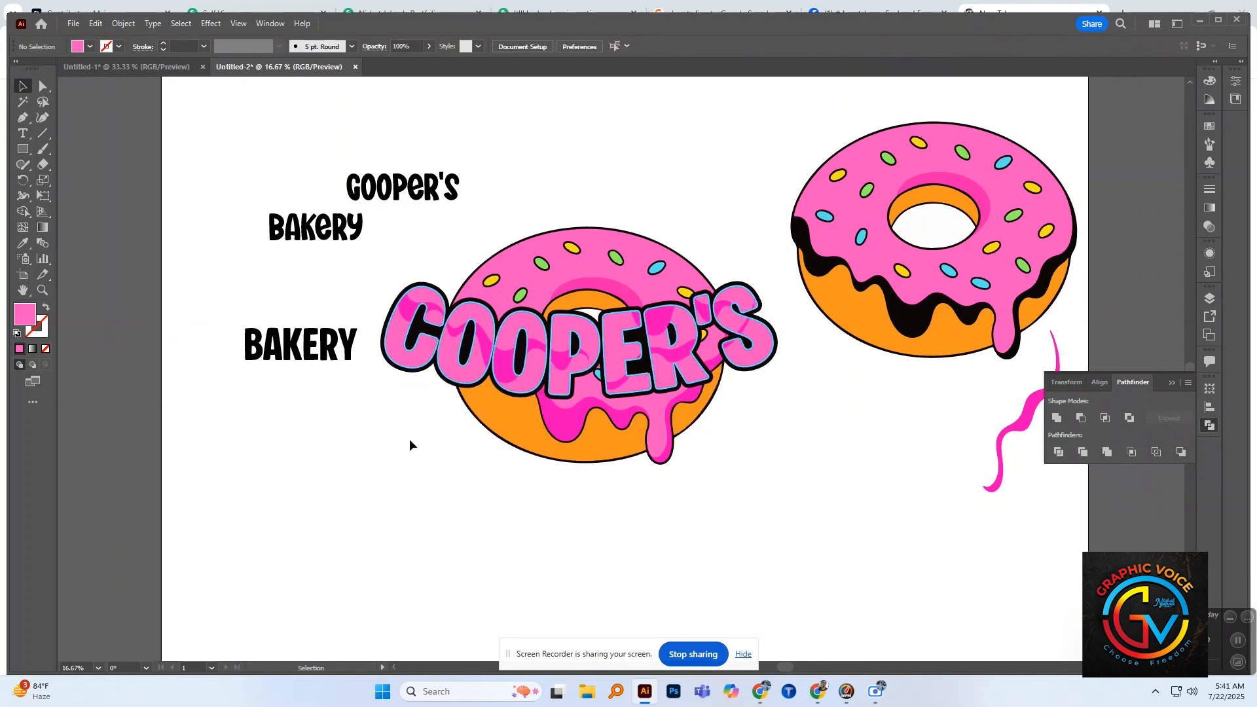
# Step: Set the opacity of the dark pink wavy shading on "COOPER'S" to 50%
pyautogui.click(404, 321)
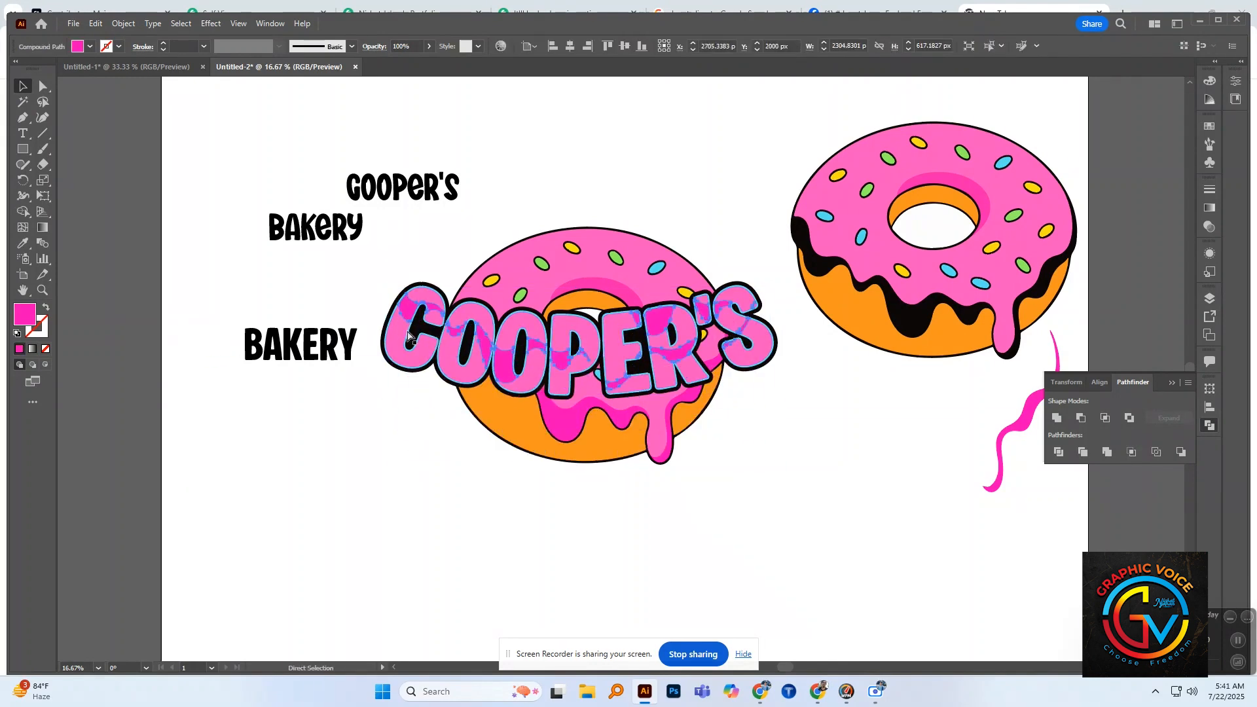
pyautogui.press('v')
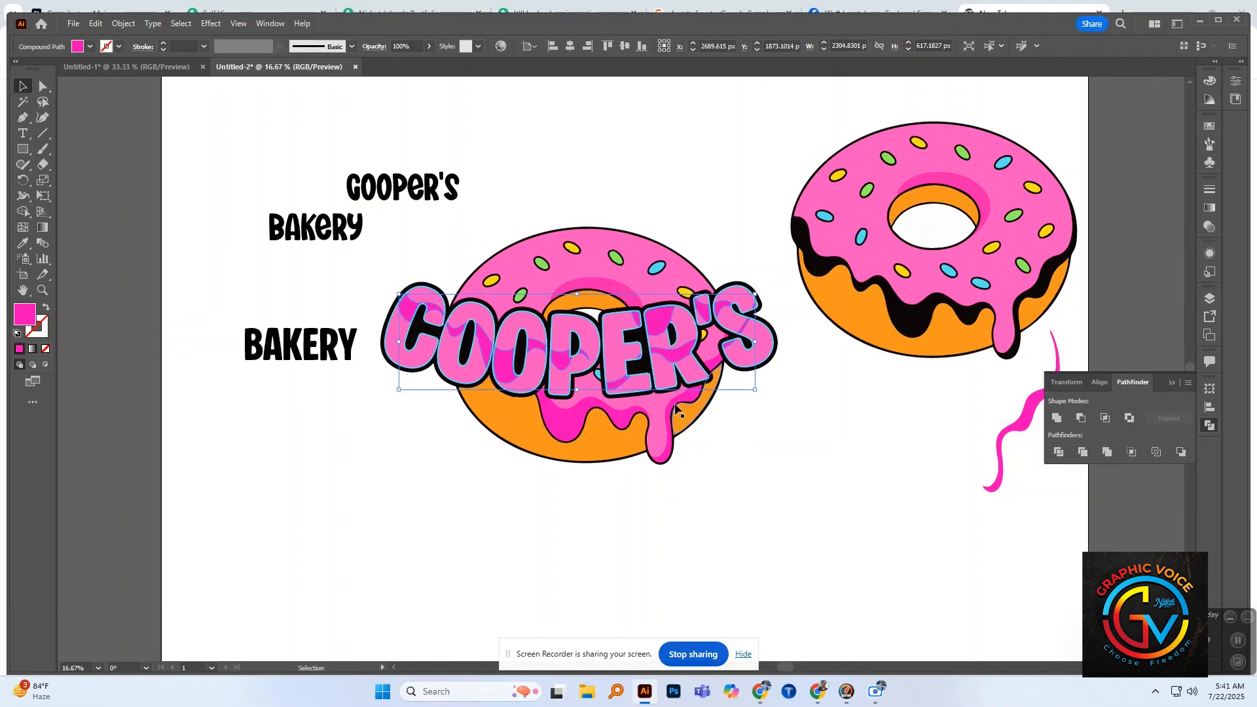
pyautogui.scroll(1, 554, 375)
pyautogui.scroll(-1, 557, 289)
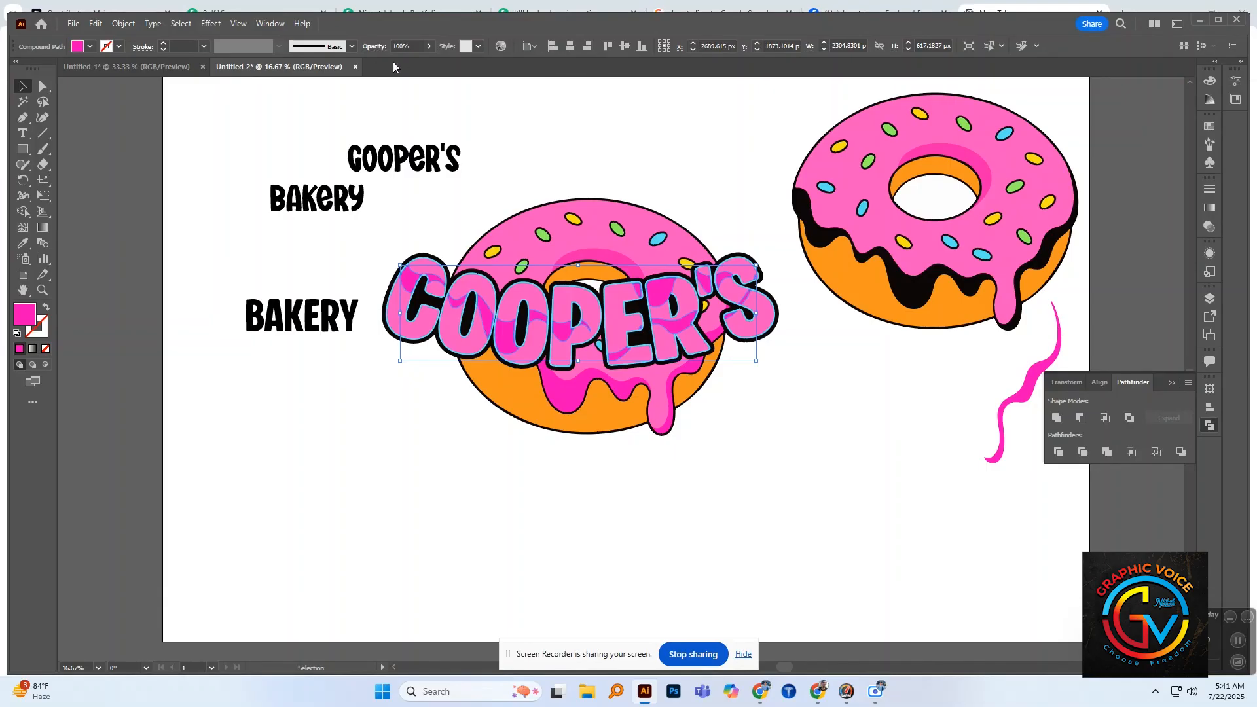
pyautogui.click(428, 46)
pyautogui.moveTo(429, 62); pyautogui.dragTo(407, 60)
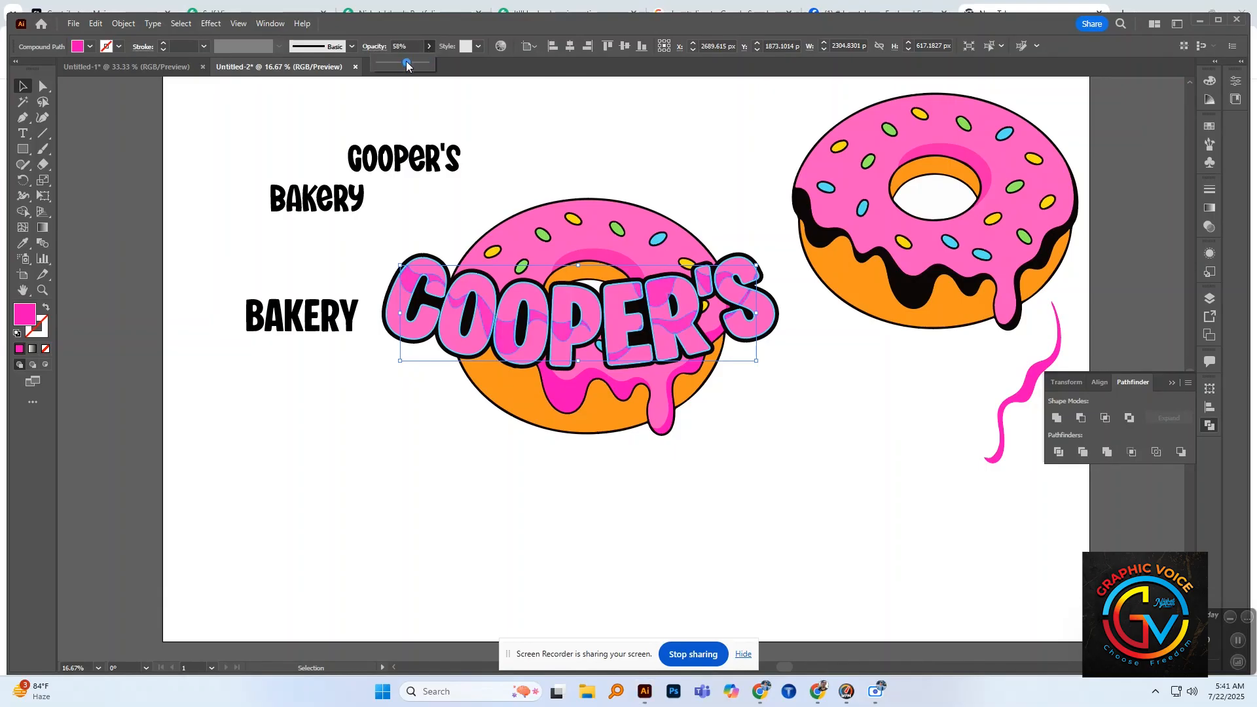
pyautogui.click(536, 141)
# Step: Select the pink lettering together with the wavy shading and remove the letter areas above the waves with Shape Builder
pyautogui.moveTo(414, 338); pyautogui.dragTo(412, 368)
pyautogui.hotkey('ctrl', 'z')
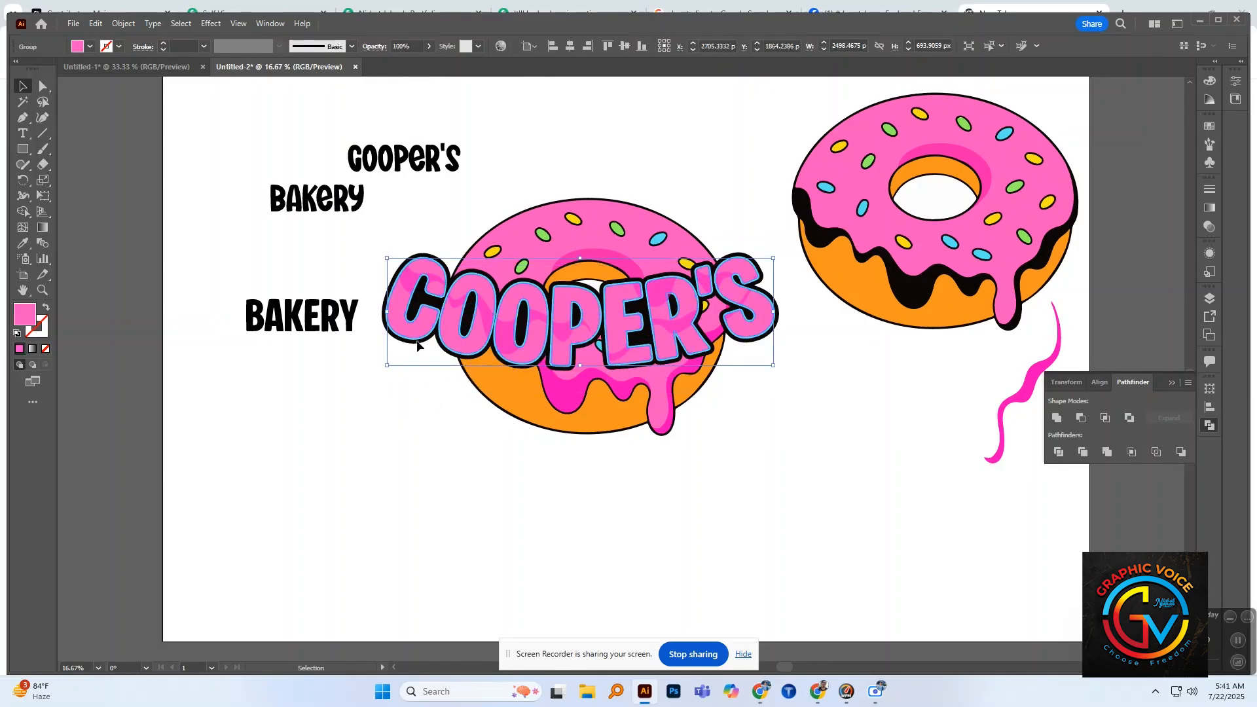
pyautogui.keyDown('shift'); pyautogui.click(415, 283); pyautogui.keyUp('shift')
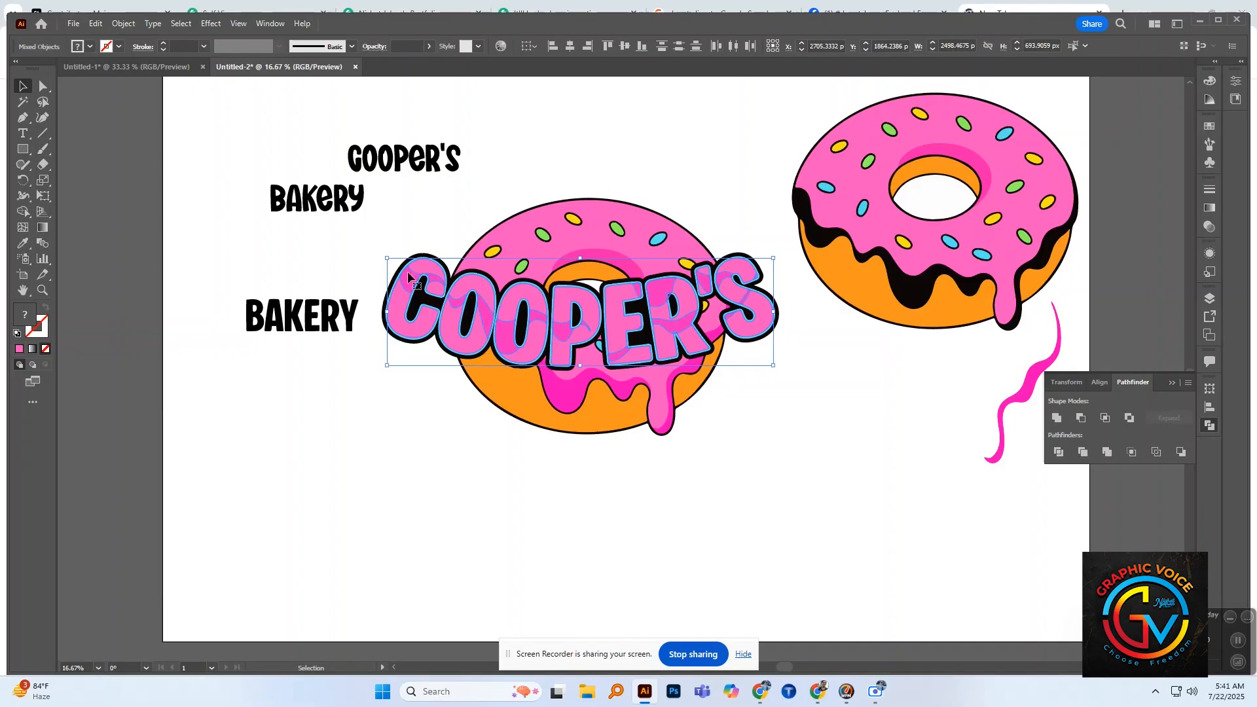
pyautogui.click(23, 211)
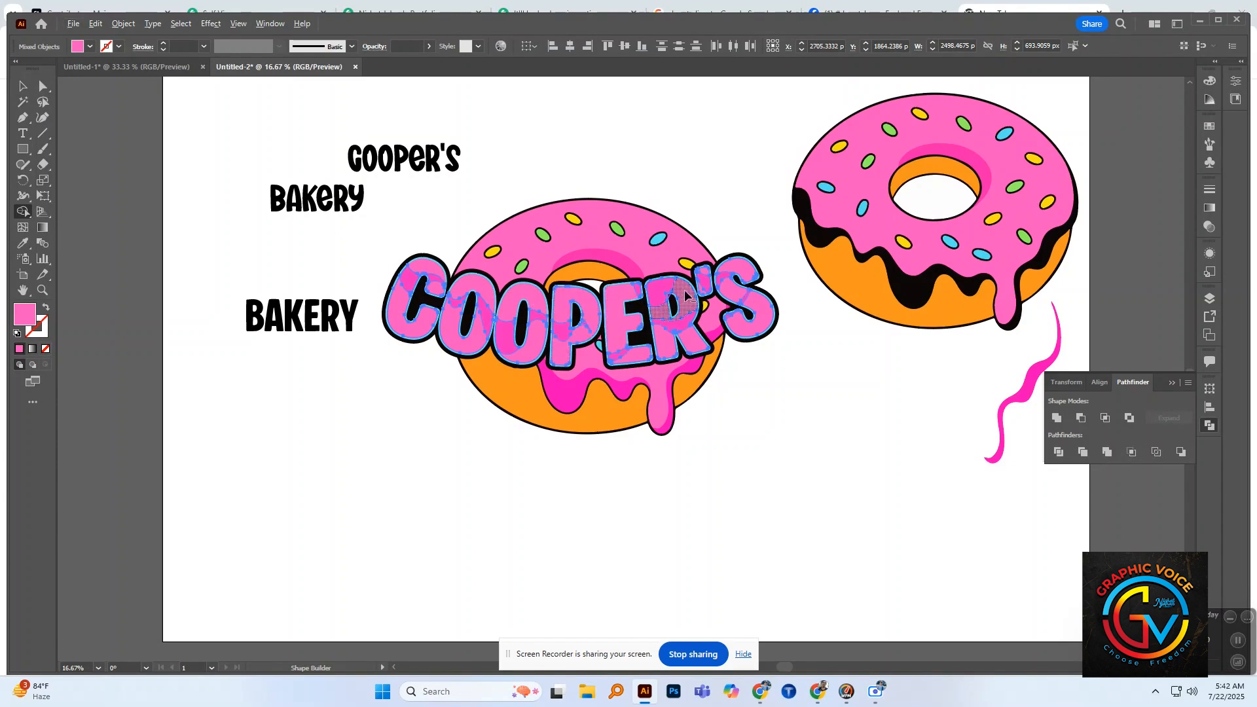
pyautogui.keyDown('alt'); pyautogui.click(743, 273); pyautogui.keyUp('alt')
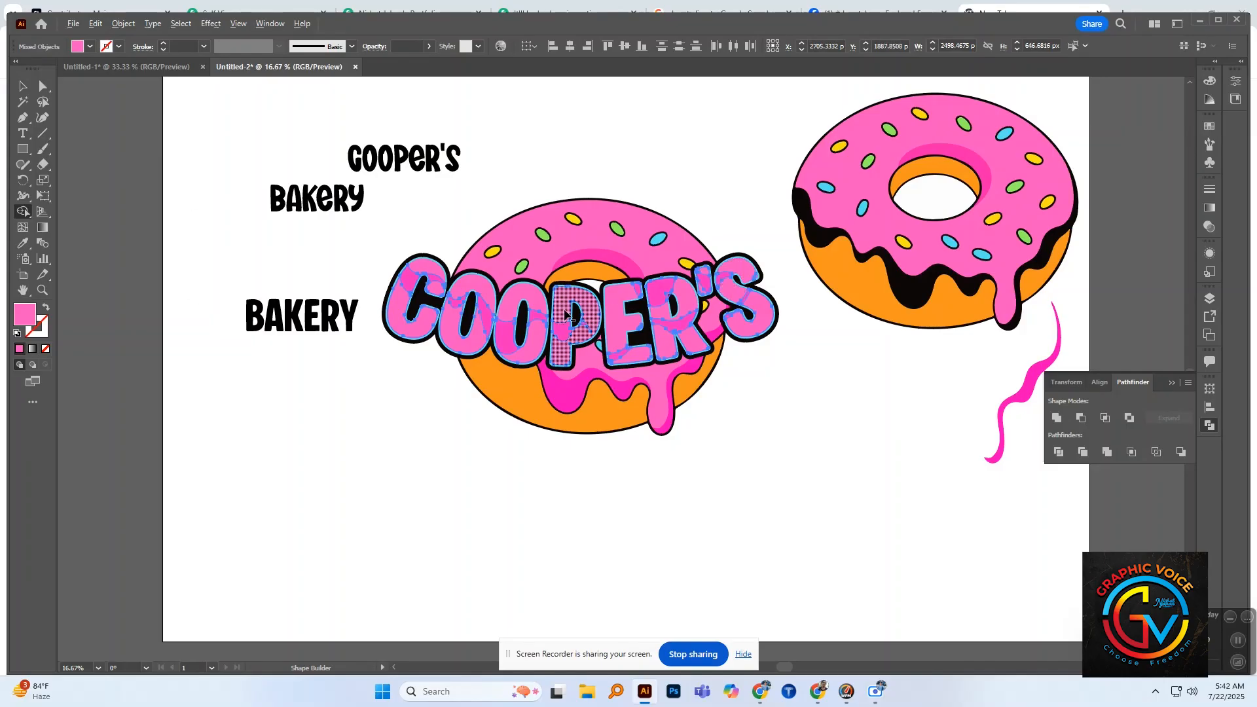
# Step: Recolor the remaining lower letter shapes with the dark pink sampled from the donut's icing shading
pyautogui.press('v')
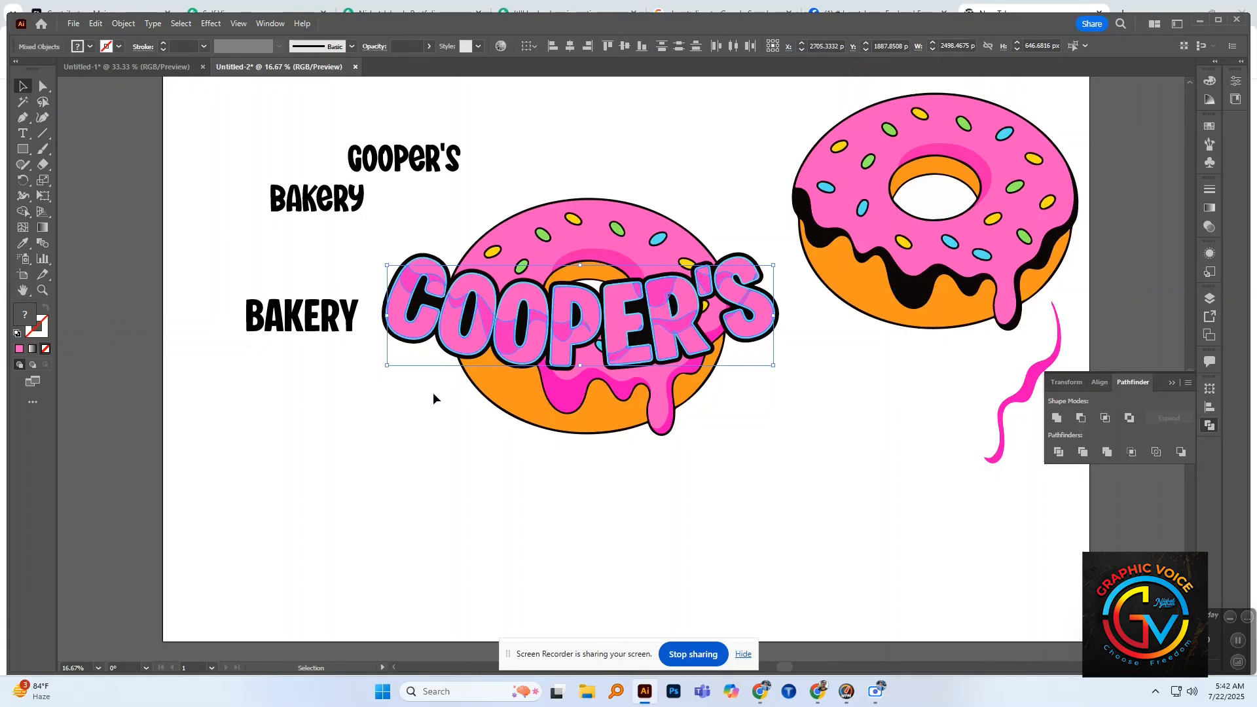
pyautogui.press('a')
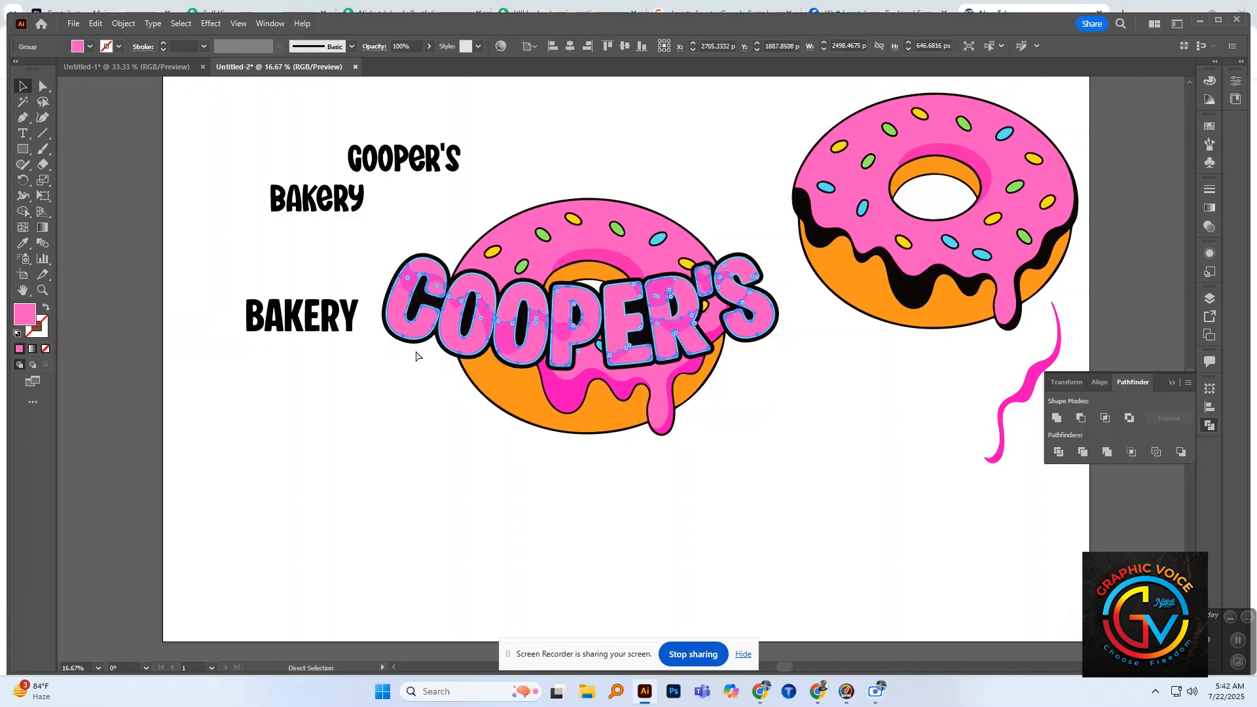
pyautogui.press('v')
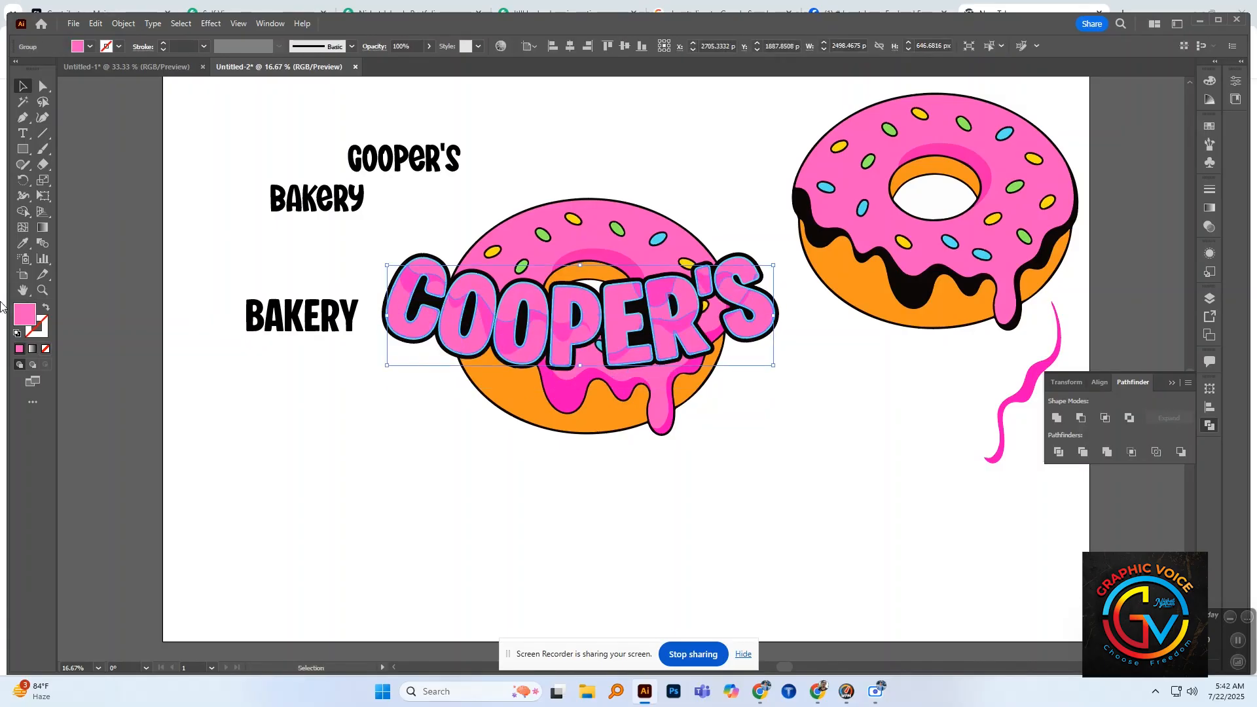
pyautogui.click(23, 243)
pyautogui.click(543, 379)
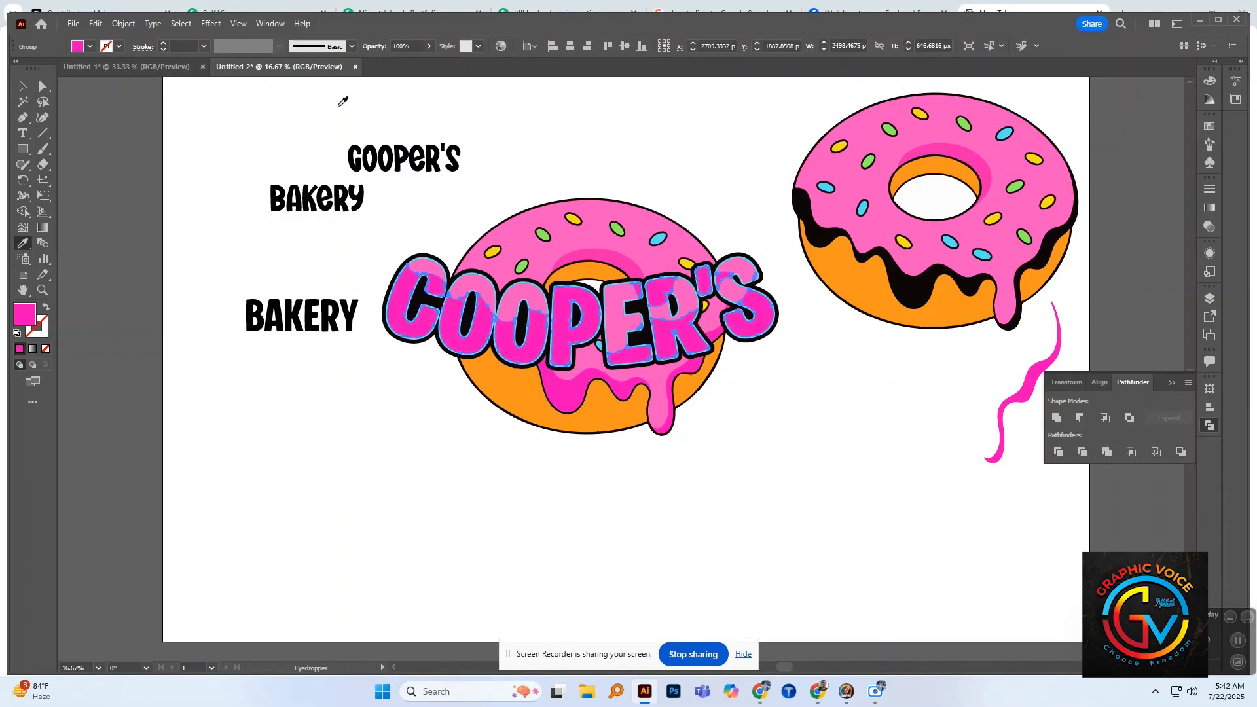
pyautogui.click(135, 183)
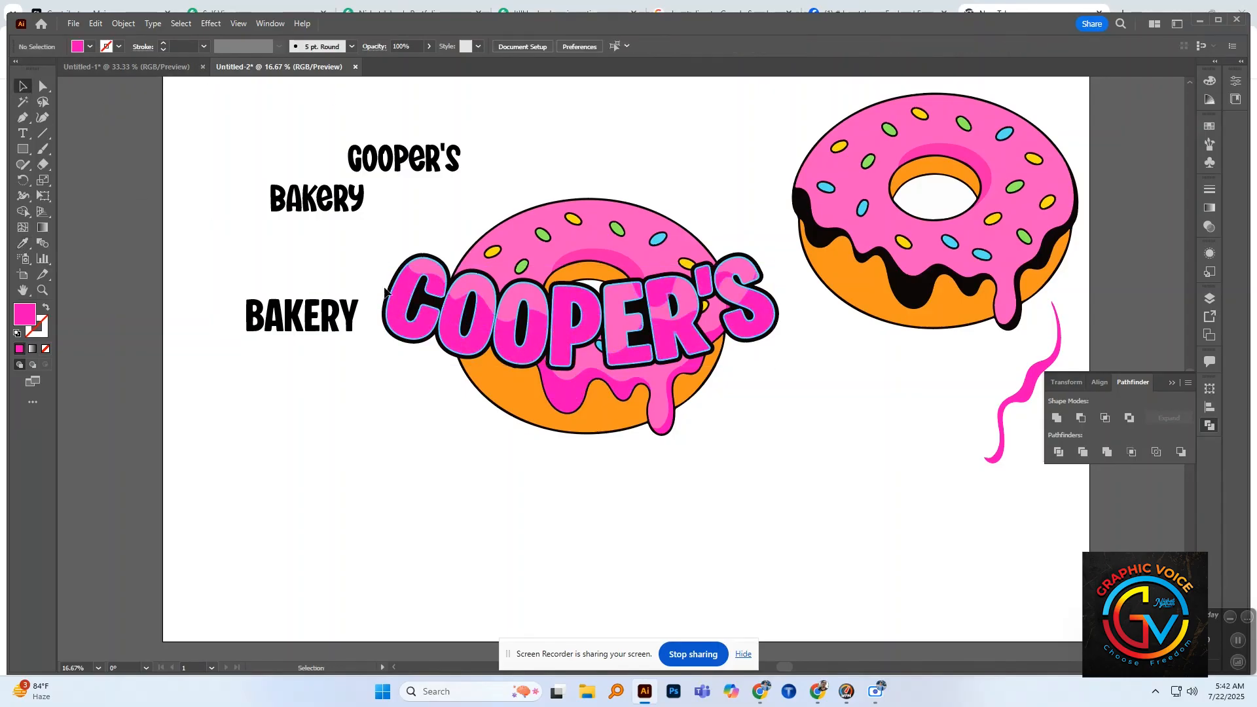
pyautogui.moveTo(395, 300); pyautogui.dragTo(390, 338)
pyautogui.hotkey('ctrl', 'z')
pyautogui.press('ctrl')
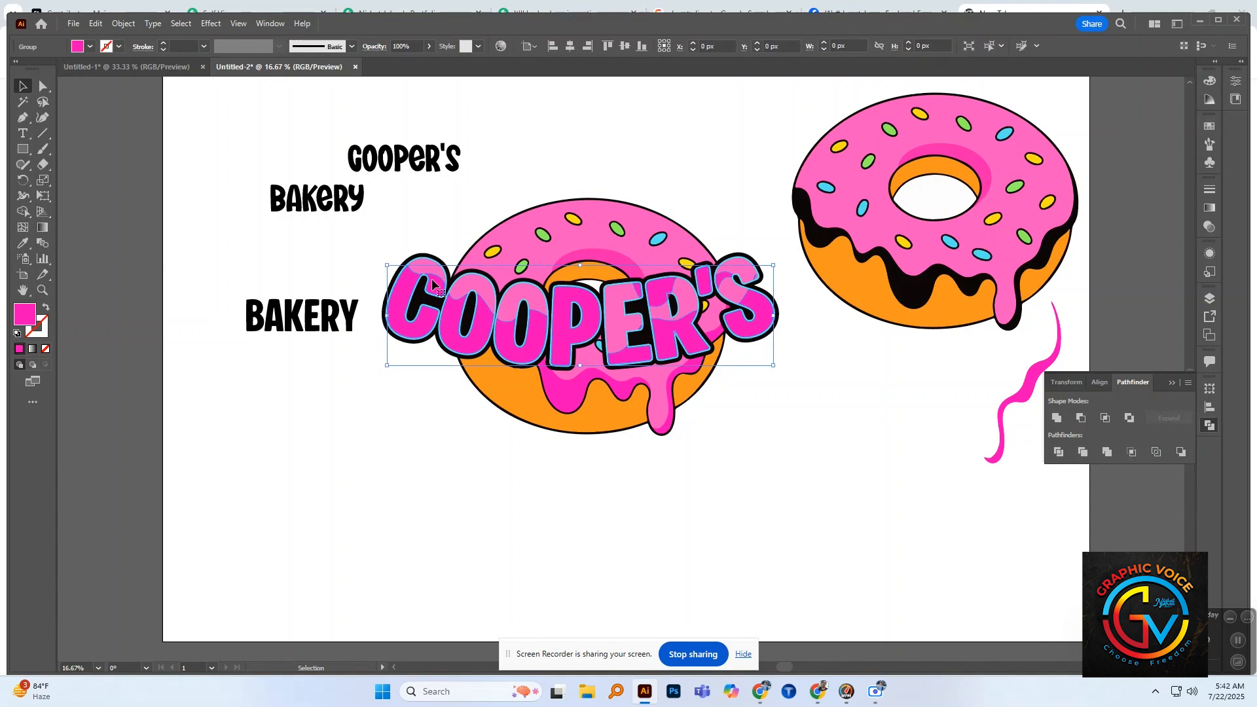
pyautogui.hotkey('ctrl', '2')
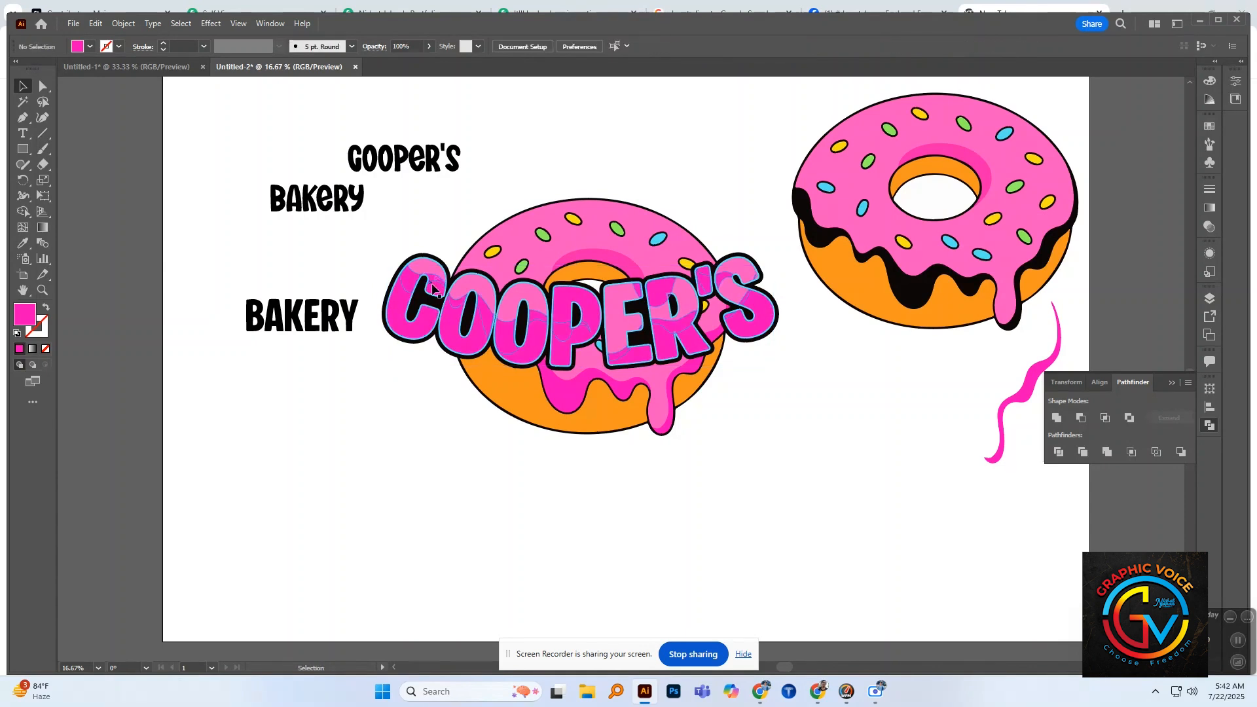
pyautogui.click(432, 285)
pyautogui.hotkey('ctrl', 'z')
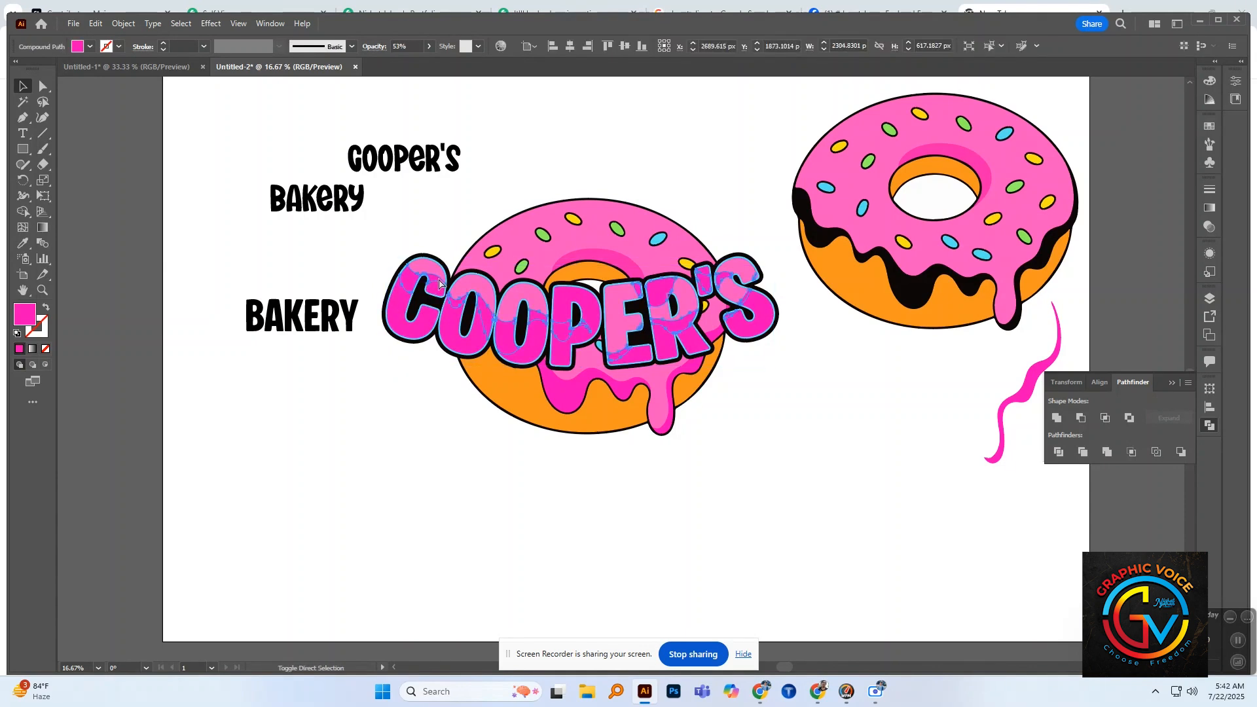
pyautogui.click(472, 430)
pyautogui.keyDown('ctrl'); pyautogui.click(408, 325); pyautogui.keyUp('ctrl')
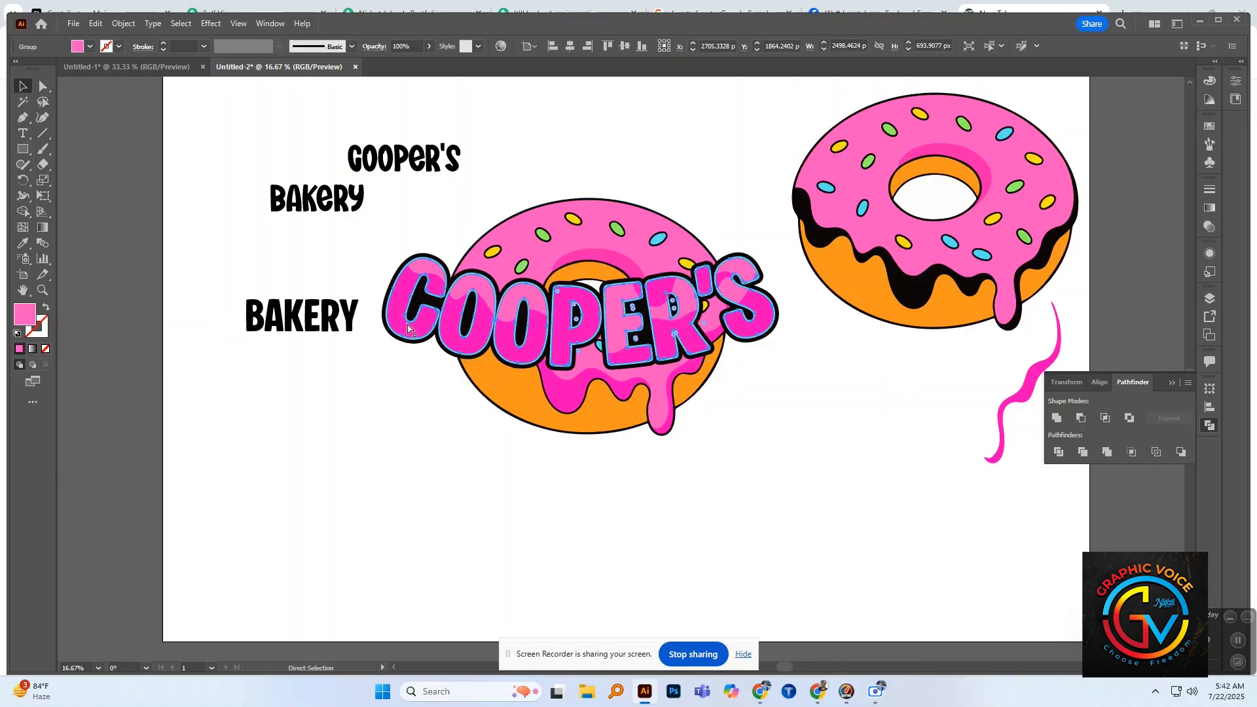
pyautogui.keyDown('ctrl'); pyautogui.click(408, 327); pyautogui.keyUp('ctrl')
pyautogui.click(394, 387)
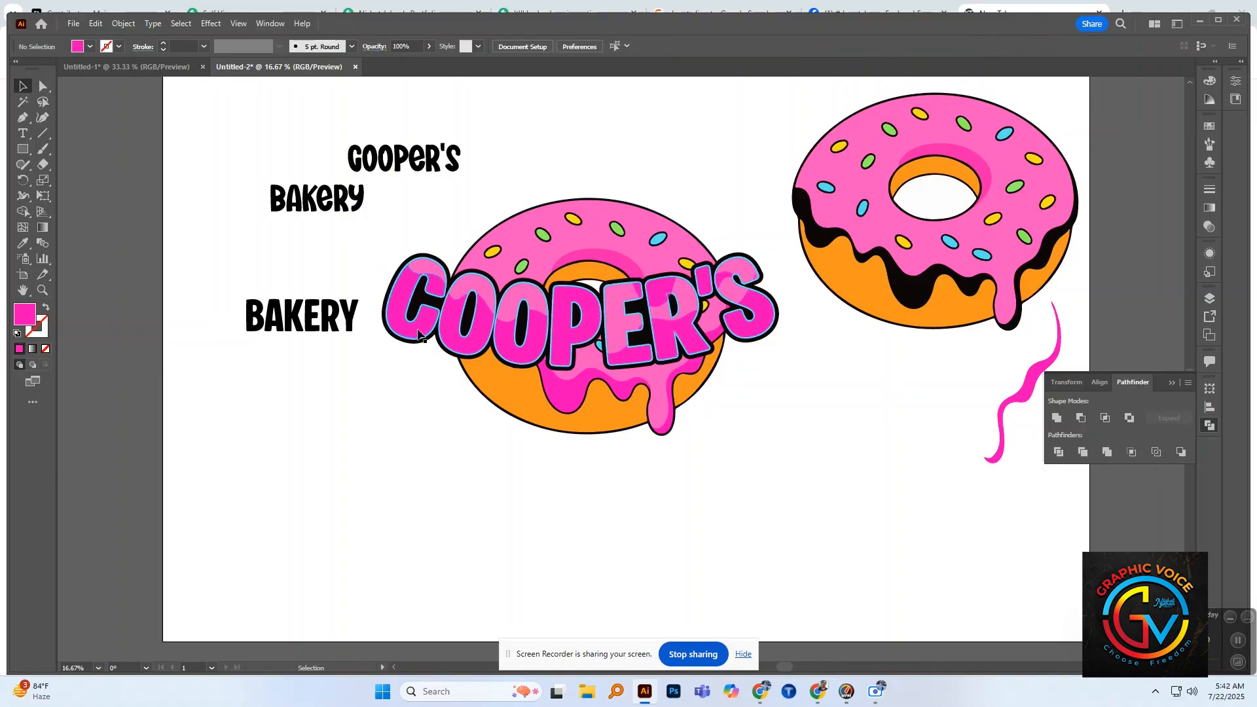
# Step: Set the opacity of the dark pink lower letter shapes on "COOPER'S" to 54%
pyautogui.click(390, 320)
pyautogui.click(429, 46)
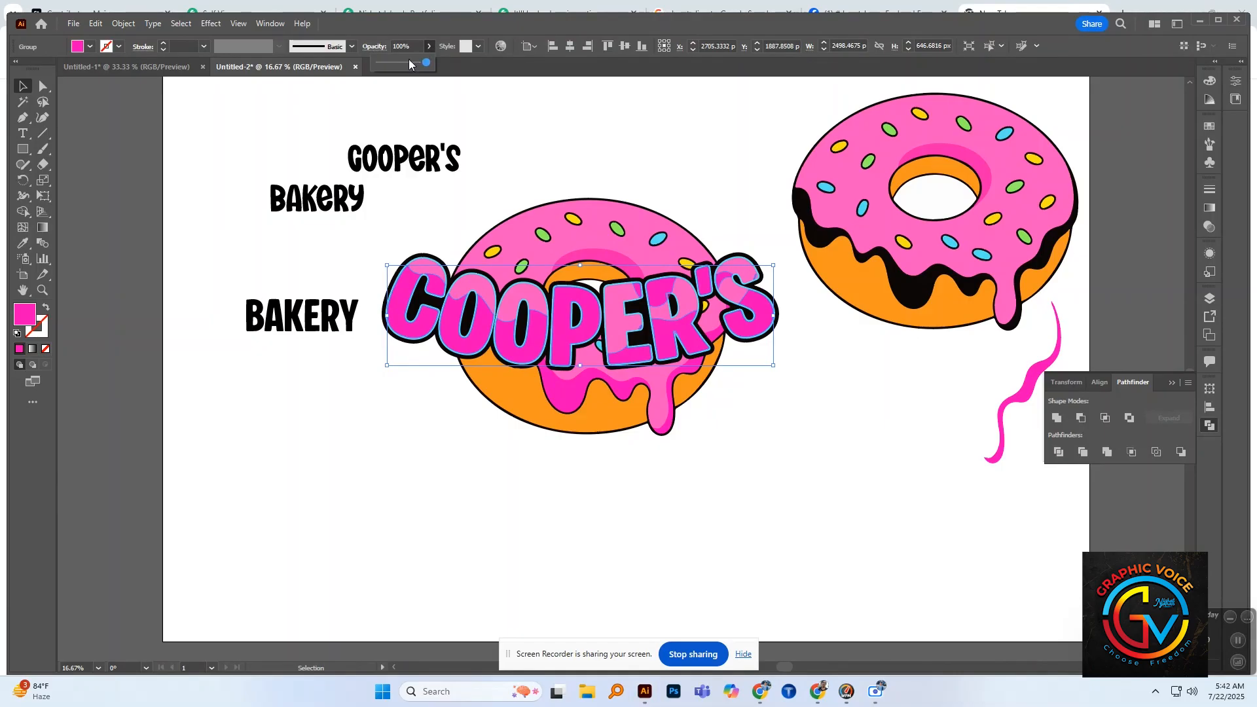
pyautogui.click(404, 64)
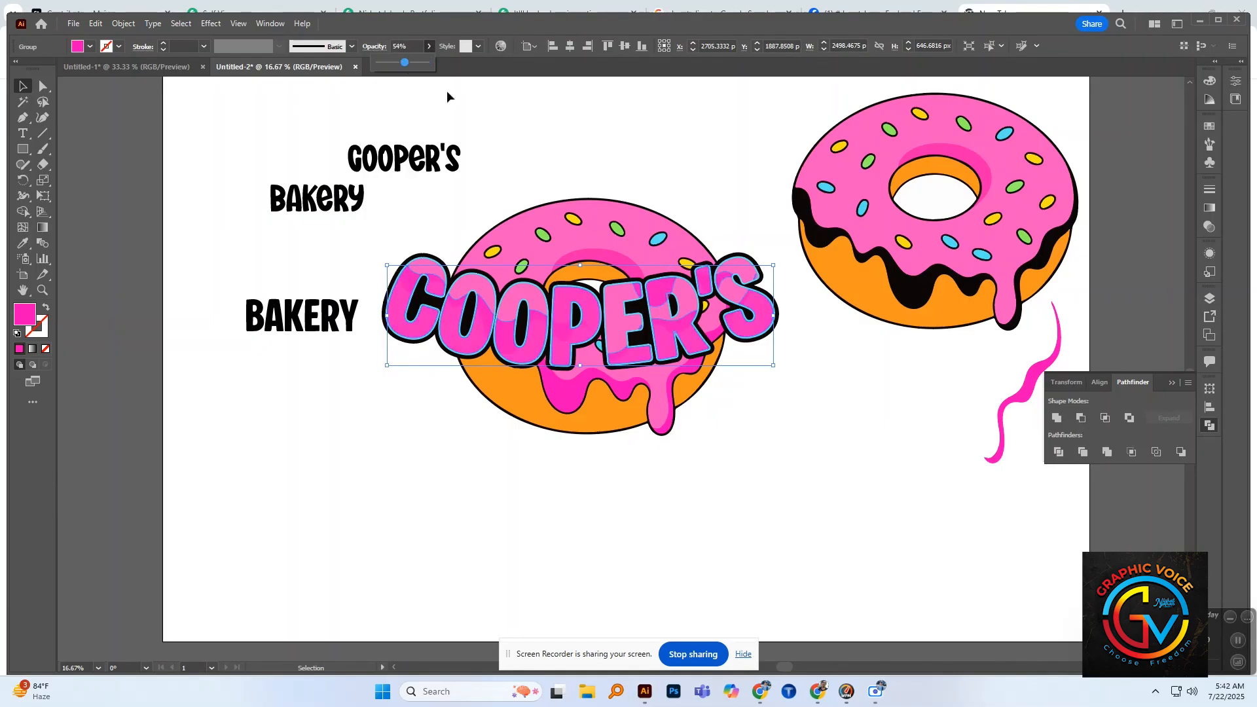
pyautogui.click(521, 130)
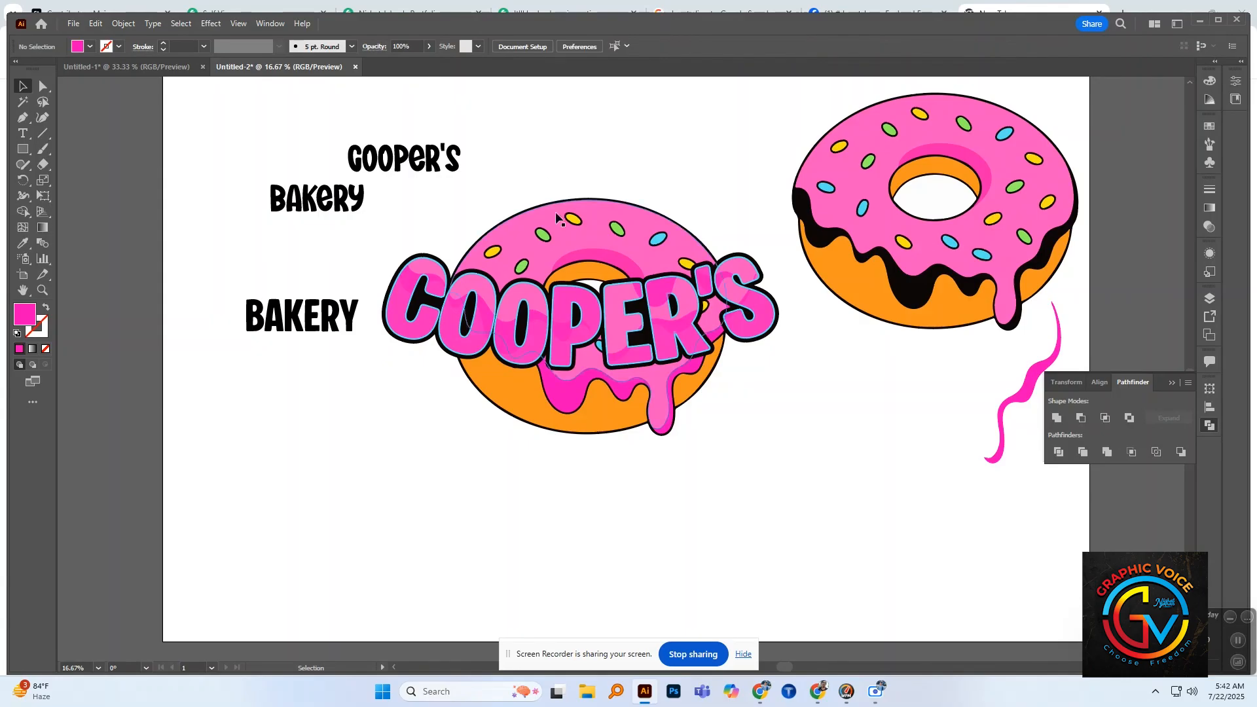
# Step: Move the black spare "BAKERY" and "COOPER'S" texts away from the area above and beside the logo
pyautogui.moveTo(345, 202); pyautogui.dragTo(364, 466)
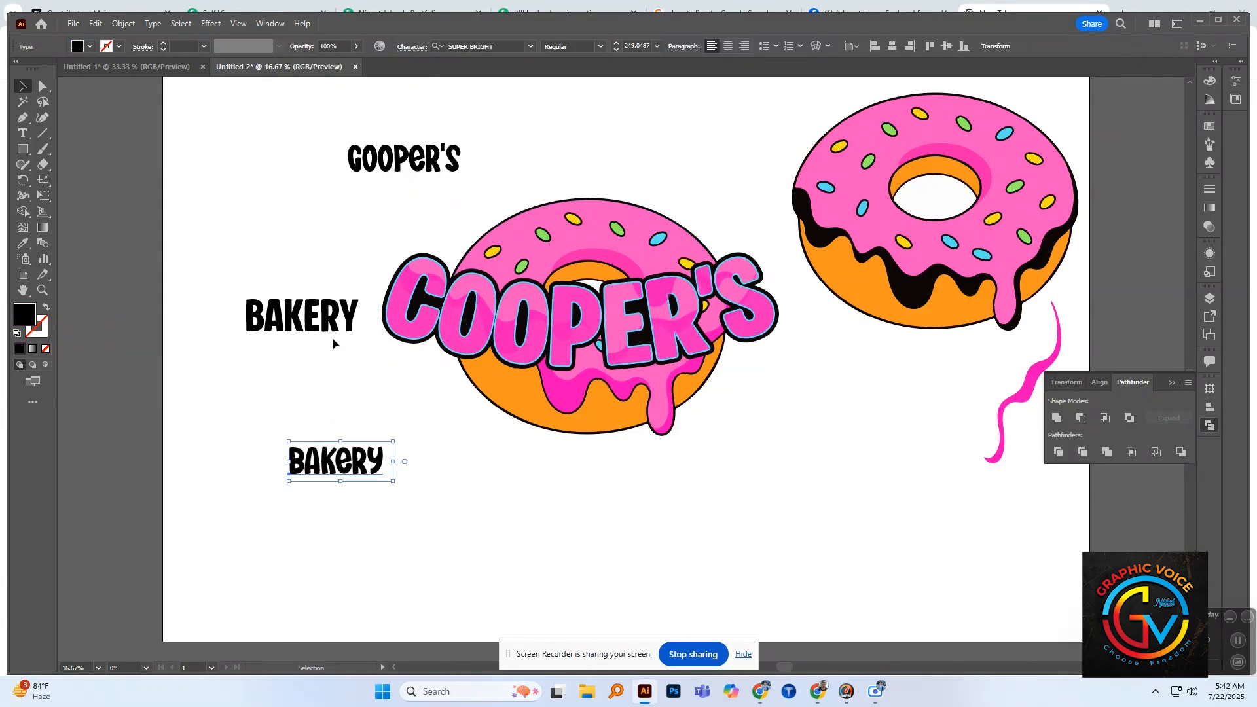
pyautogui.moveTo(332, 336); pyautogui.dragTo(915, 372)
pyautogui.moveTo(432, 160); pyautogui.dragTo(968, 206)
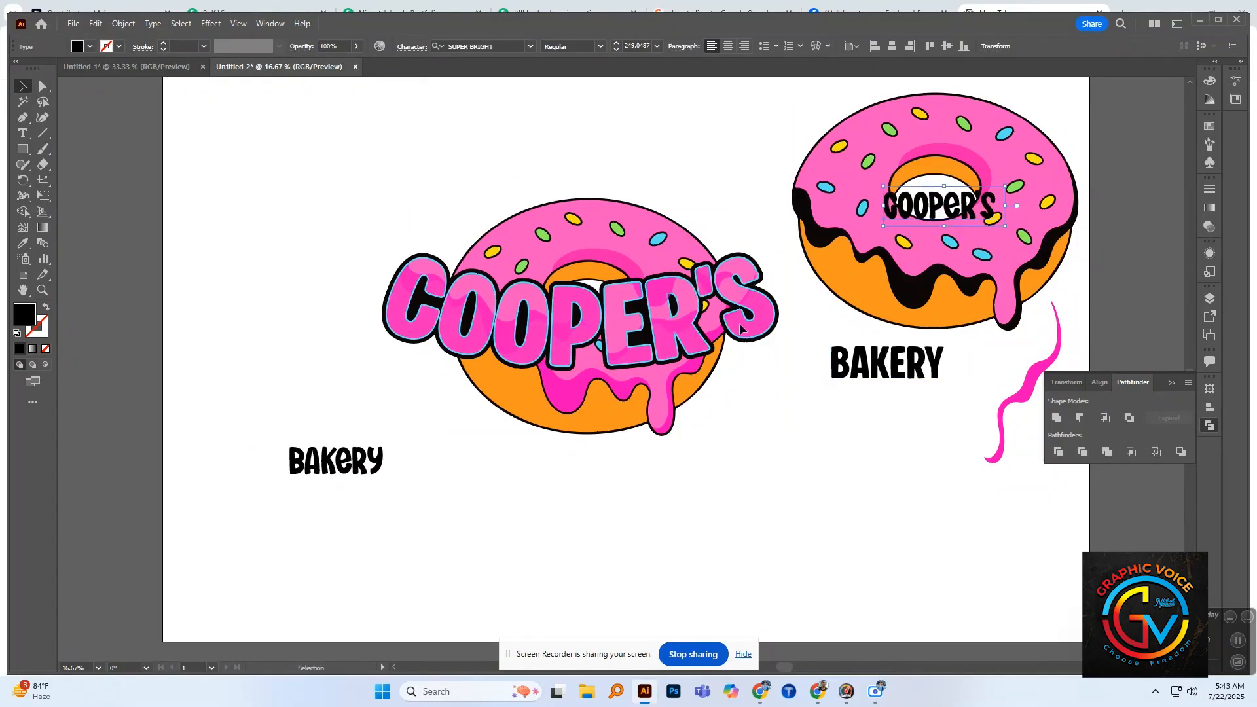
pyautogui.click(533, 290)
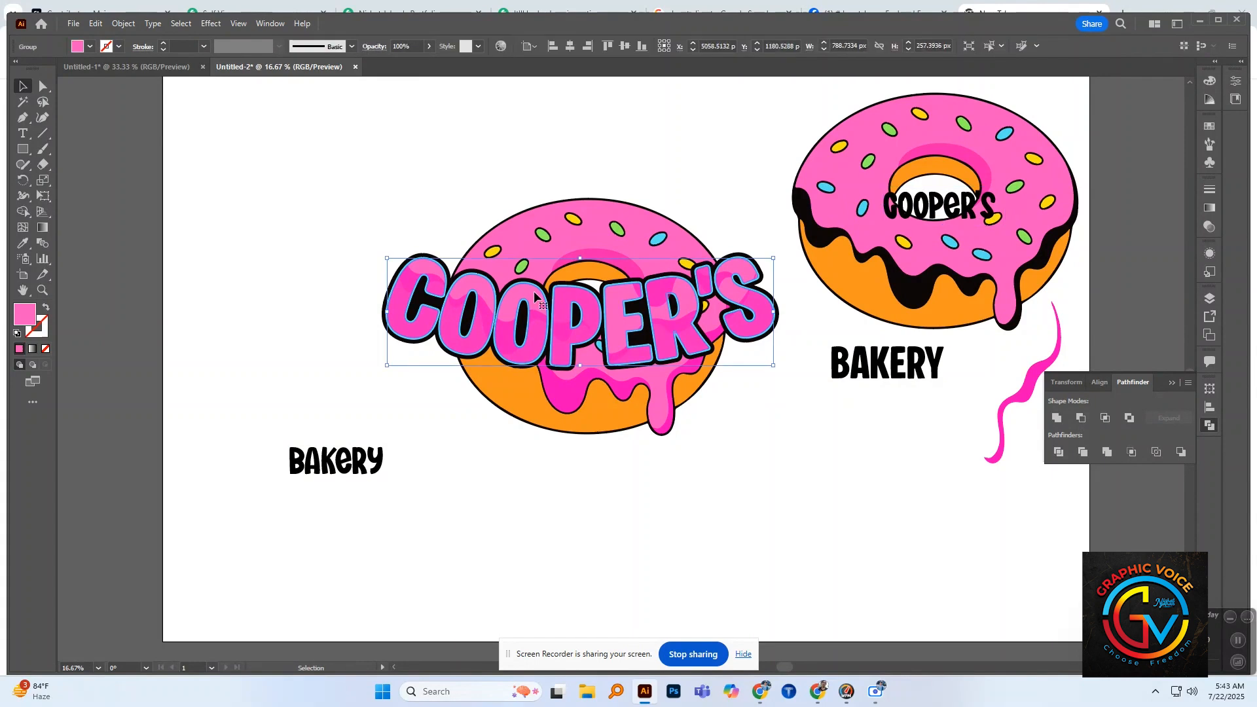
pyautogui.click(812, 437)
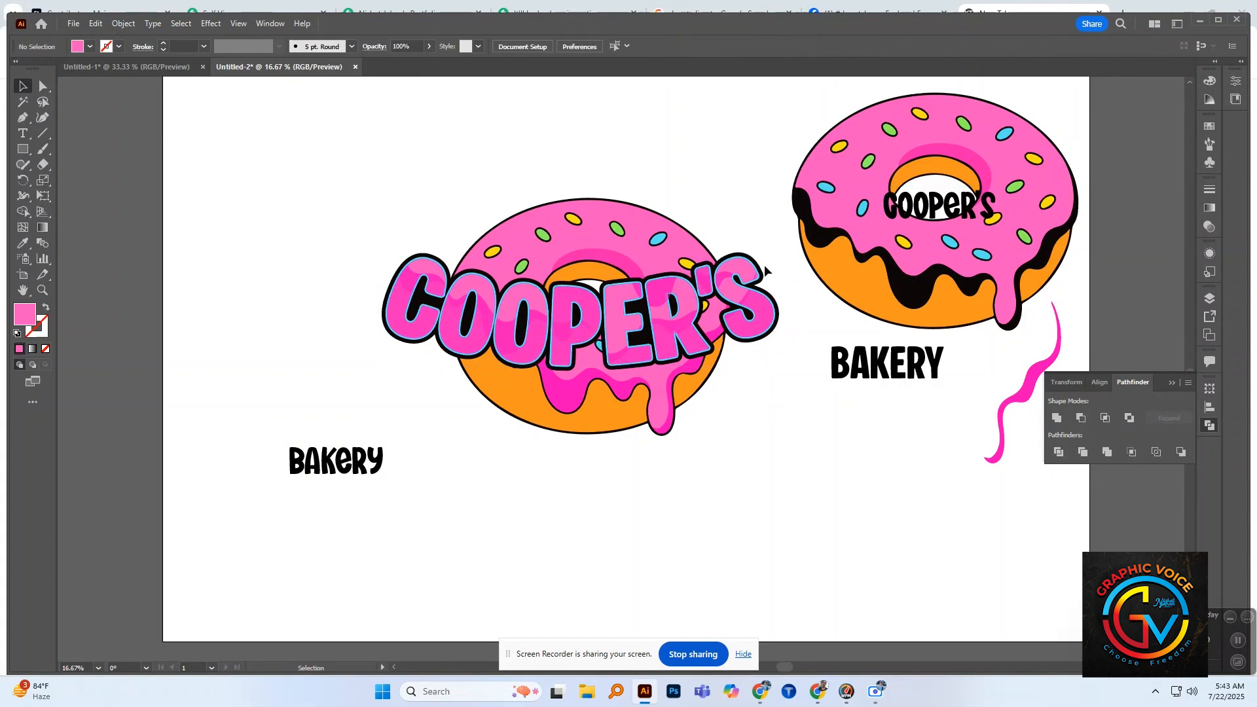
pyautogui.click(655, 239)
pyautogui.moveTo(903, 241); pyautogui.dragTo(969, 222)
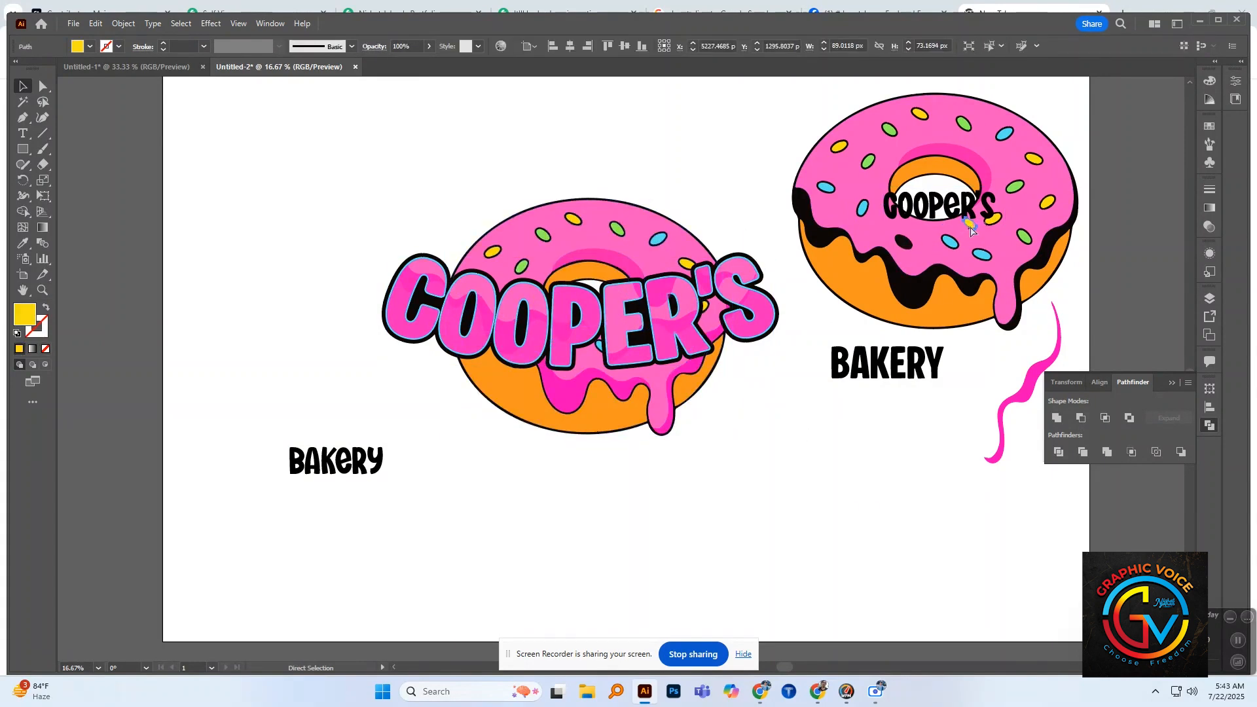
pyautogui.hotkey('ctrl', 'z')
pyautogui.click(762, 171)
pyautogui.moveTo(807, 124); pyautogui.dragTo(1048, 299)
pyautogui.click(984, 324)
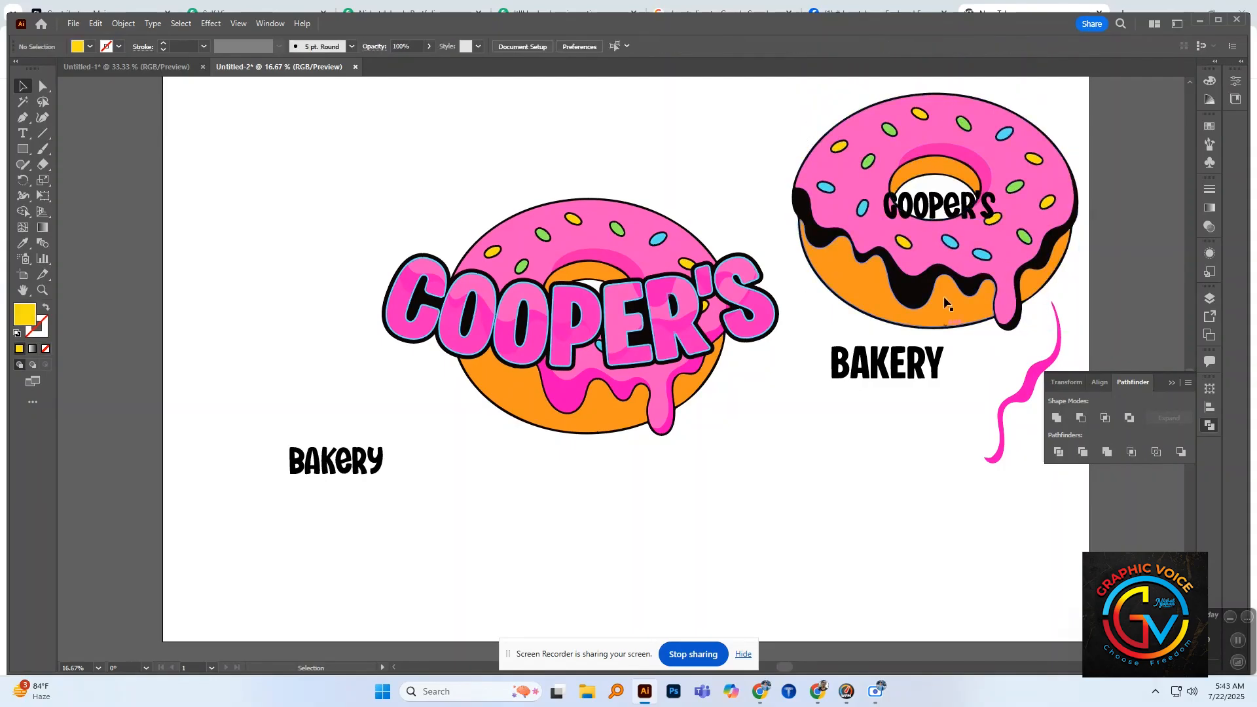
# Step: Delete the spare donut and set the black spare "COOPER'S" and "BAKERY" texts aside, well to the right of the logo
pyautogui.moveTo(936, 206); pyautogui.dragTo(955, 466)
pyautogui.moveTo(807, 129); pyautogui.dragTo(1043, 317)
pyautogui.press('Delete')
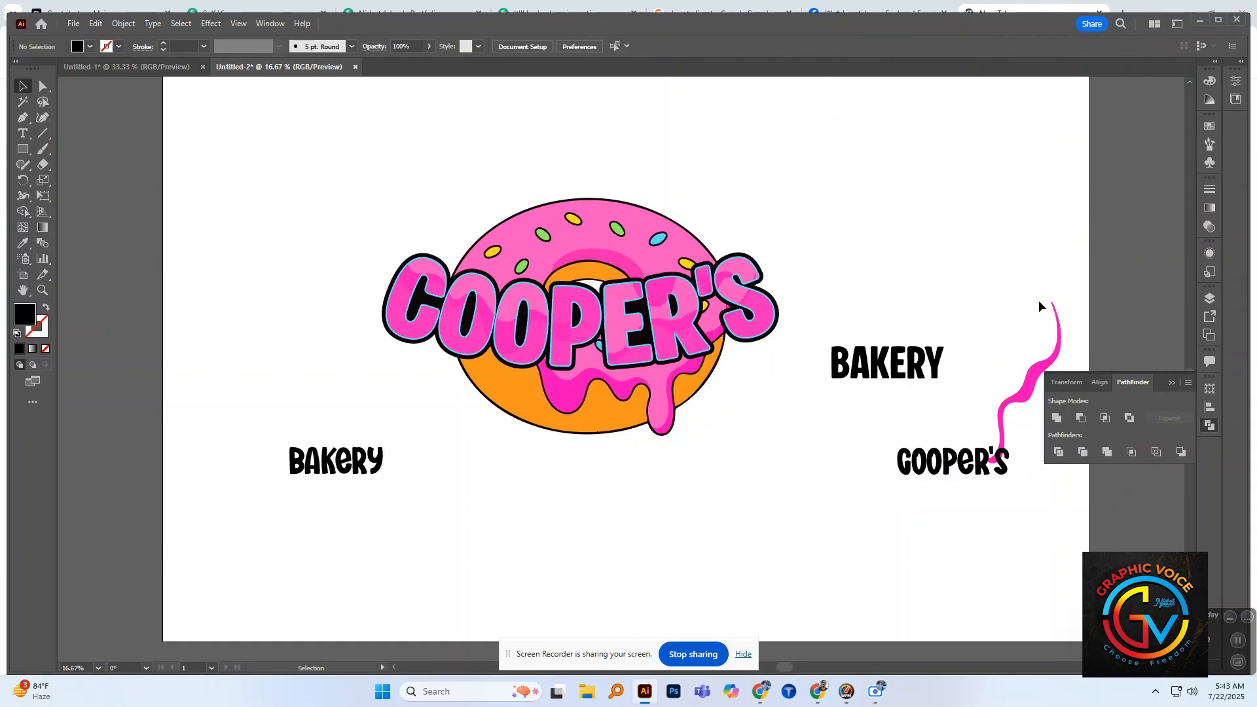
pyautogui.moveTo(865, 371); pyautogui.dragTo(956, 529)
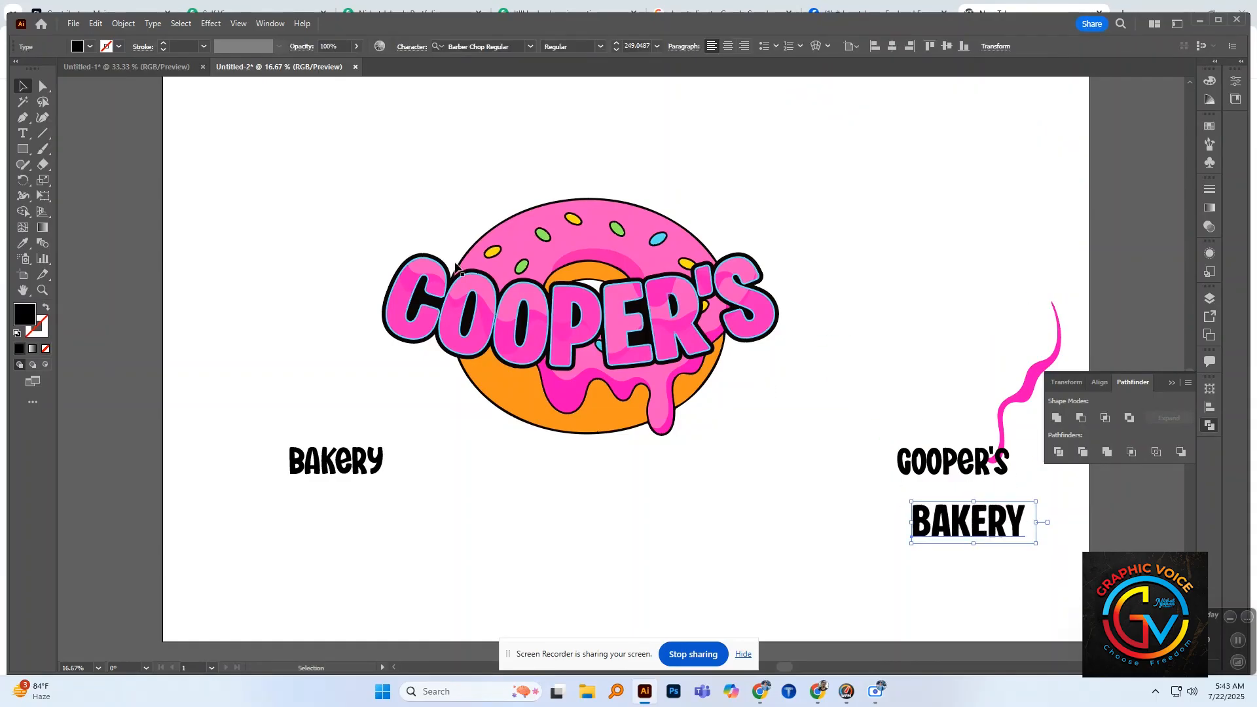
pyautogui.moveTo(335, 462); pyautogui.dragTo(1007, 321)
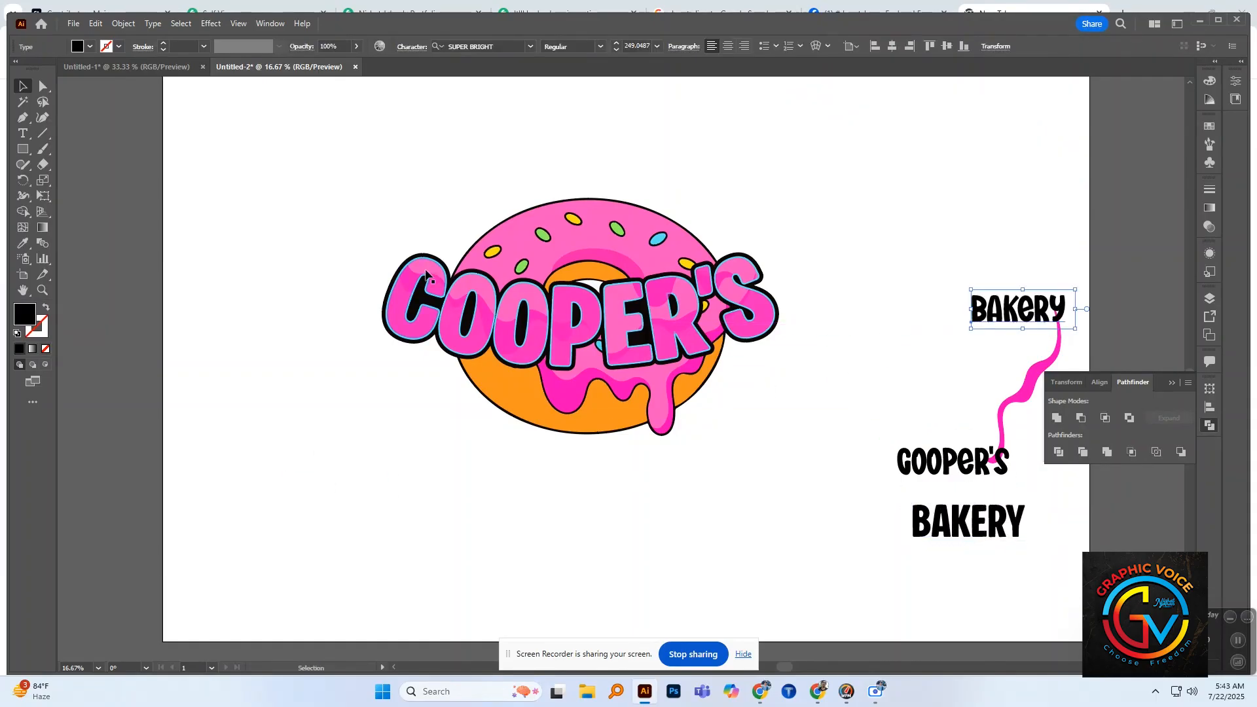
# Step: Enlarge the logo artwork, scaling the donut up more than the lettering, and move the donut slightly upward behind "COOPER'S"
pyautogui.moveTo(352, 220); pyautogui.dragTo(779, 474)
pyautogui.click(863, 367)
pyautogui.click(572, 433)
pyautogui.click(828, 410)
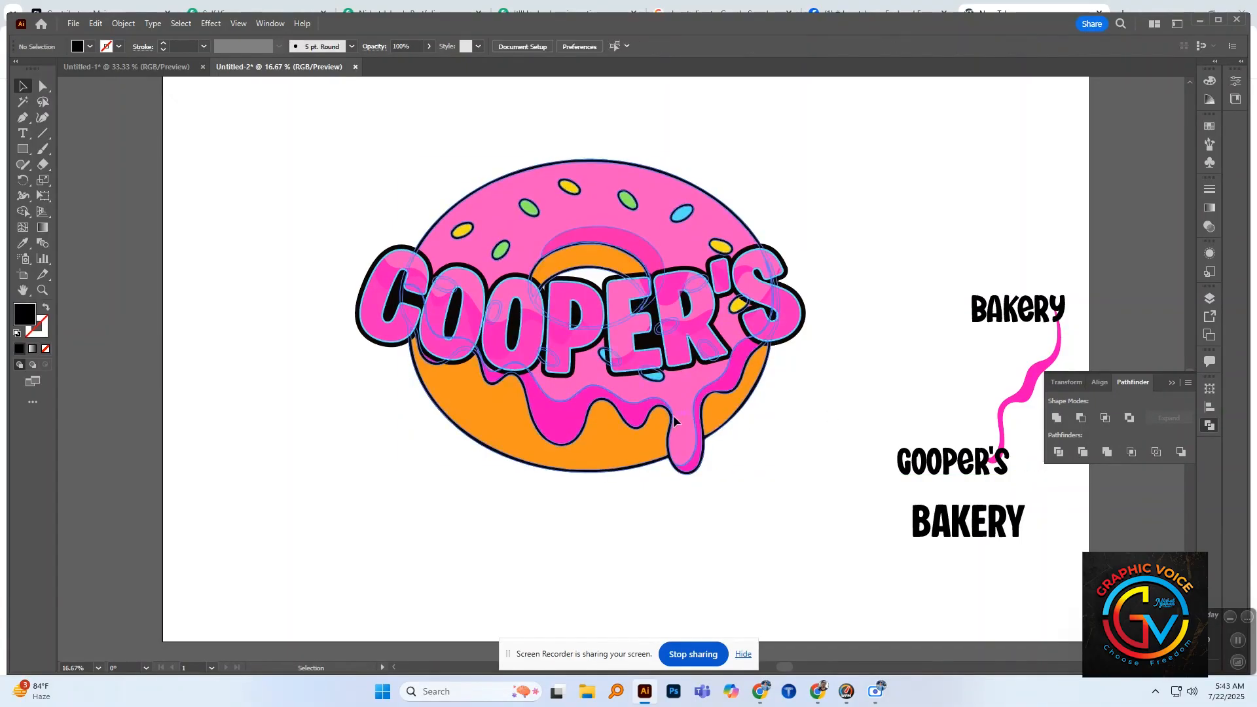
pyautogui.moveTo(675, 420); pyautogui.dragTo(671, 408)
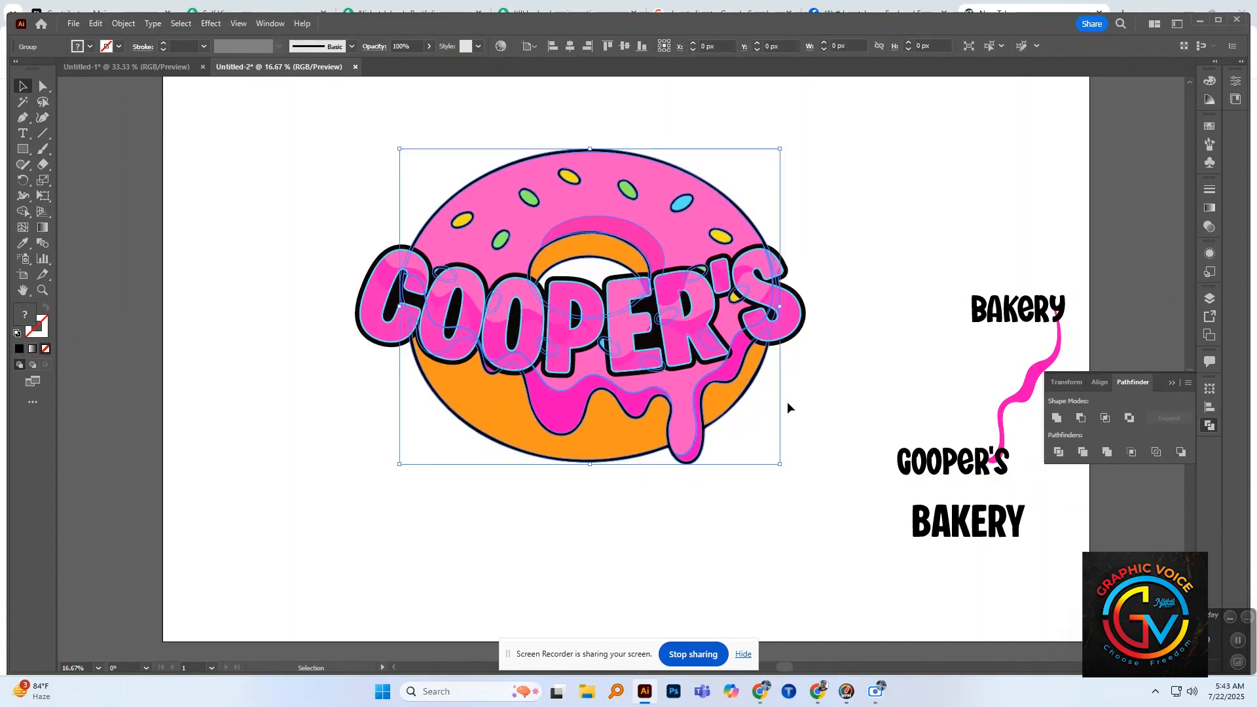
pyautogui.click(787, 402)
# Step: Group all layers of the "COOPER'S" lettering together, with the donut taken out of the way only temporarily
pyautogui.click(537, 209)
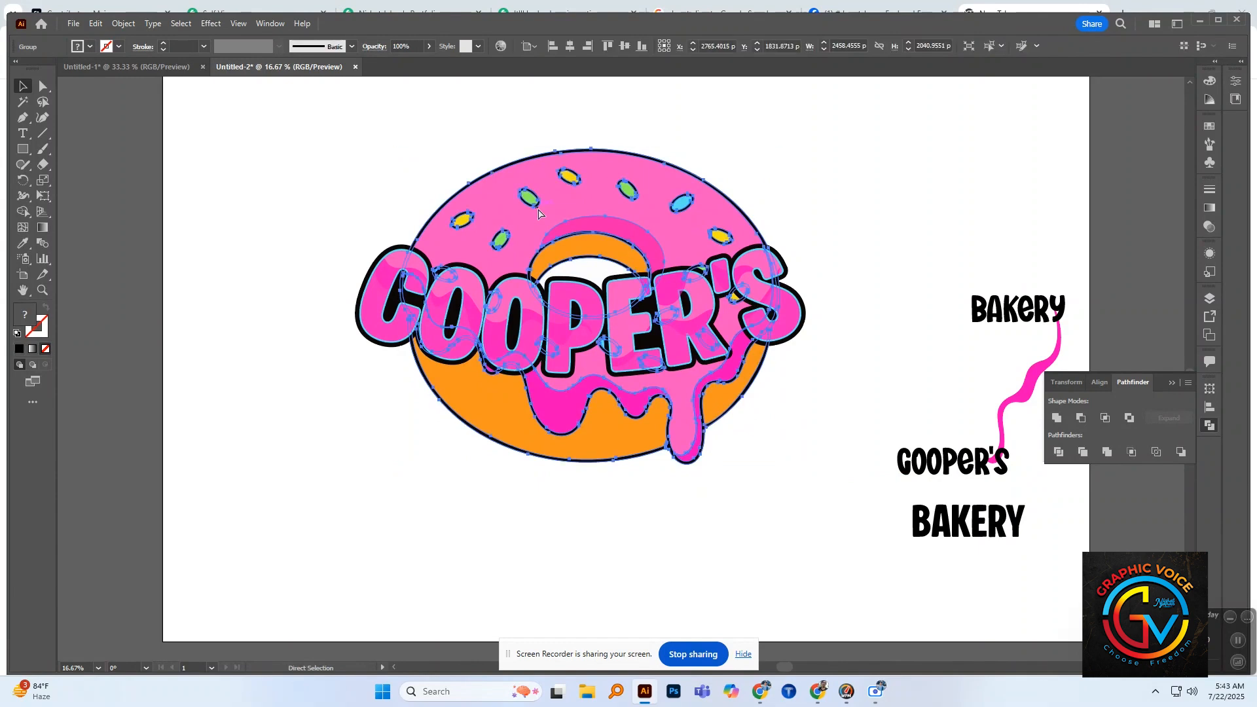
pyautogui.press('Delete')
pyautogui.moveTo(288, 215); pyautogui.dragTo(843, 384)
pyautogui.hotkey('ctrl', 'g')
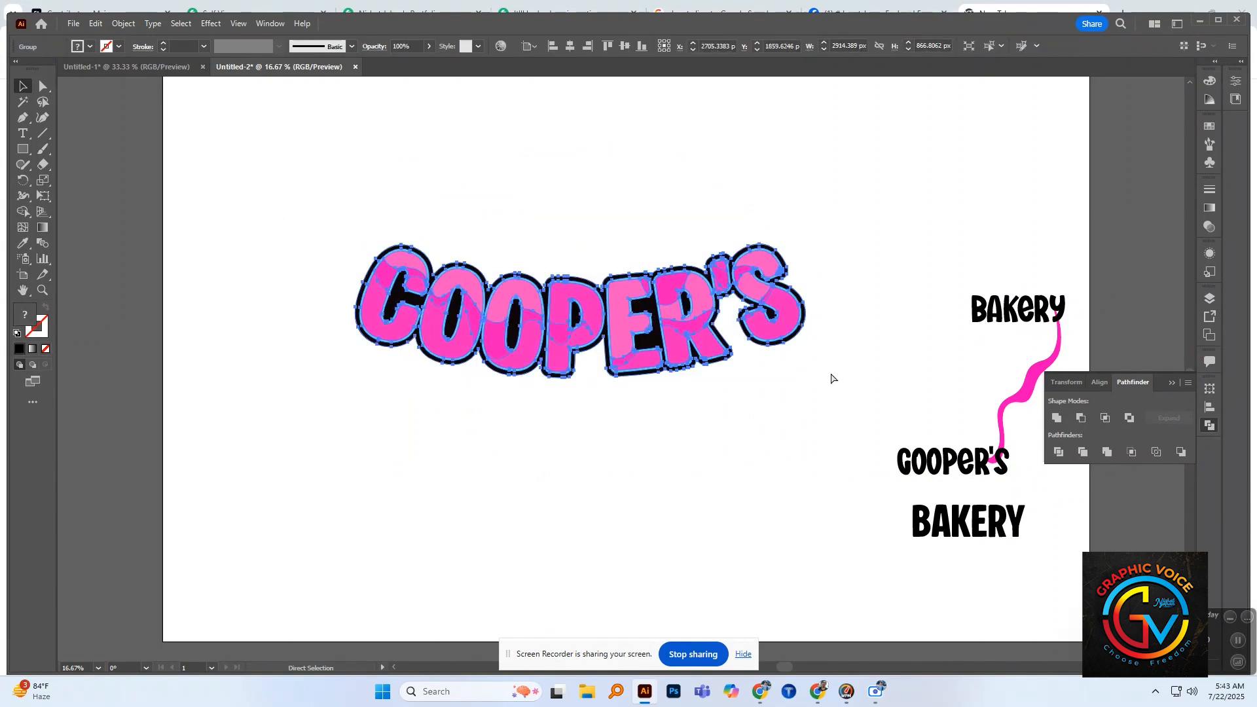
pyautogui.hotkey('ctrl', 'z')
pyautogui.click(817, 431)
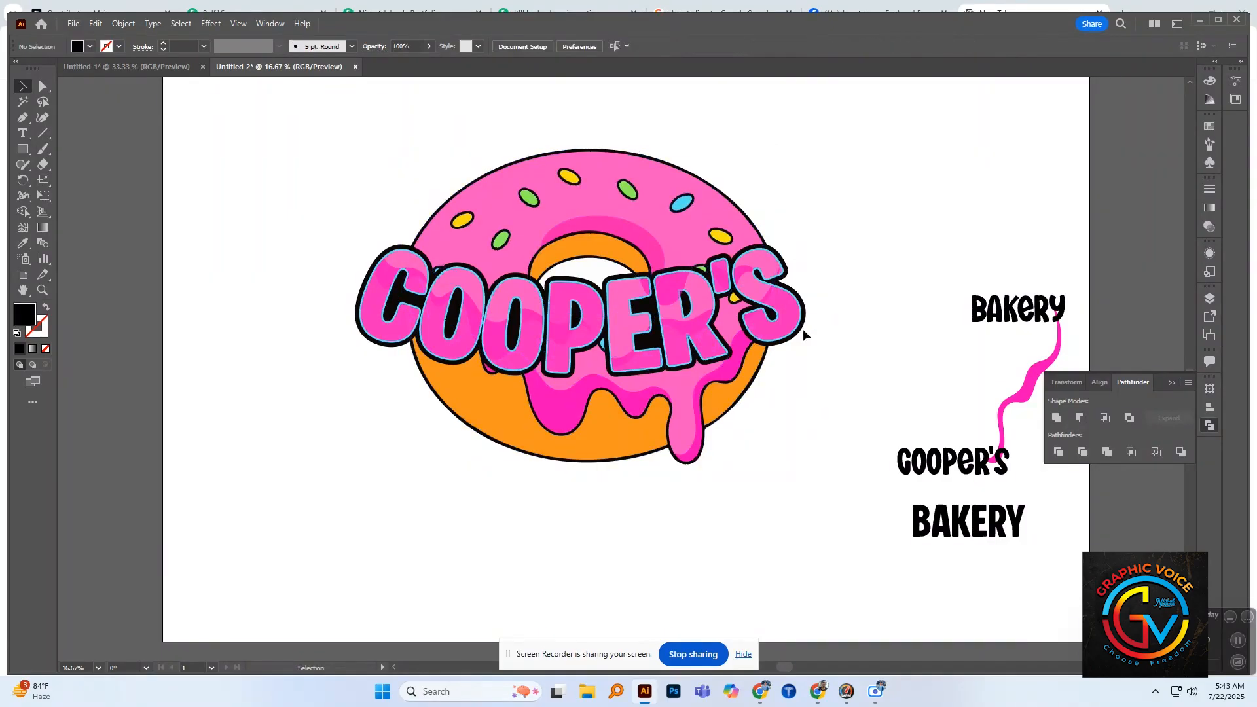
# Step: Try an Offset Path of 25 px with round joins on the grouped "COOPER'S" lettering
pyautogui.click(799, 326)
pyautogui.click(124, 24)
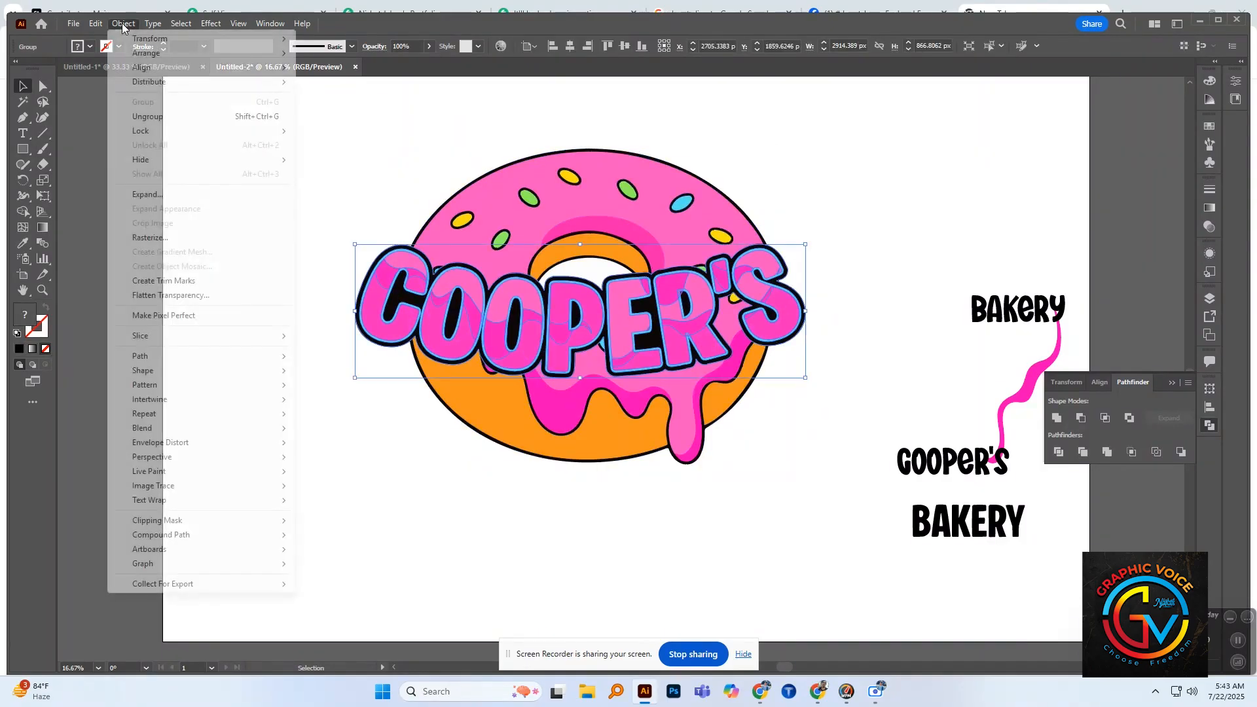
pyautogui.moveTo(154, 361)
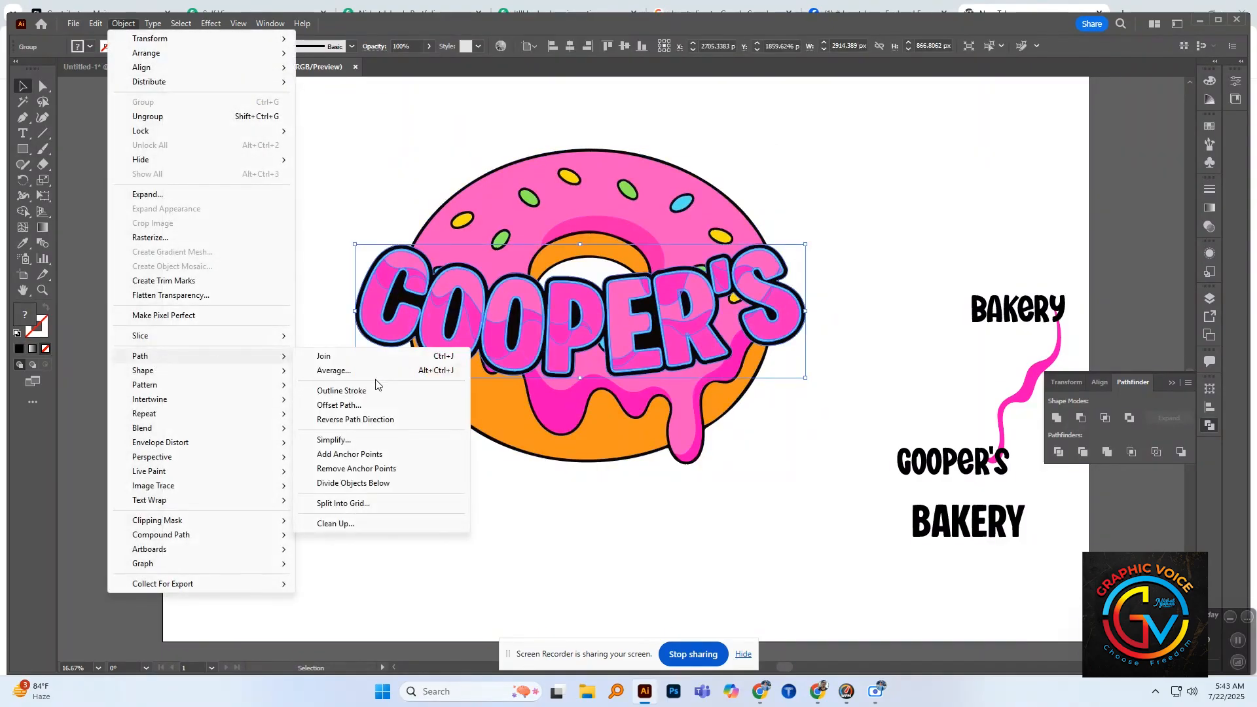
pyautogui.click(338, 404)
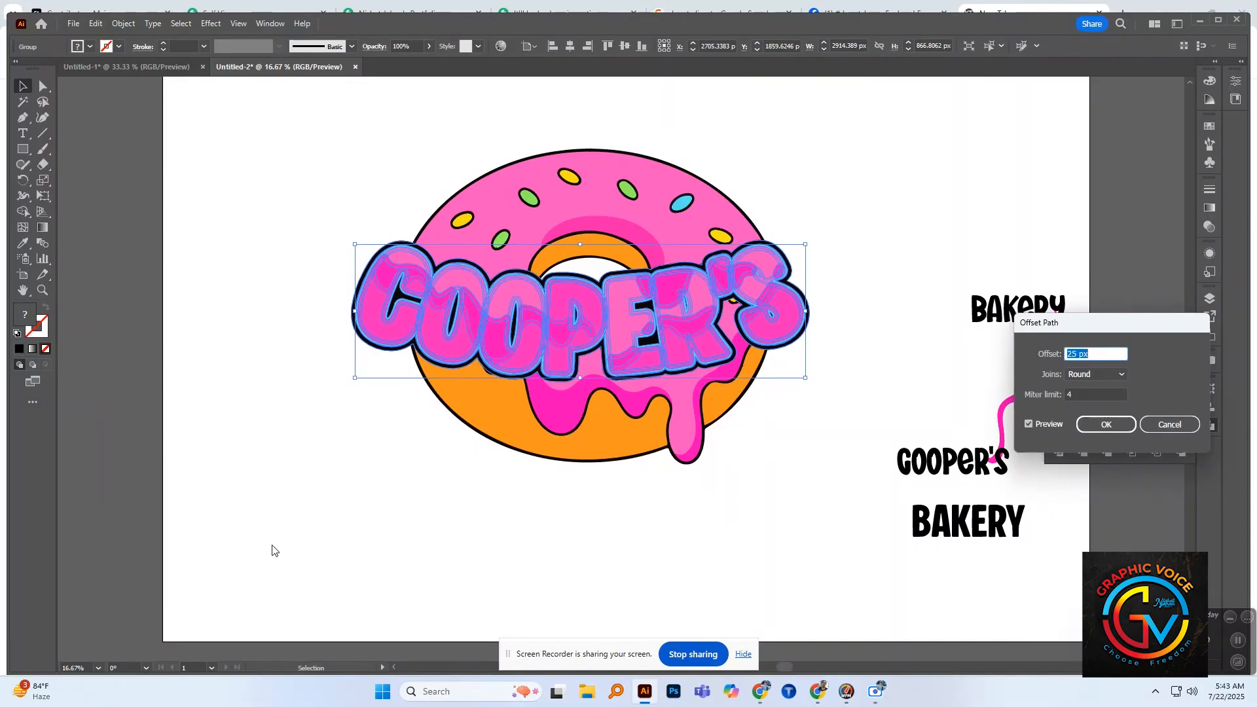
pyautogui.click(1028, 425)
pyautogui.click(1029, 425)
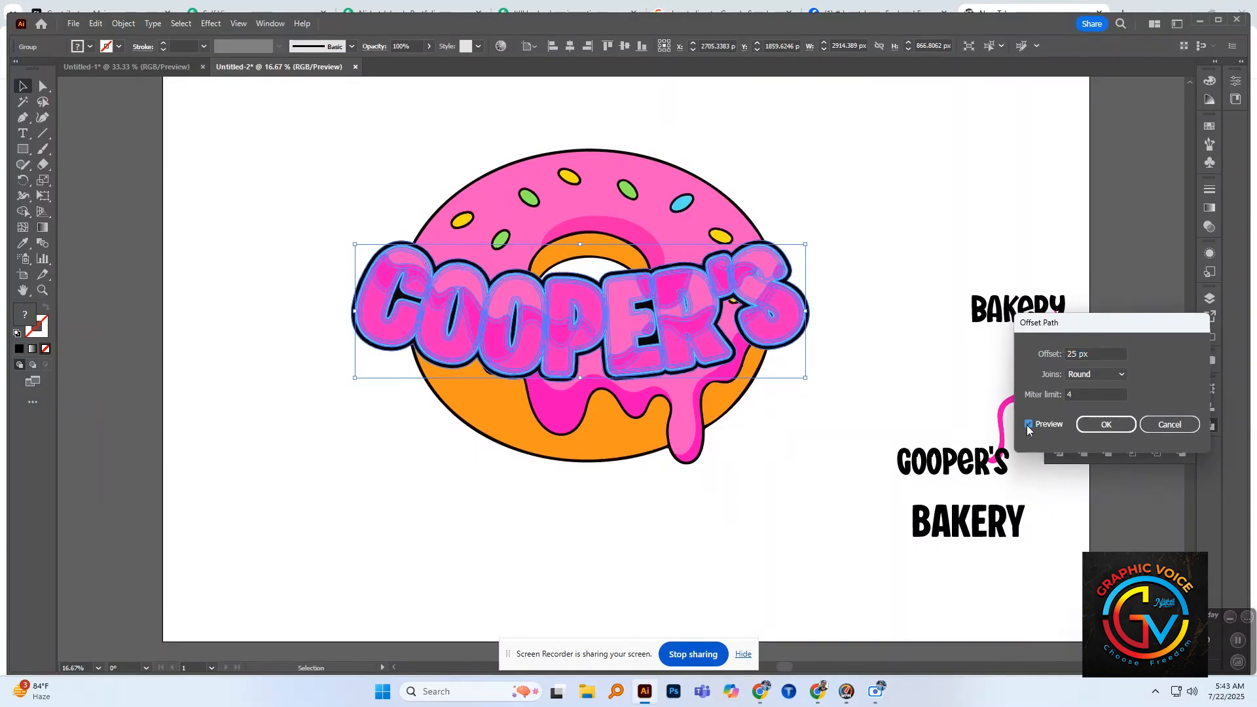
pyautogui.click(1119, 425)
# Step: Try uniting the offset lettering shapes into one silhouette and set its opacity to 100%
pyautogui.press('a')
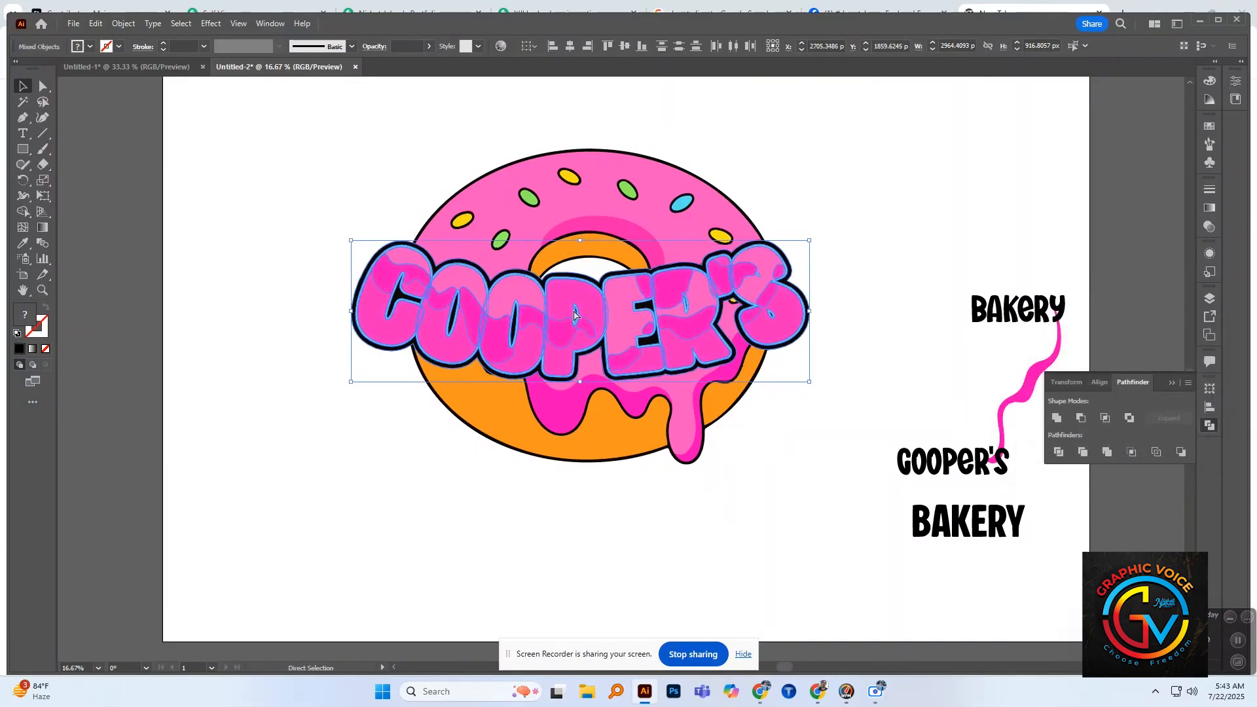
pyautogui.press('v')
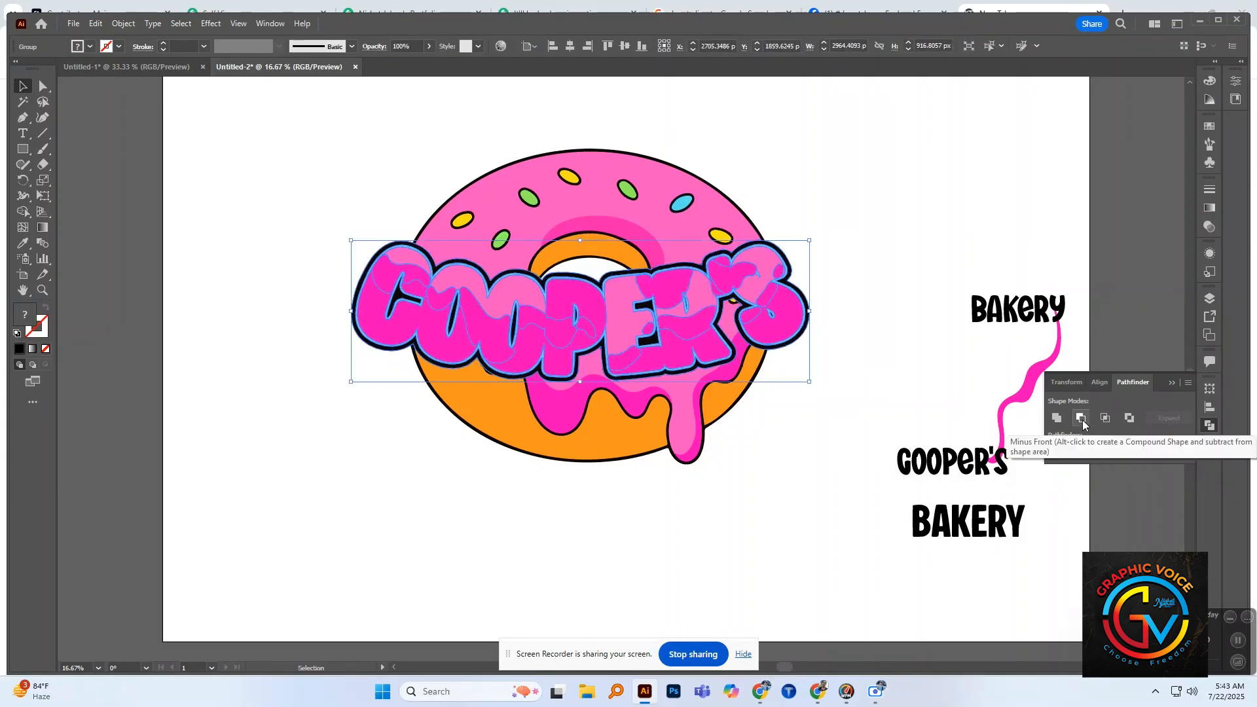
pyautogui.click(1056, 420)
pyautogui.click(1055, 421)
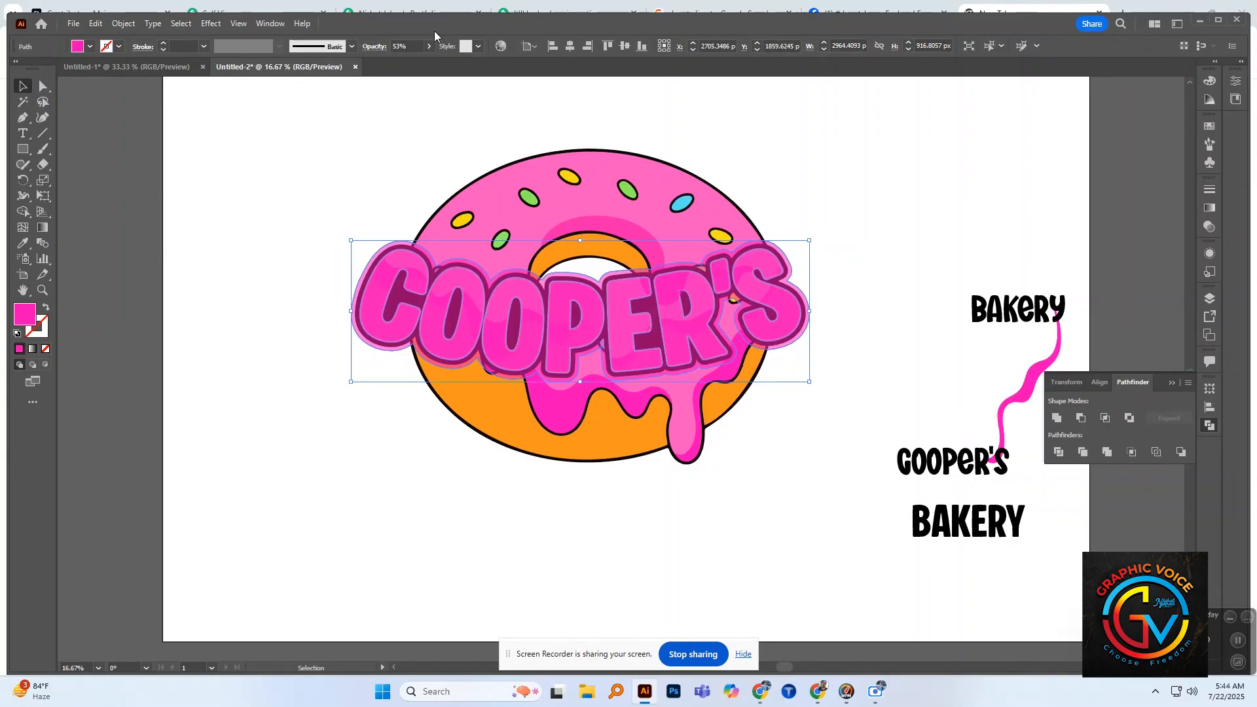
pyautogui.click(428, 45)
pyautogui.moveTo(402, 62); pyautogui.dragTo(469, 72)
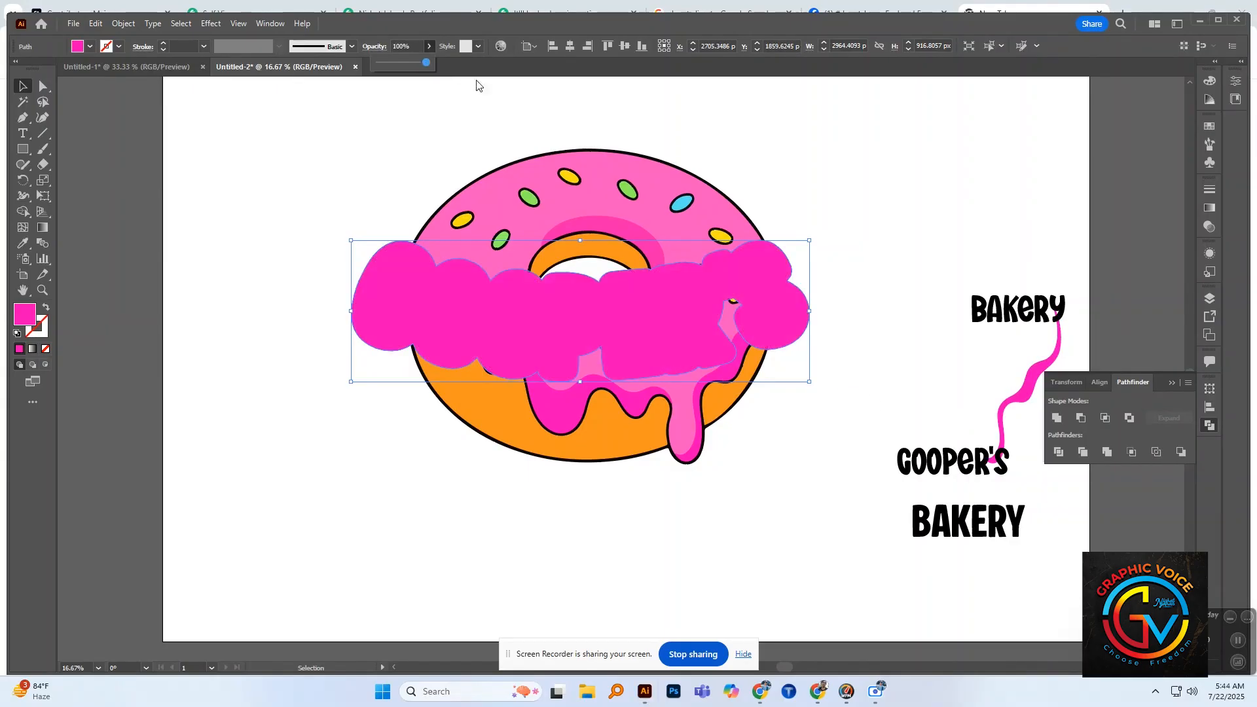
# Step: Try filling the united lettering silhouette with black, color code 000000
pyautogui.doubleClick(24, 315)
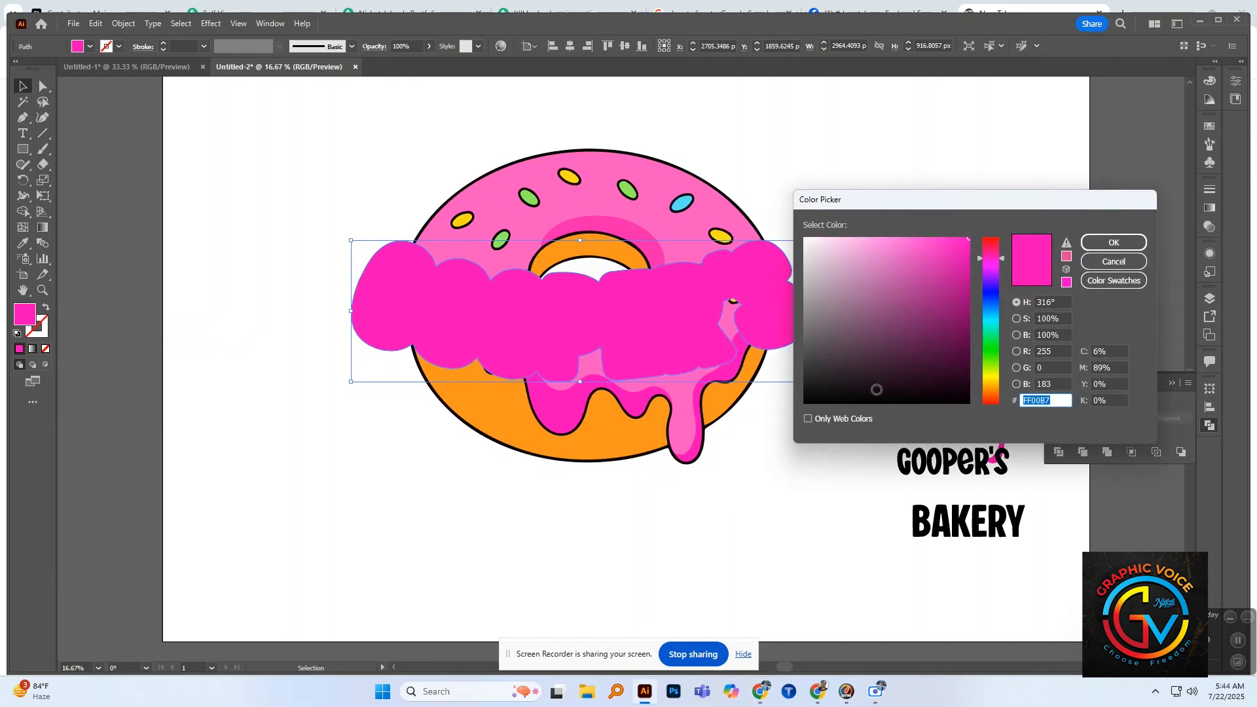
pyautogui.click(962, 404)
pyautogui.click(969, 402)
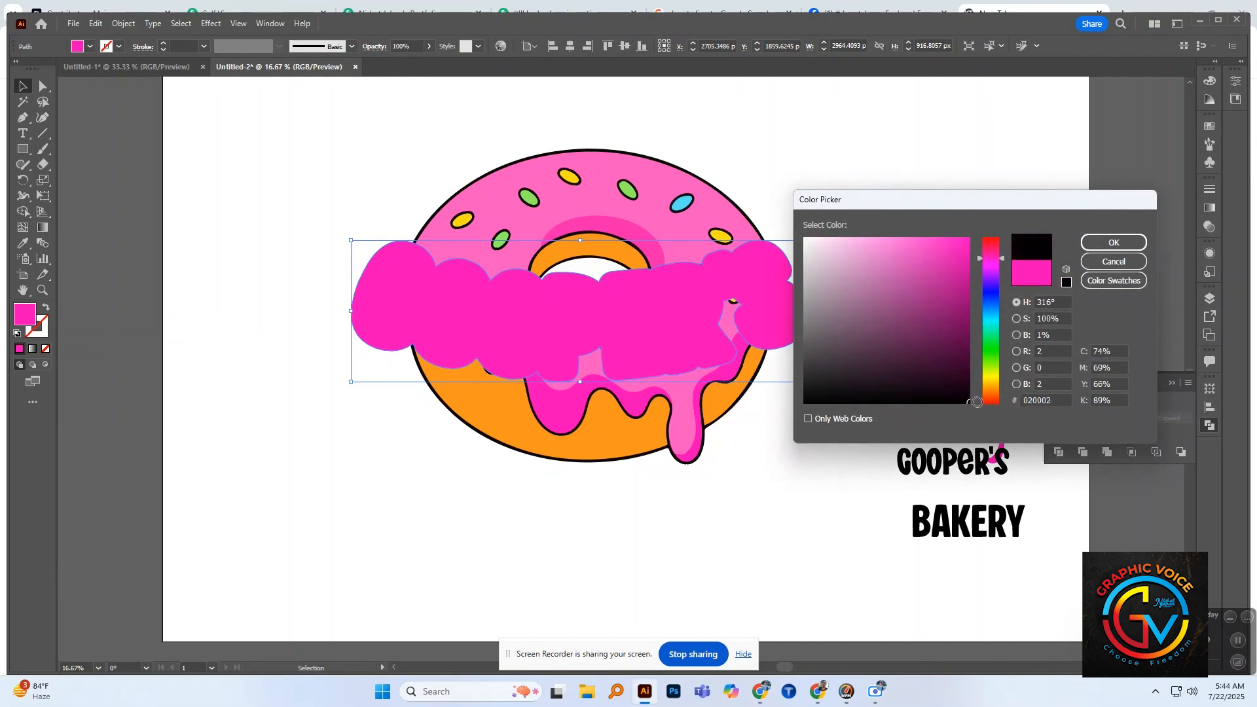
pyautogui.click(1133, 242)
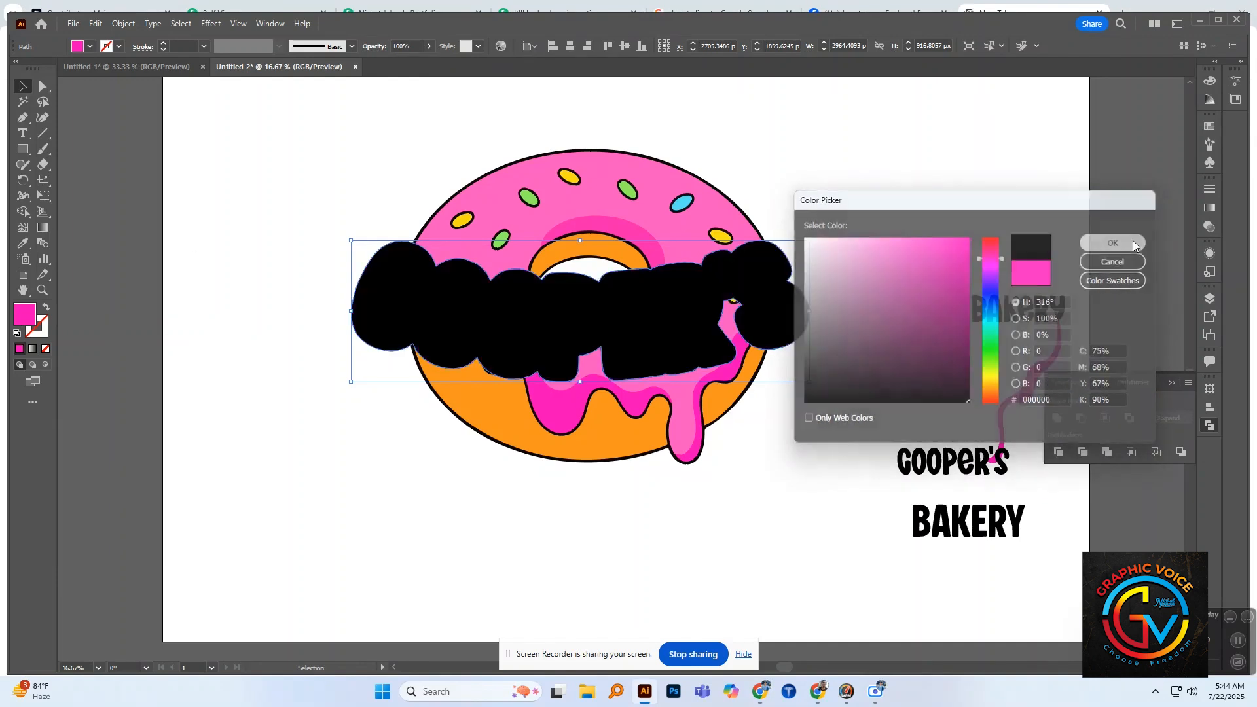
pyautogui.click(964, 283)
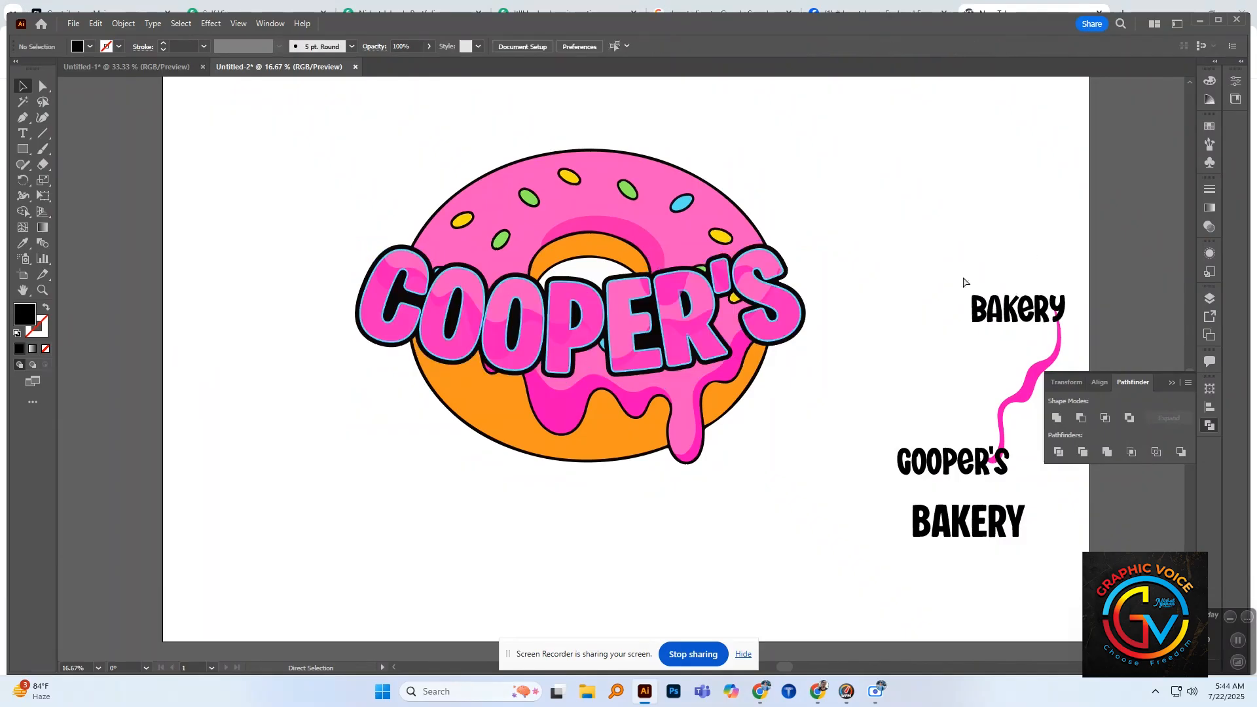
# Step: Add an opacity mask to the donut group with Clip turned off
pyautogui.click(717, 394)
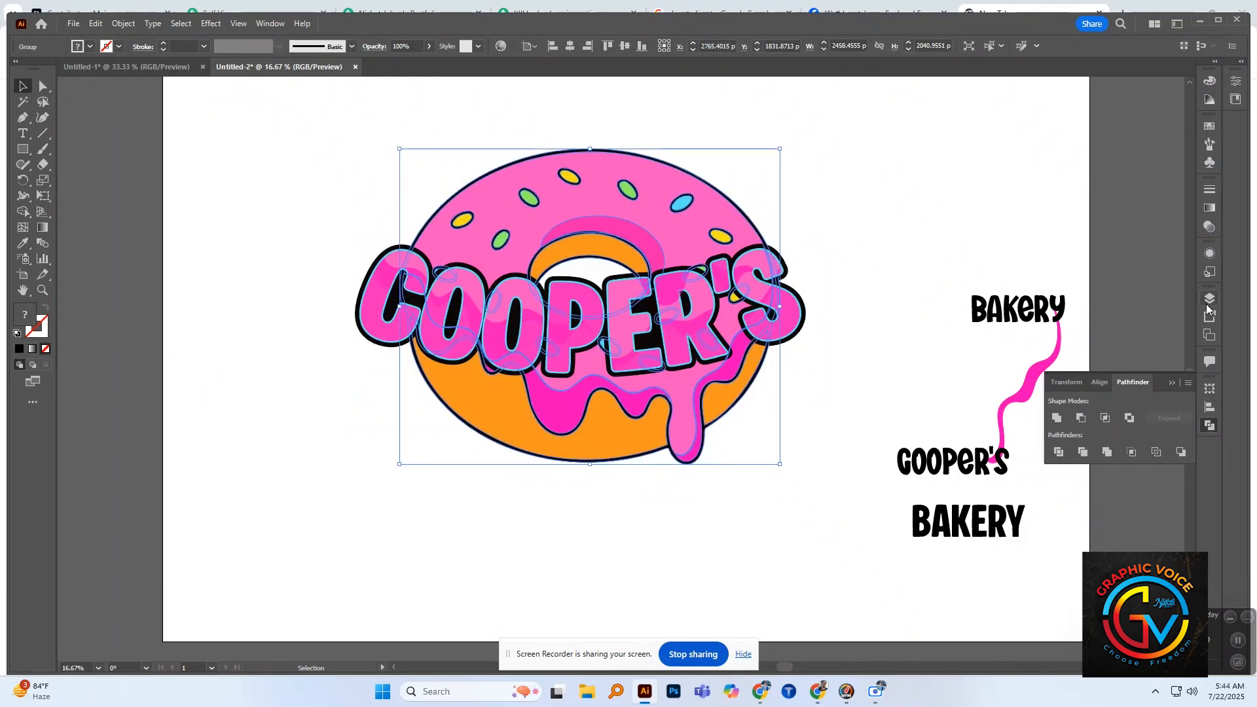
pyautogui.click(1209, 253)
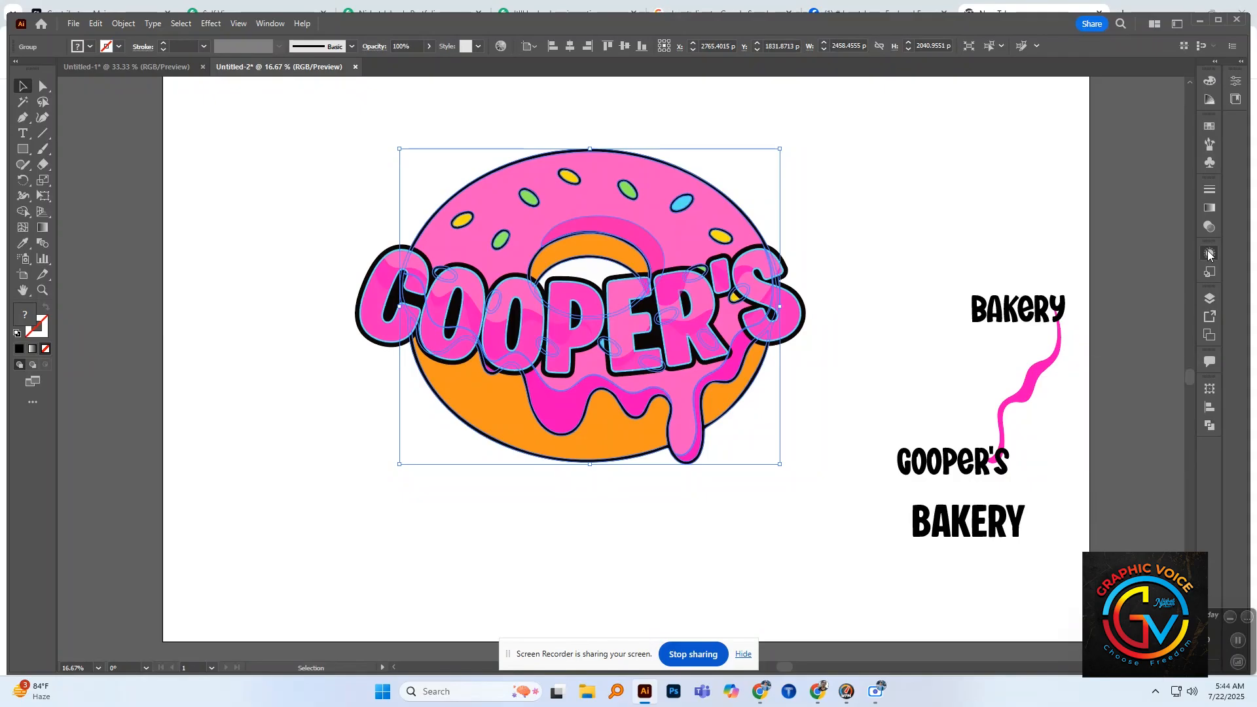
pyautogui.click(1205, 229)
pyautogui.click(1160, 224)
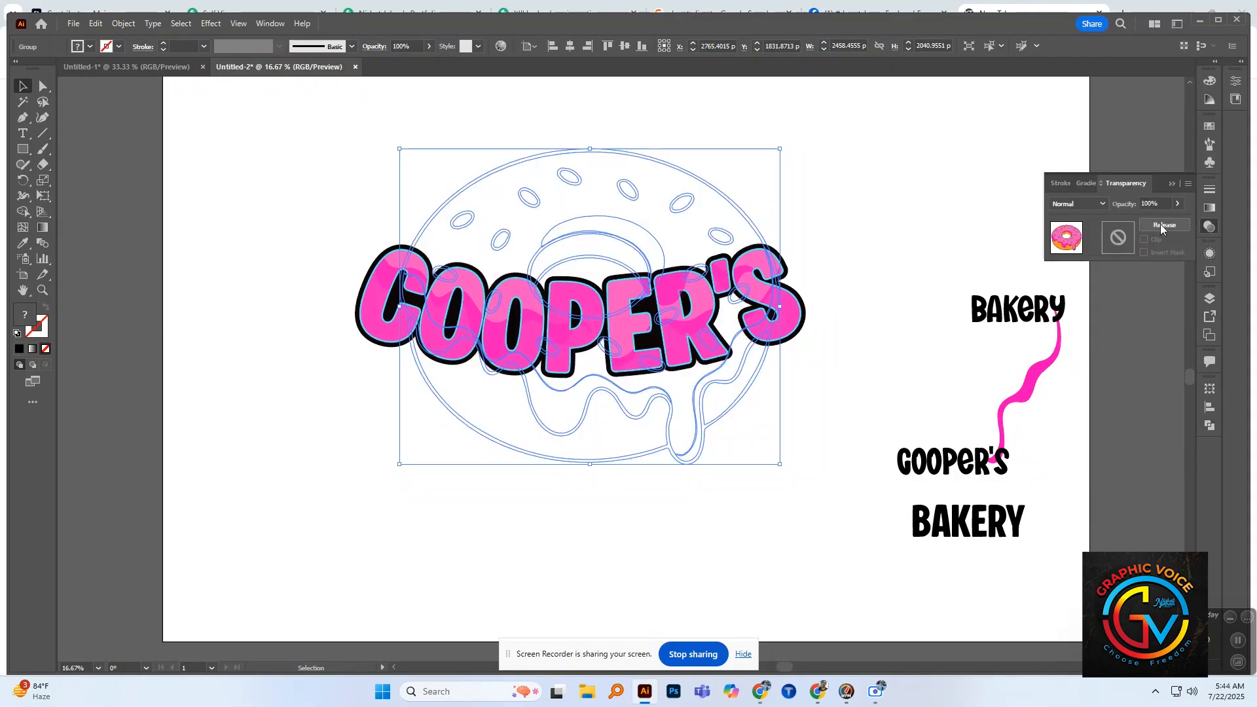
pyautogui.click(1145, 239)
# Step: Paste the black "COOPER'S" silhouette in place into the donut's opacity mask and return to editing the artwork
pyautogui.click(1119, 248)
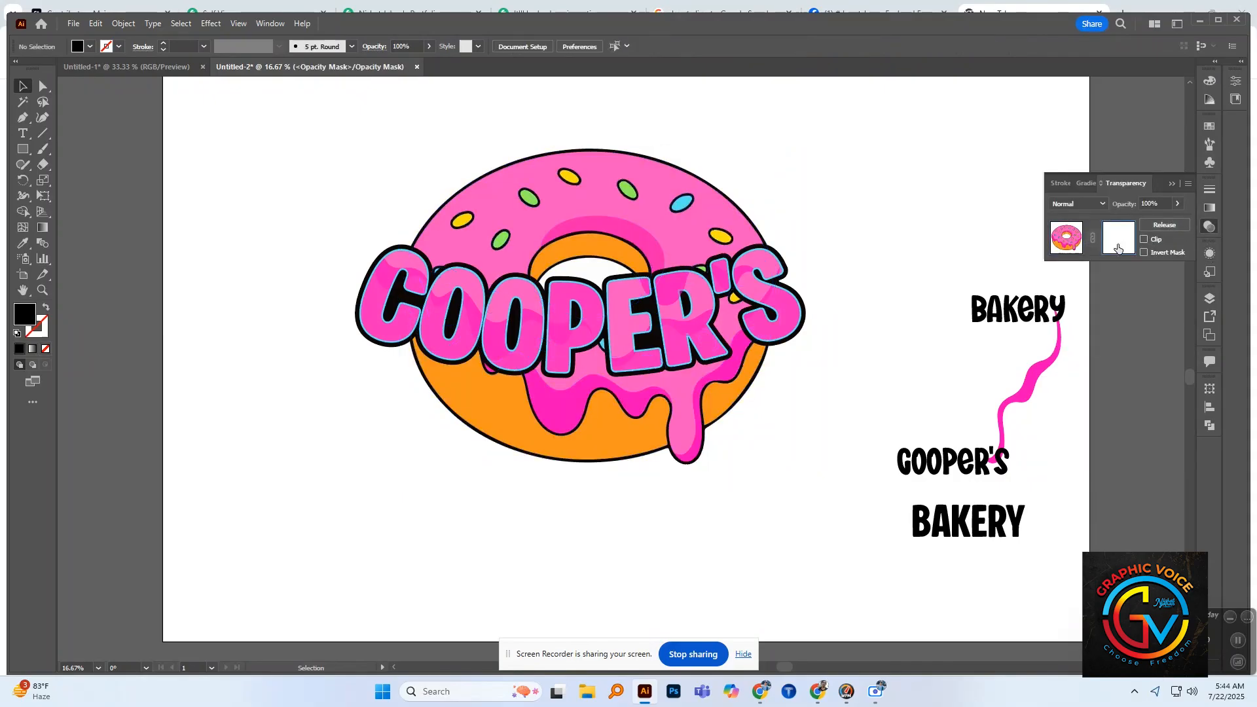
pyautogui.hotkey('ctrl', 'f')
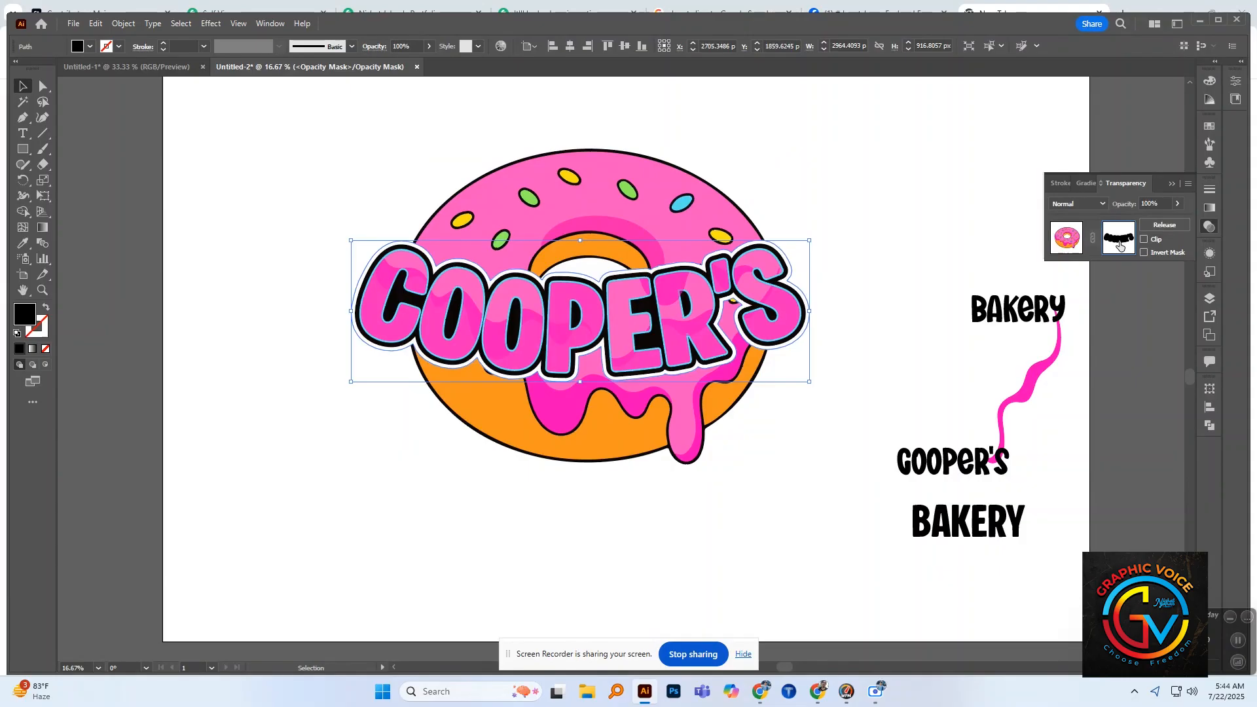
pyautogui.click(1070, 245)
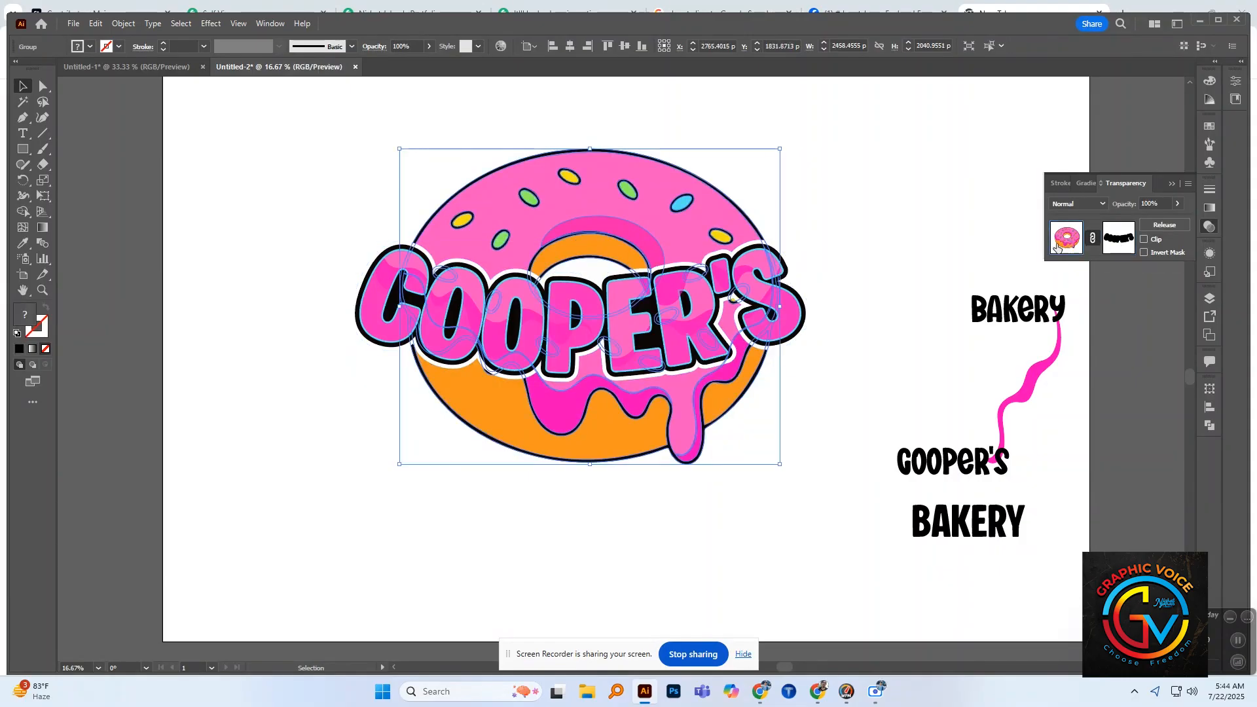
pyautogui.click(860, 299)
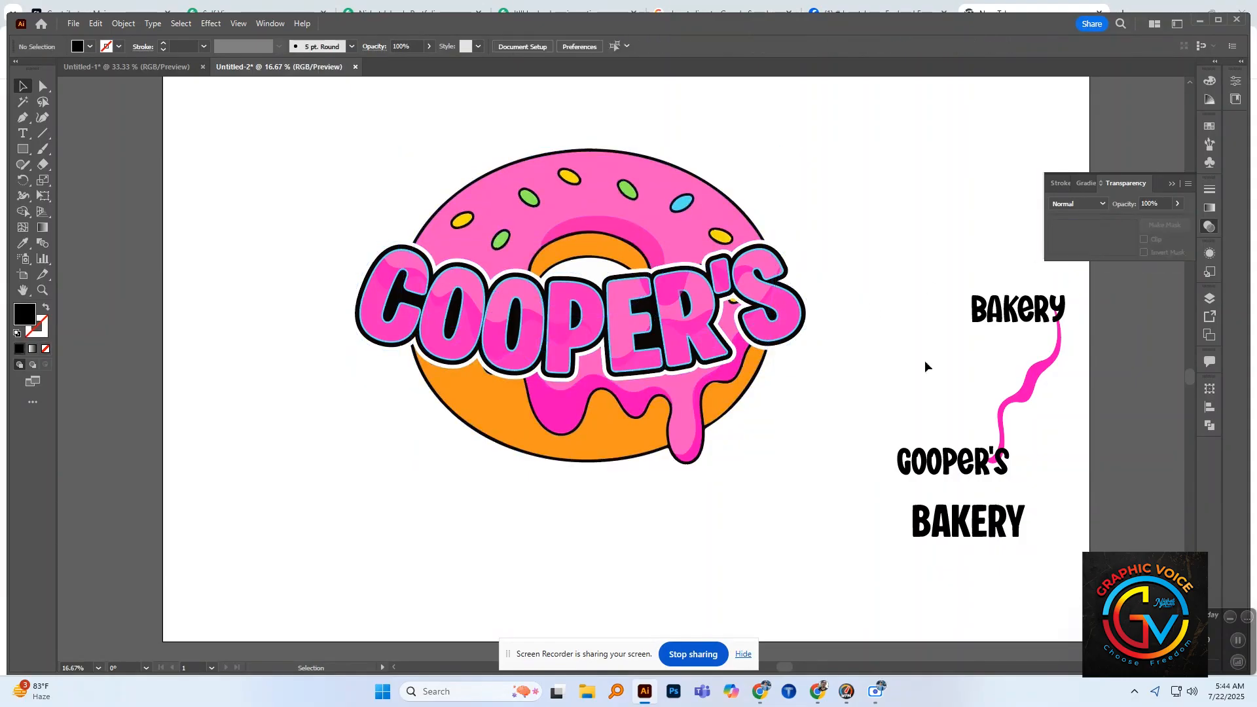
# Step: Move the playful-font "BAKERY" text below the donut, tilt it clockwise and enlarge it to about 660 pt
pyautogui.moveTo(969, 330); pyautogui.dragTo(459, 518)
pyautogui.moveTo(590, 516); pyautogui.dragTo(634, 528)
pyautogui.moveTo(638, 449); pyautogui.dragTo(650, 473)
pyautogui.moveTo(585, 524); pyautogui.dragTo(596, 524)
pyautogui.moveTo(637, 560); pyautogui.dragTo(616, 521)
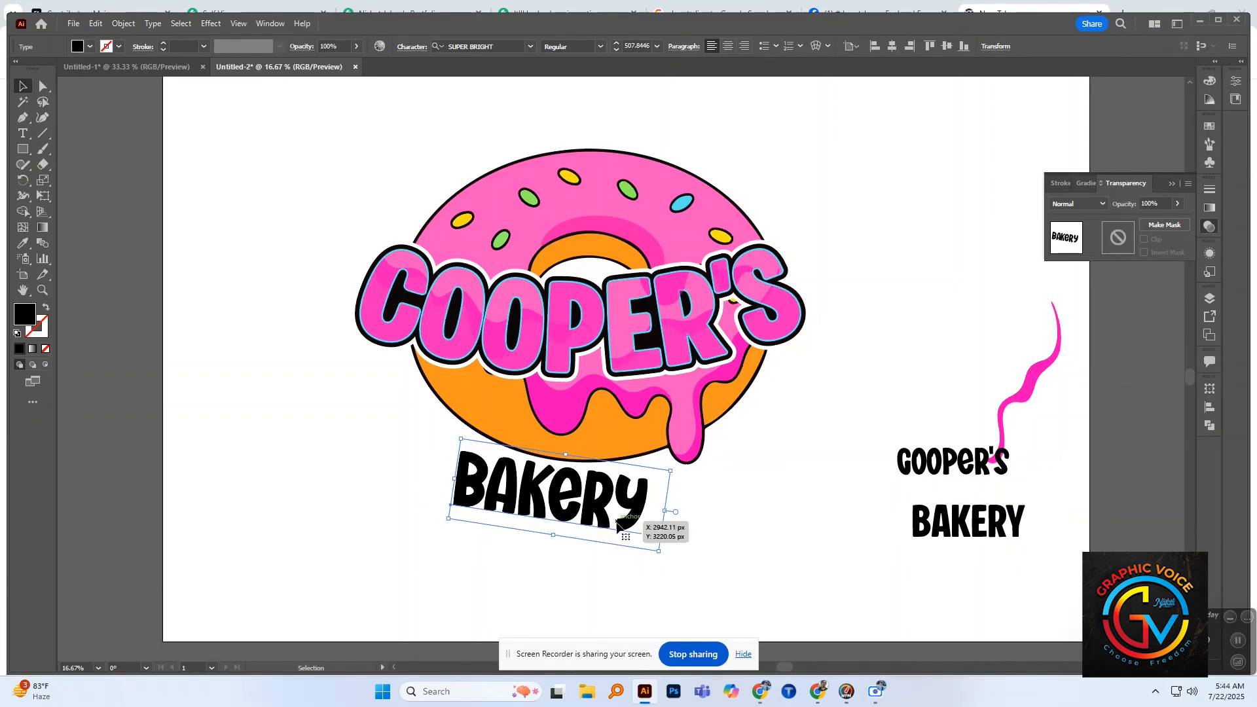
pyautogui.moveTo(659, 553); pyautogui.dragTo(719, 570)
pyautogui.moveTo(617, 520); pyautogui.dragTo(616, 528)
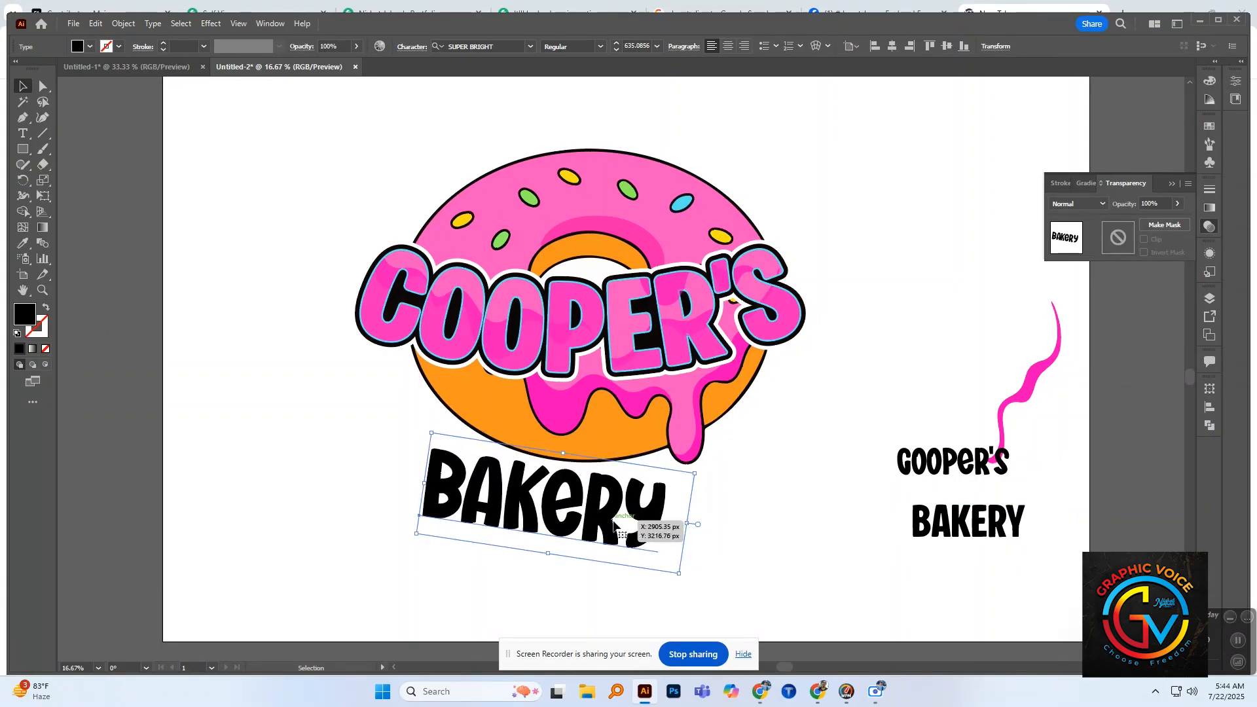
pyautogui.moveTo(696, 581); pyautogui.dragTo(713, 553)
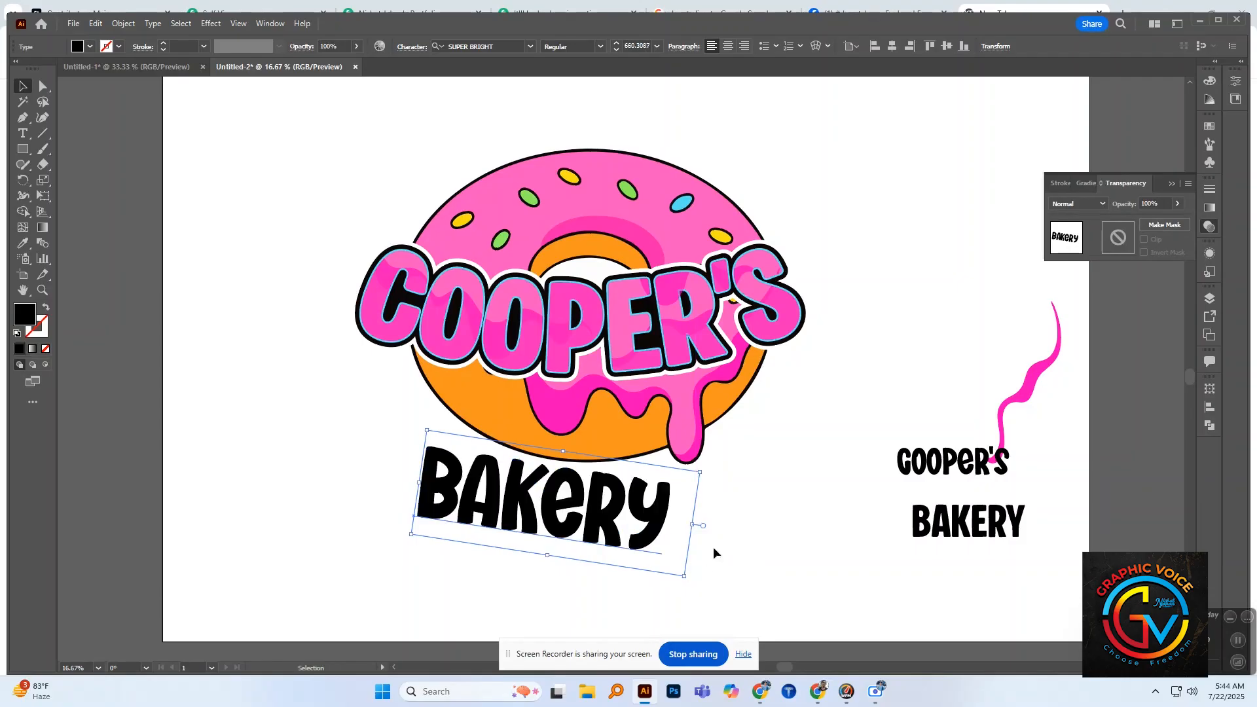
# Step: Warp the large "BAKERY" text with a horizontal Arc of -25% bend and nudge it up toward the donut's lower edge
pyautogui.click(211, 23)
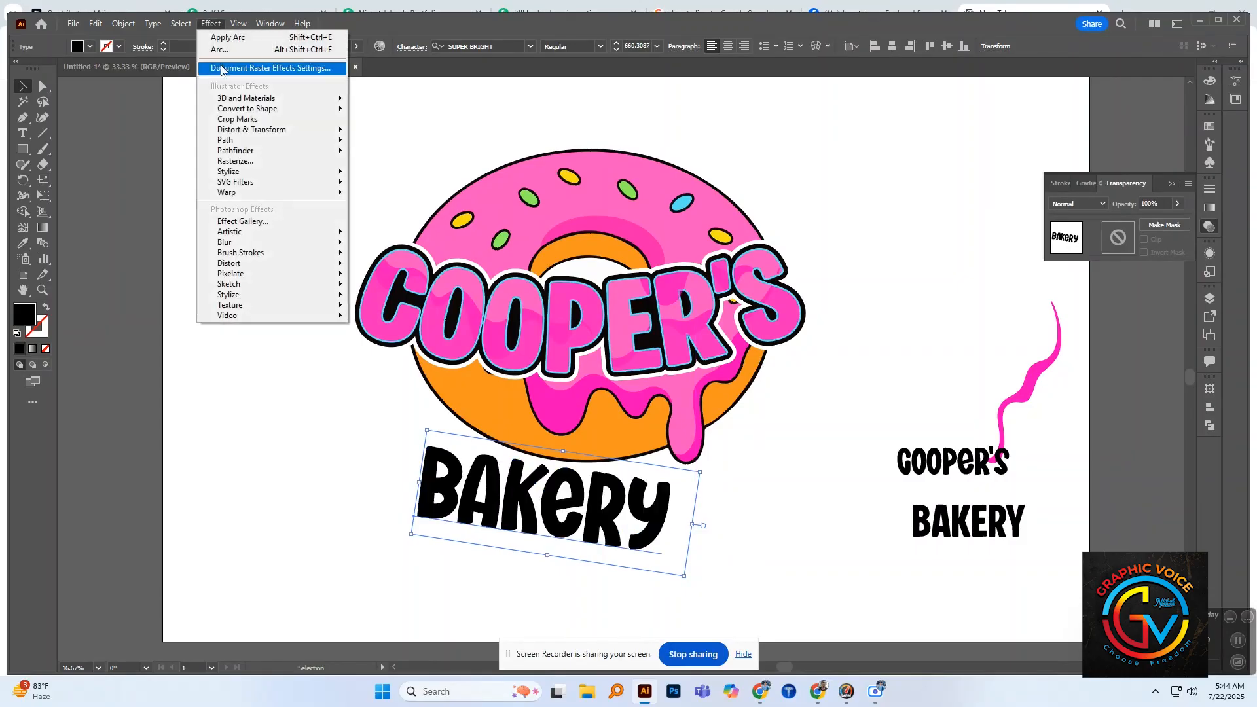
pyautogui.moveTo(243, 197)
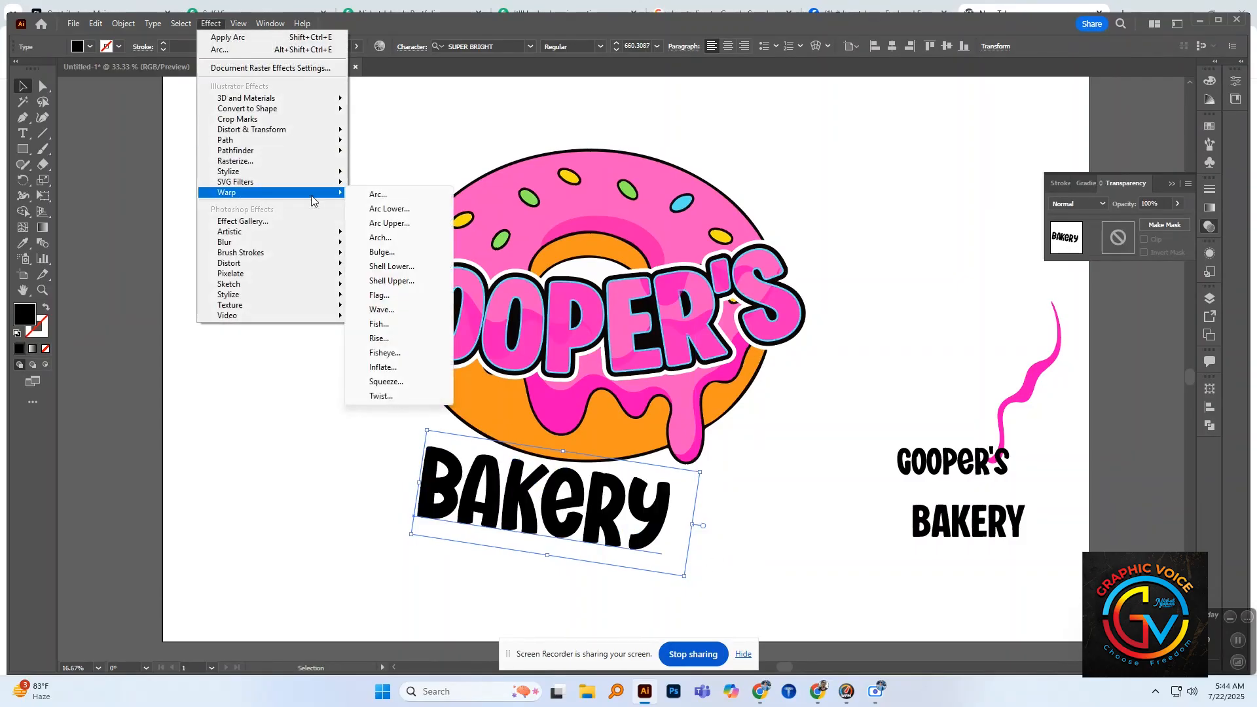
pyautogui.click(378, 195)
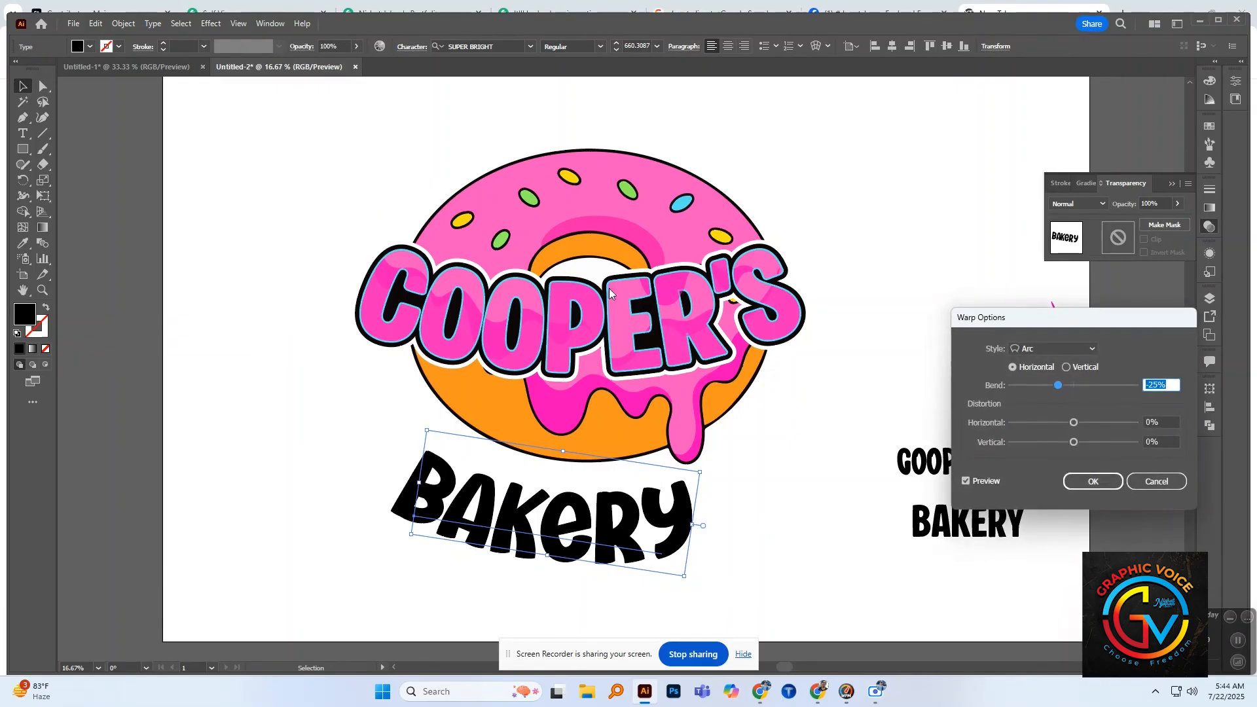
pyautogui.click(1093, 481)
pyautogui.moveTo(662, 531); pyautogui.dragTo(652, 494)
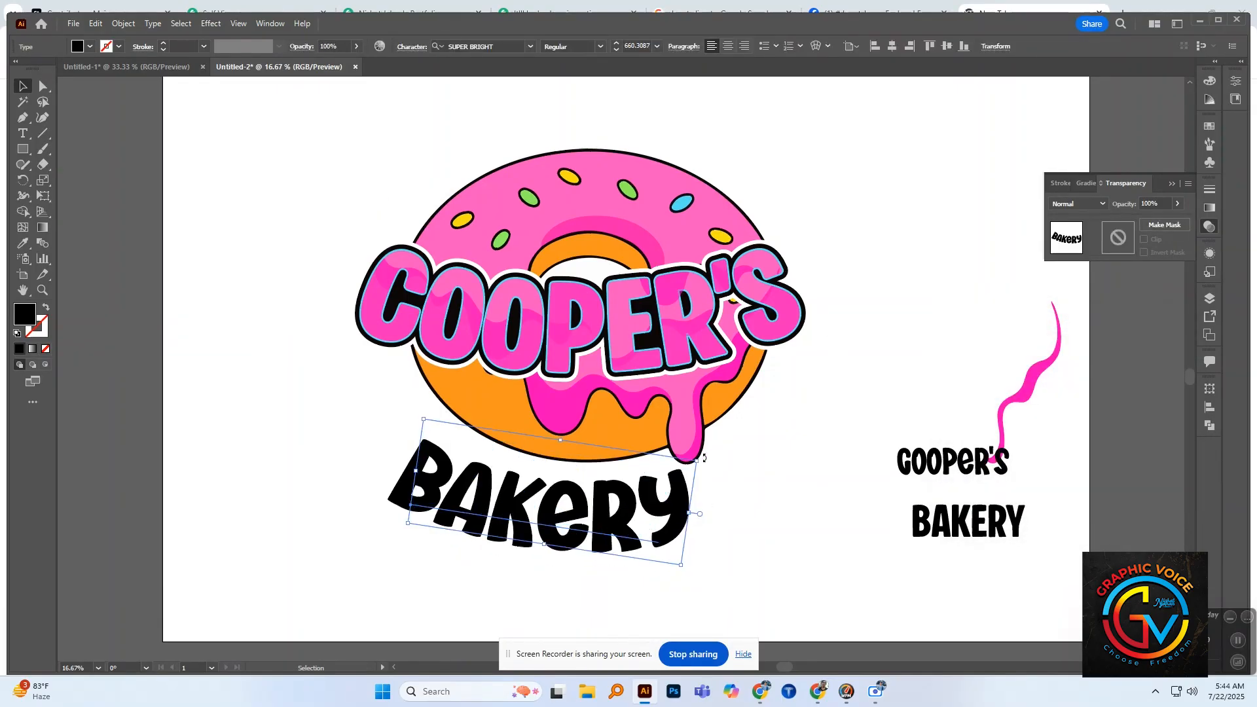
pyautogui.moveTo(704, 459); pyautogui.dragTo(704, 464)
pyautogui.click(710, 467)
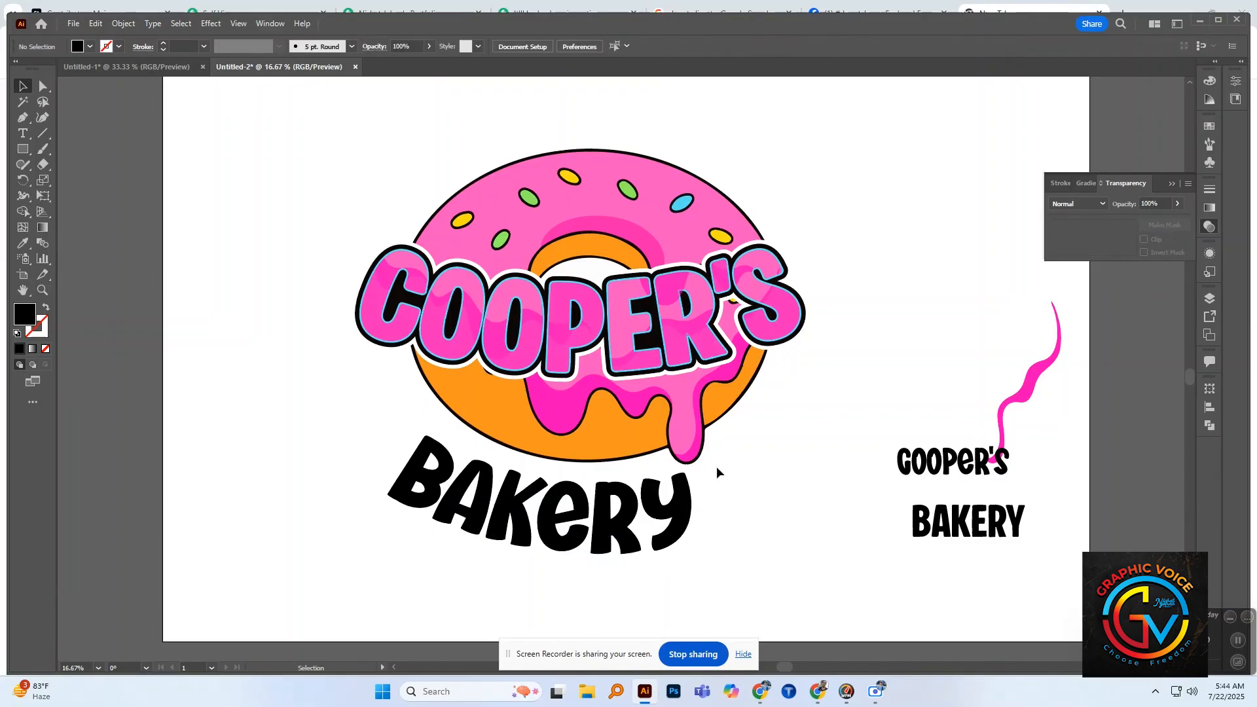
# Step: Expand the appearance of the arc-warped "BAKERY" text into shapes
pyautogui.click(652, 501)
pyautogui.click(123, 24)
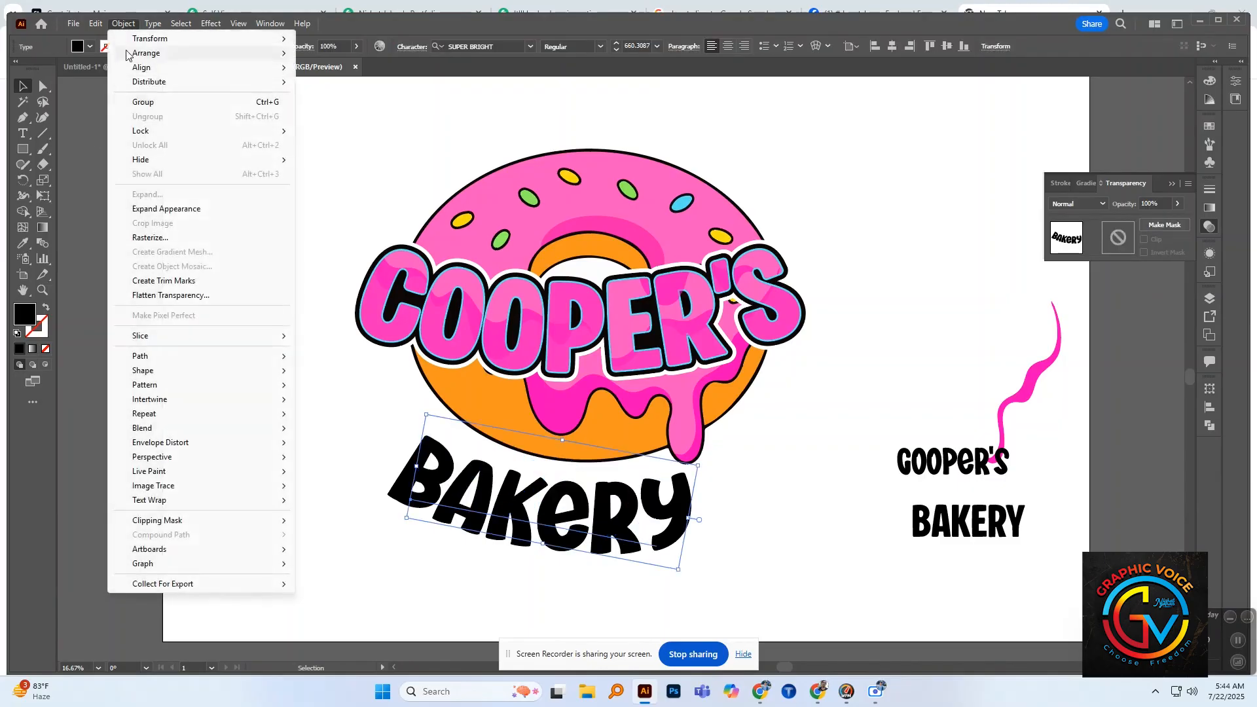
pyautogui.click(171, 214)
# Step: Rotate the expanded "BAKERY" lettering slightly clockwise, fit it under the donut's lower curve and shrink it to about 1671 px wide
pyautogui.moveTo(558, 509); pyautogui.dragTo(555, 496)
pyautogui.moveTo(687, 421); pyautogui.dragTo(684, 437)
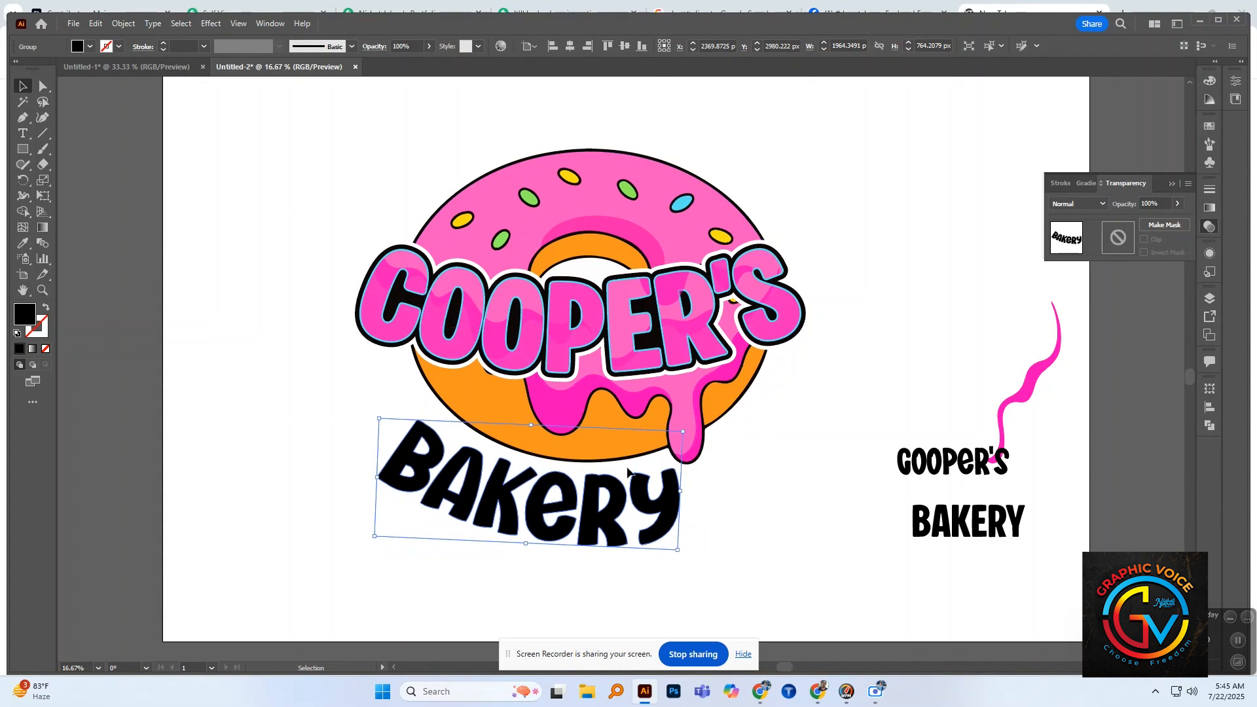
pyautogui.moveTo(540, 508); pyautogui.dragTo(536, 504)
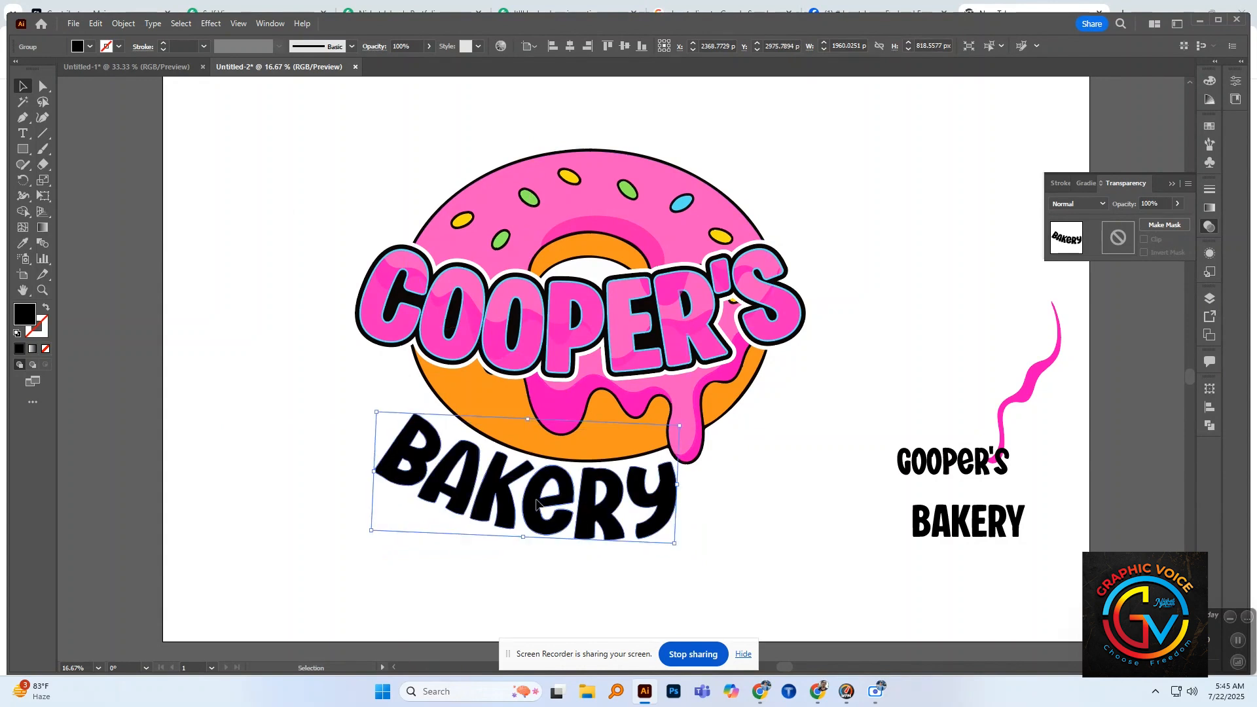
pyautogui.click(716, 535)
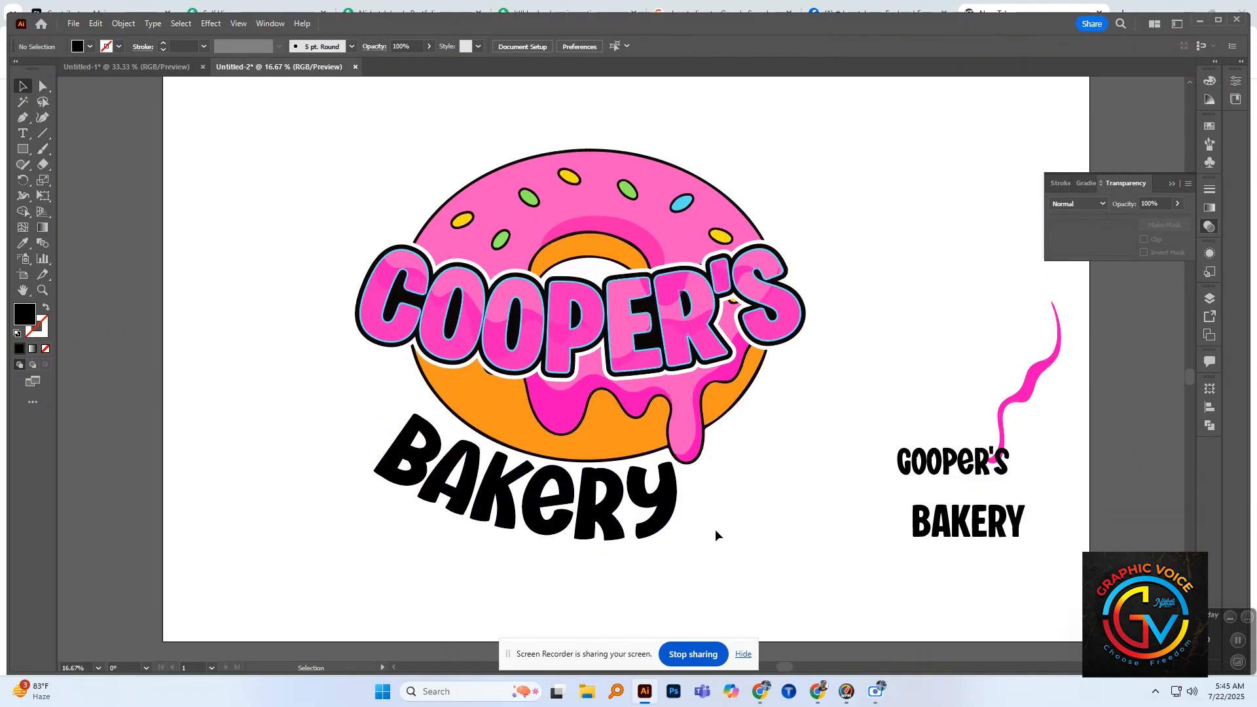
pyautogui.click(660, 536)
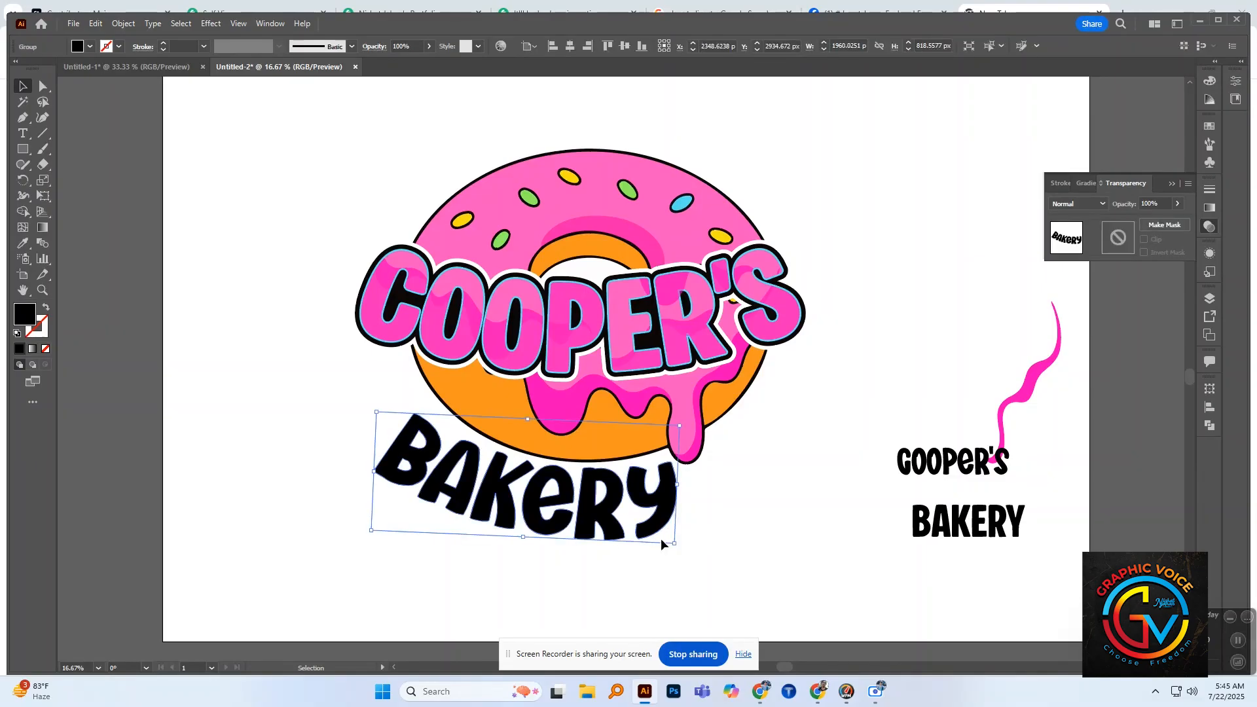
pyautogui.moveTo(674, 543)
pyautogui.mouseDown()
pyautogui.moveTo(641, 498)
pyautogui.moveTo(666, 535)
pyautogui.mouseUp()
pyautogui.click(697, 525)
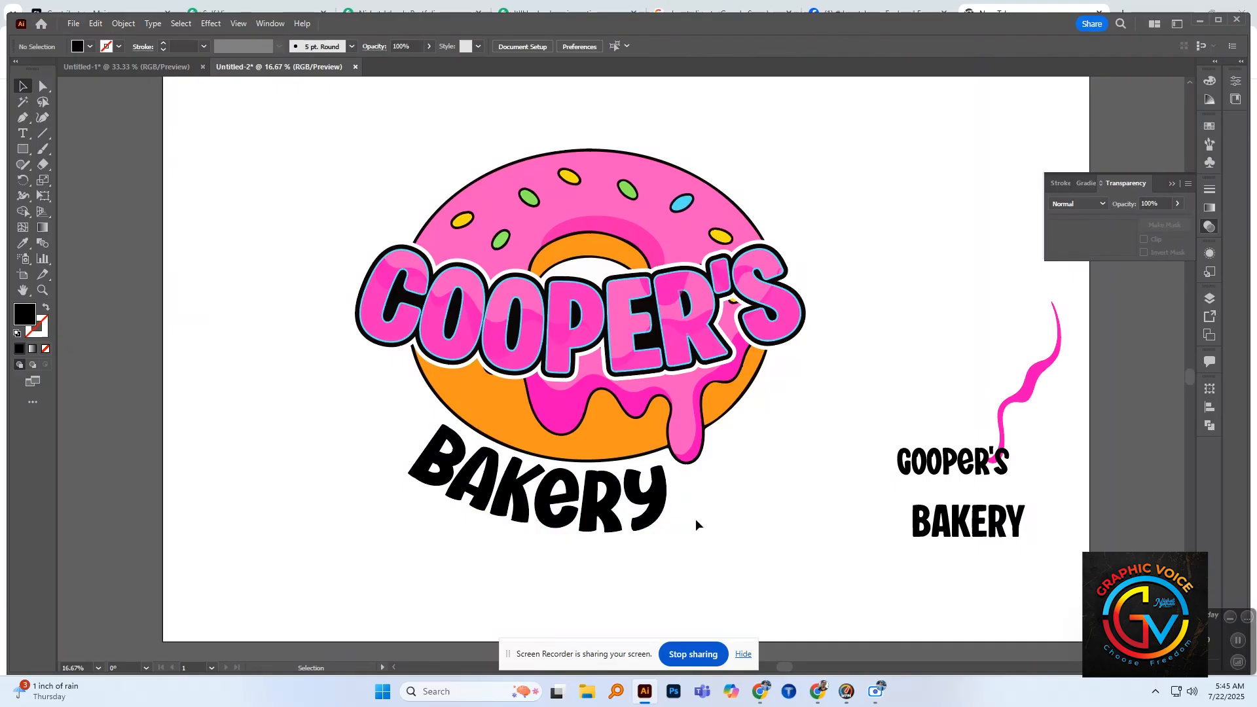
# Step: Fill the curved "BAKERY" lettering with the donut's orange dough color using the Eyedropper
pyautogui.click(641, 503)
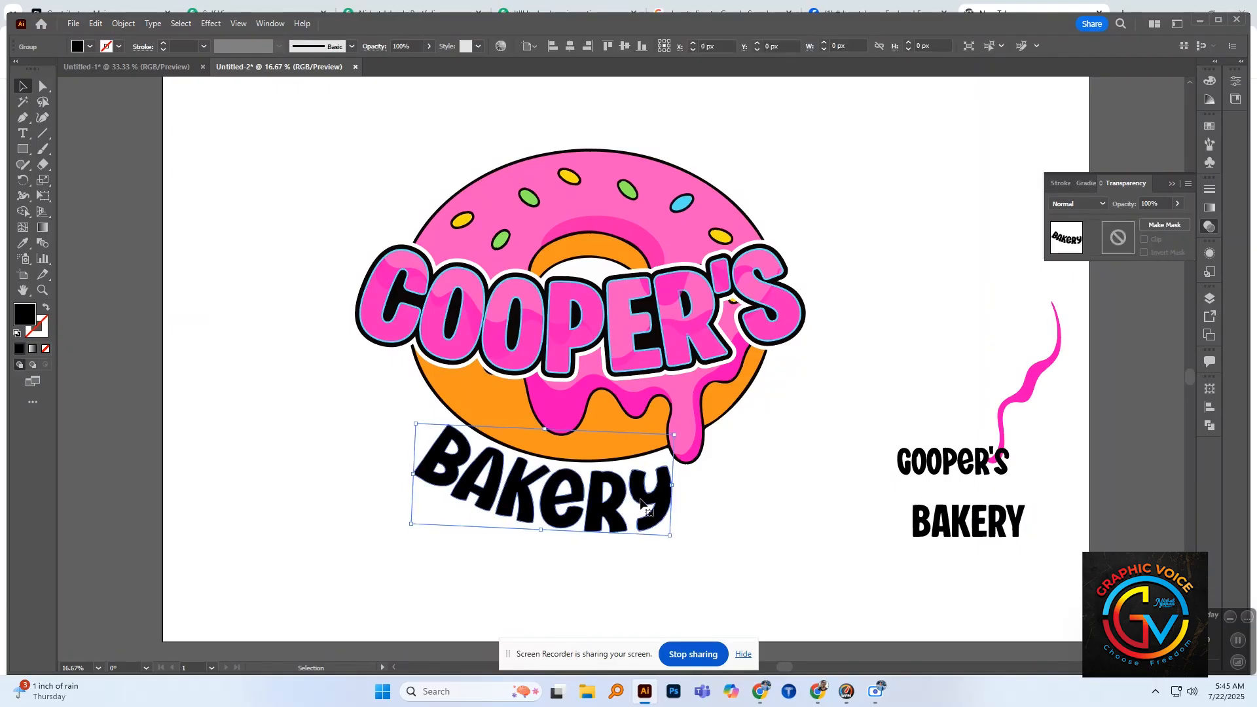
pyautogui.click(729, 498)
pyautogui.click(669, 497)
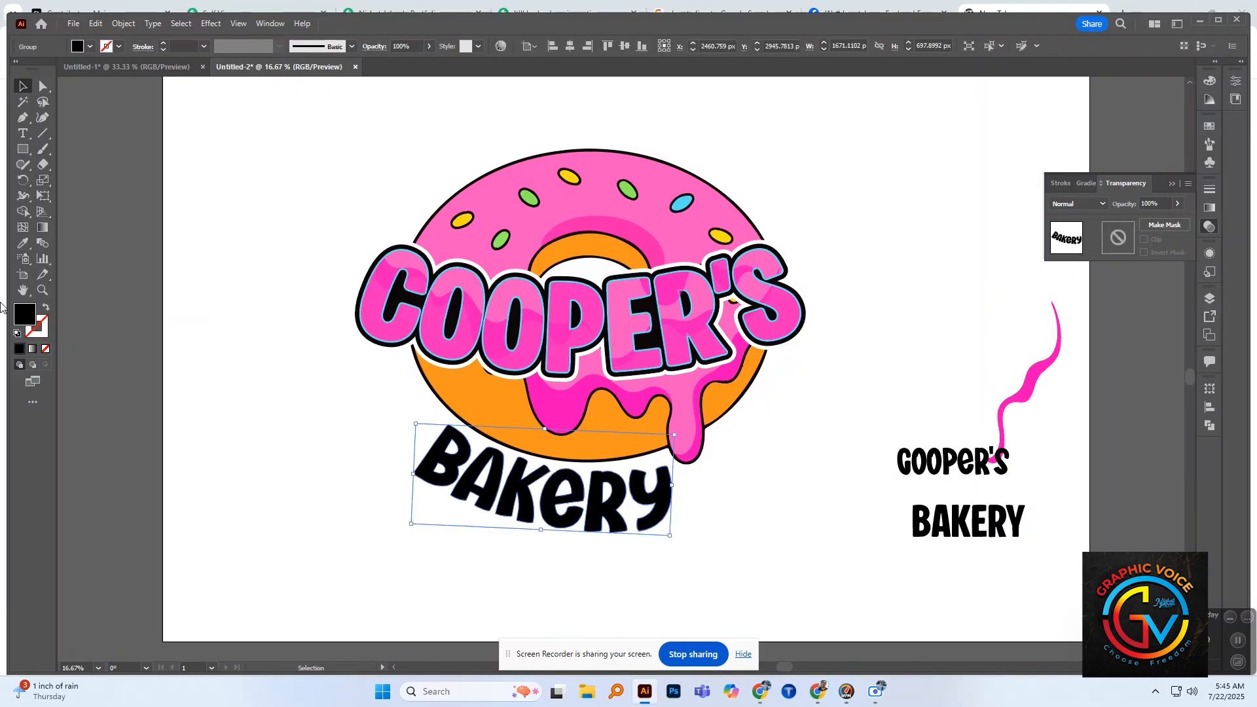
pyautogui.click(22, 242)
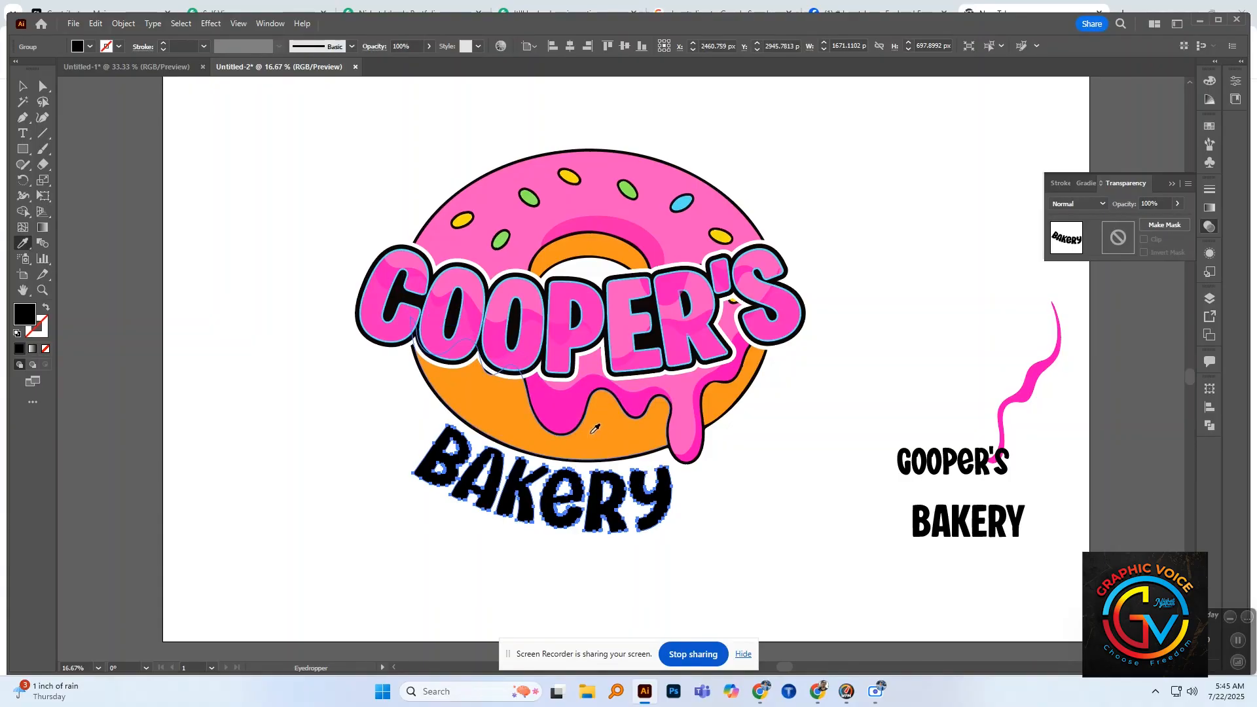
pyautogui.click(493, 392)
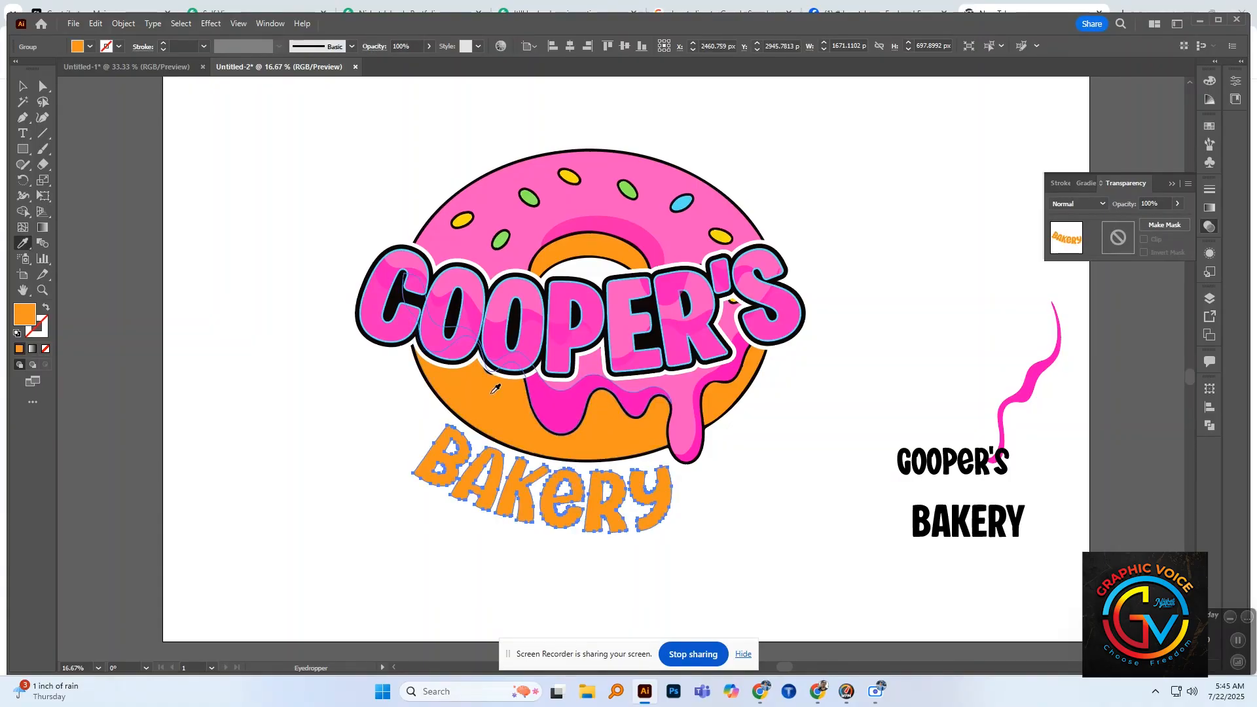
# Step: Apply an Offset Path of 10 px with round joins to the orange "BAKERY" lettering
pyautogui.click(111, 24)
pyautogui.moveTo(196, 355)
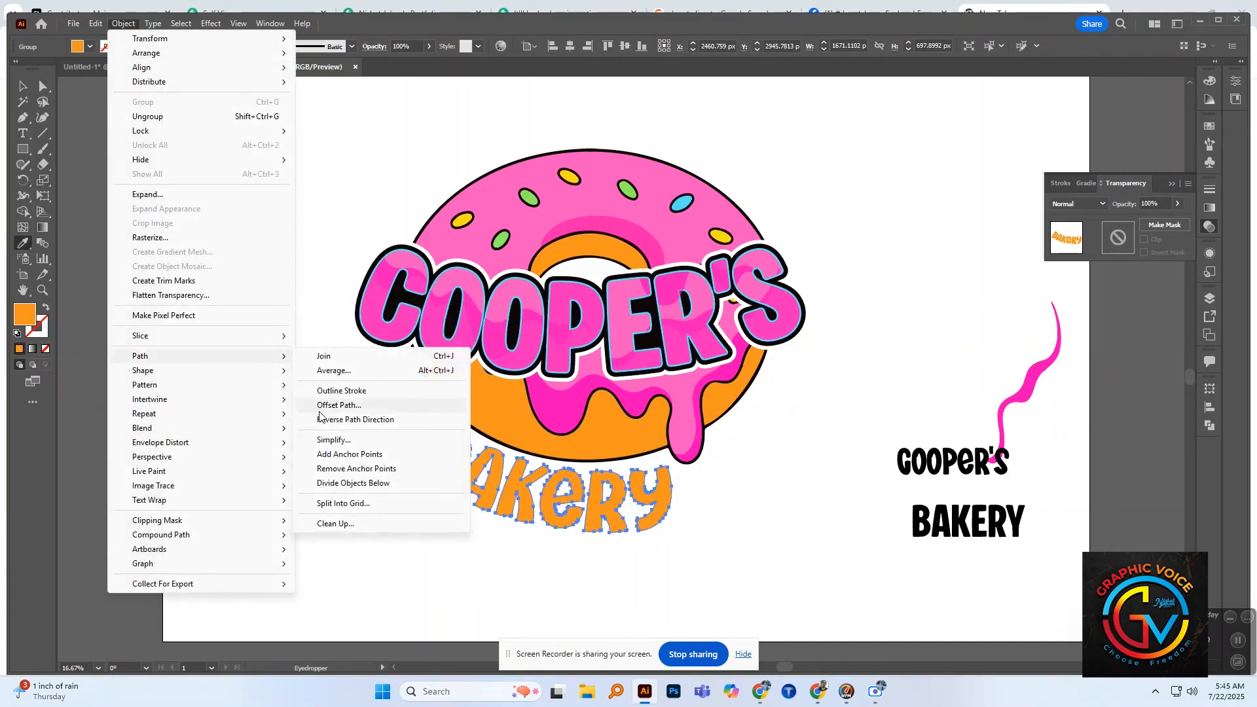
pyautogui.click(322, 406)
pyautogui.write('1')
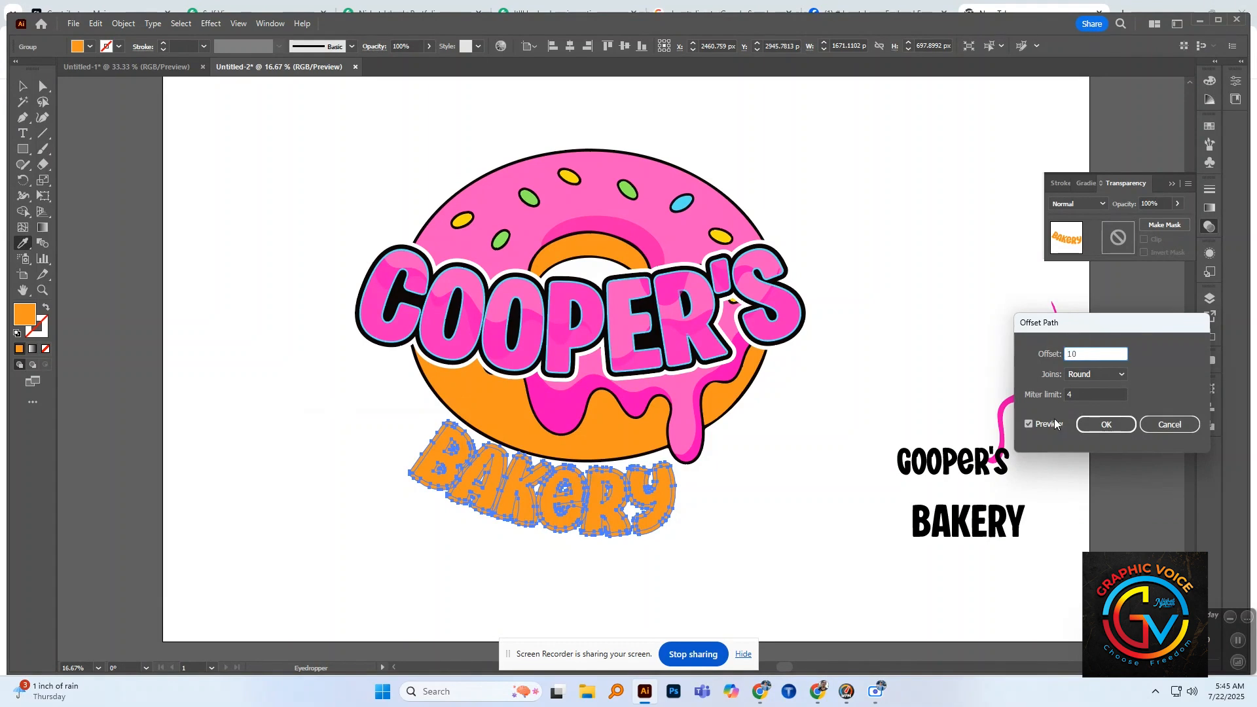
pyautogui.write('0')
pyautogui.press('Tab')
pyautogui.click(1106, 424)
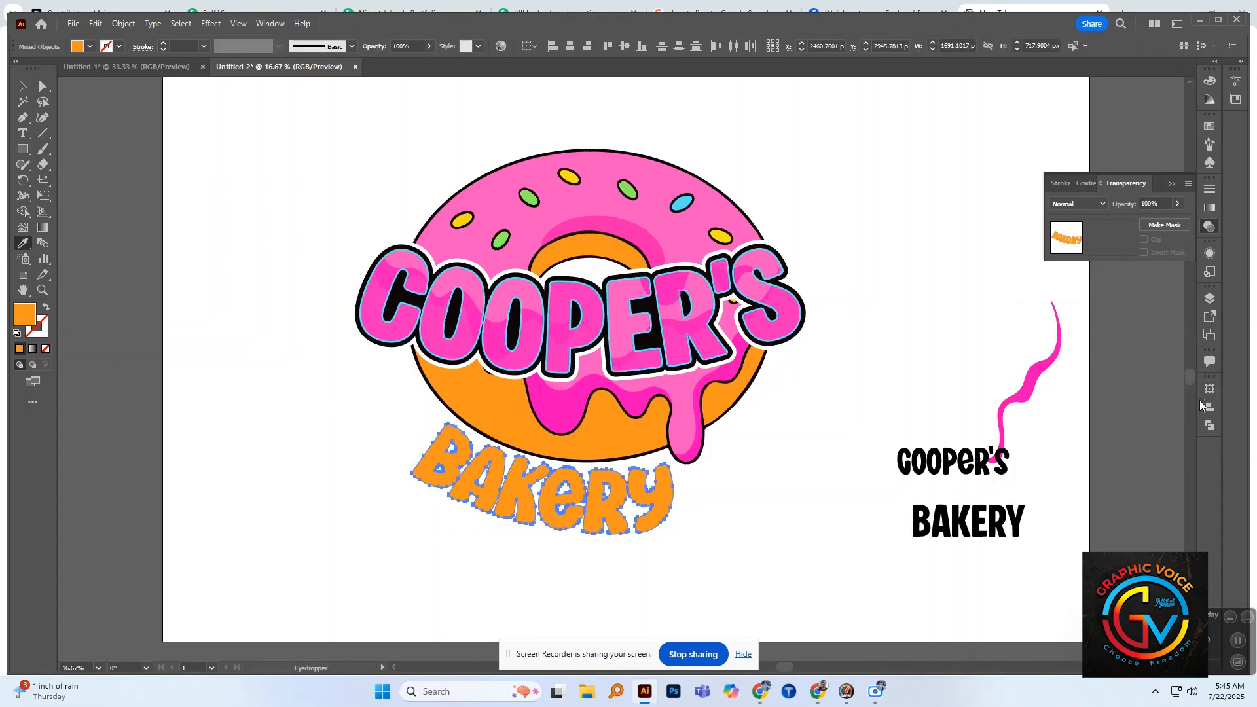
# Step: Try a Pathfinder operation on the offset "BAKERY" shapes and undo it
pyautogui.click(1209, 426)
pyautogui.click(1083, 452)
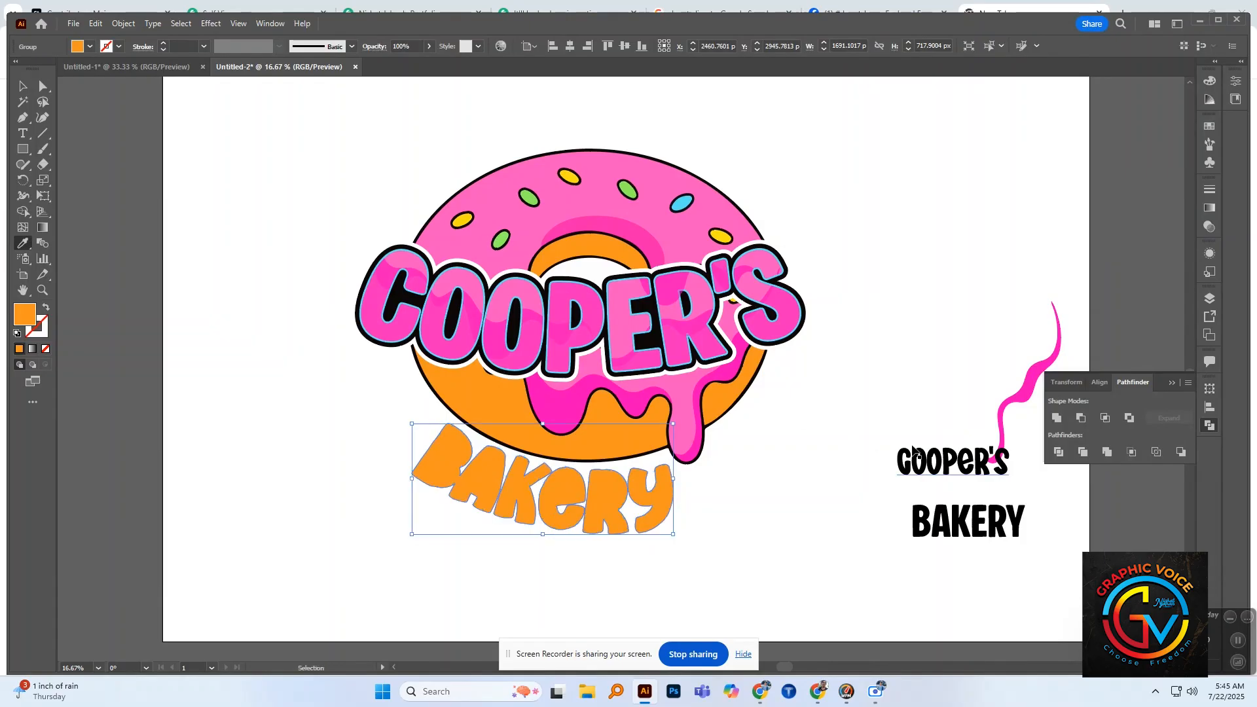
pyautogui.hotkey('ctrl', 'z')
pyautogui.hotkey('ctrl', 'z')
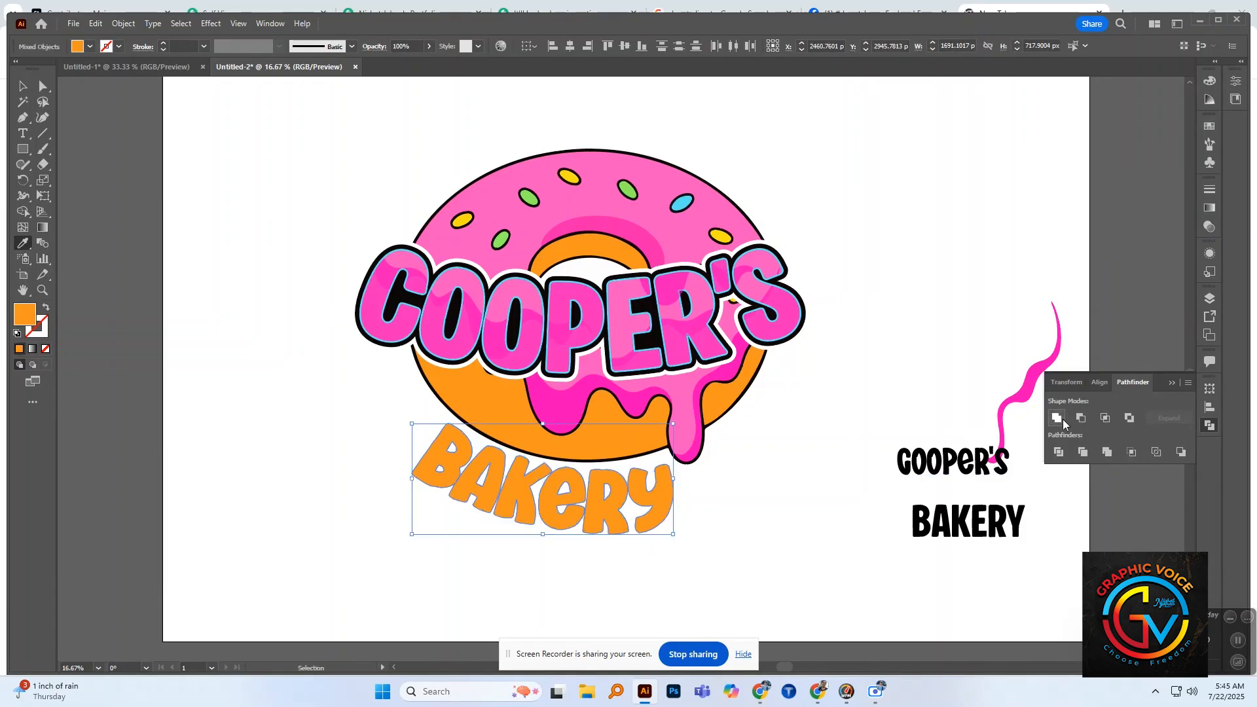
# Step: Unite the offset "BAKERY" shapes and fill them with the black sampled from the "COOPER'S" outline
pyautogui.click(1056, 418)
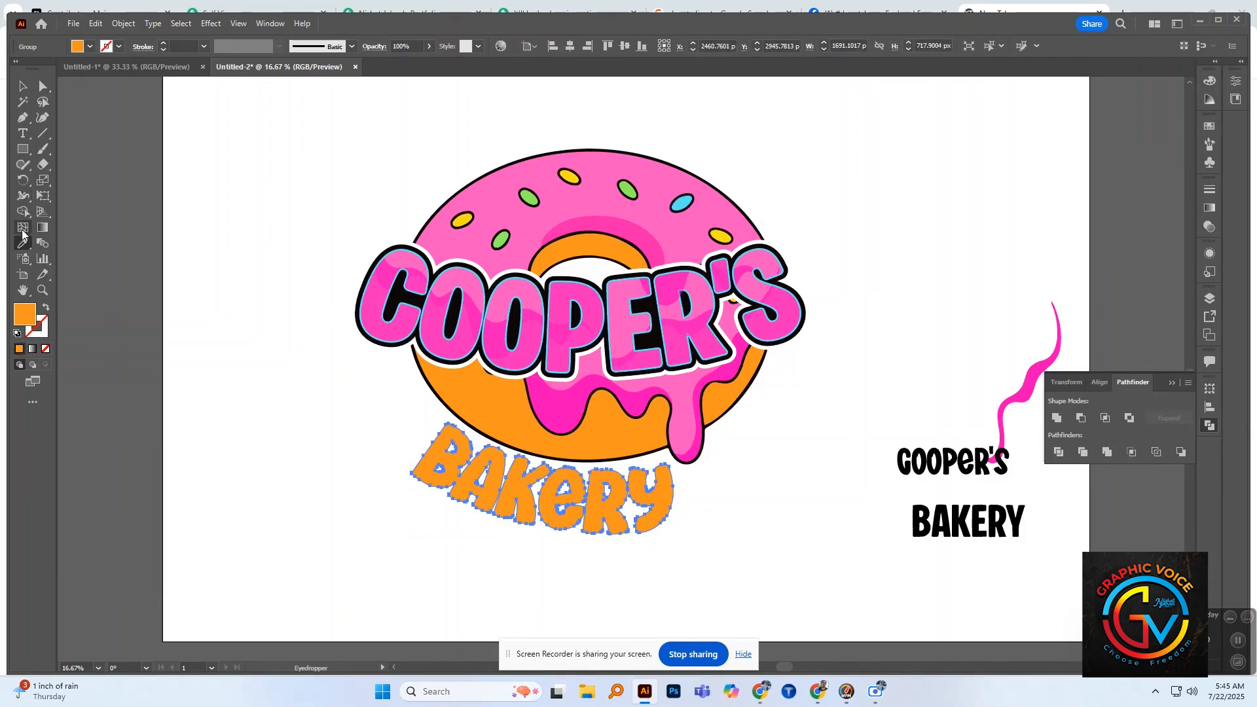
pyautogui.click(422, 246)
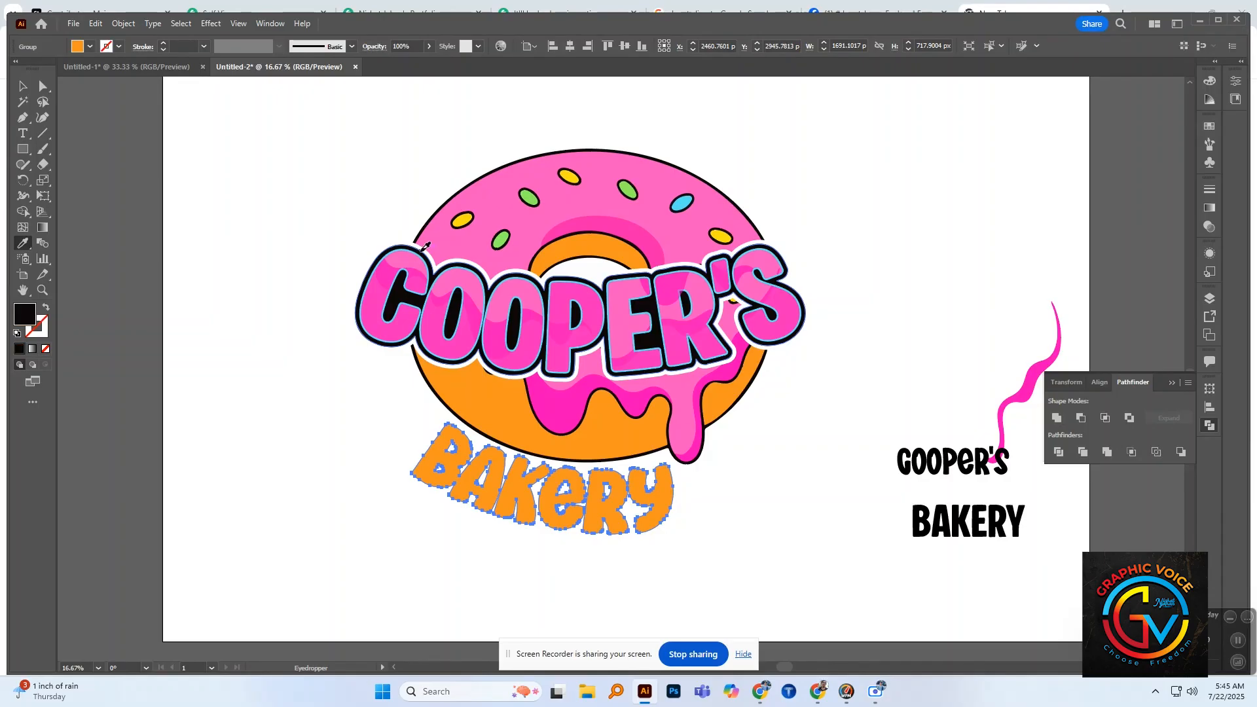
pyautogui.click(23, 86)
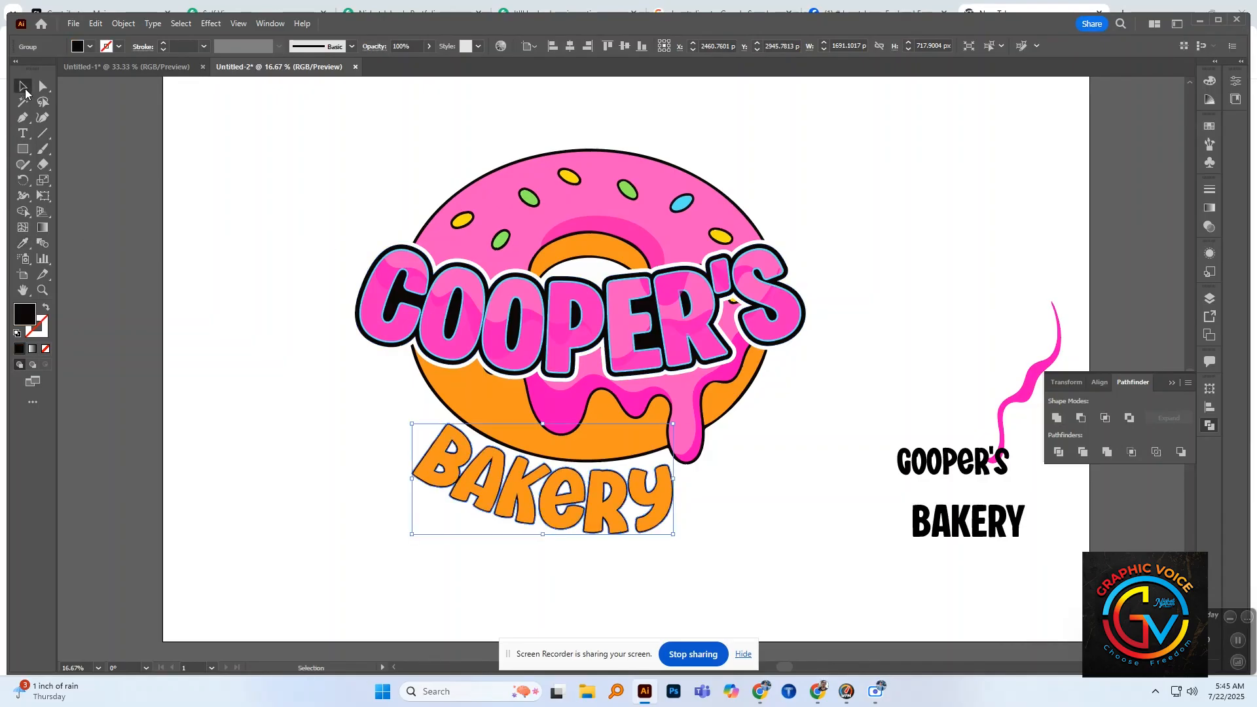
pyautogui.click(273, 332)
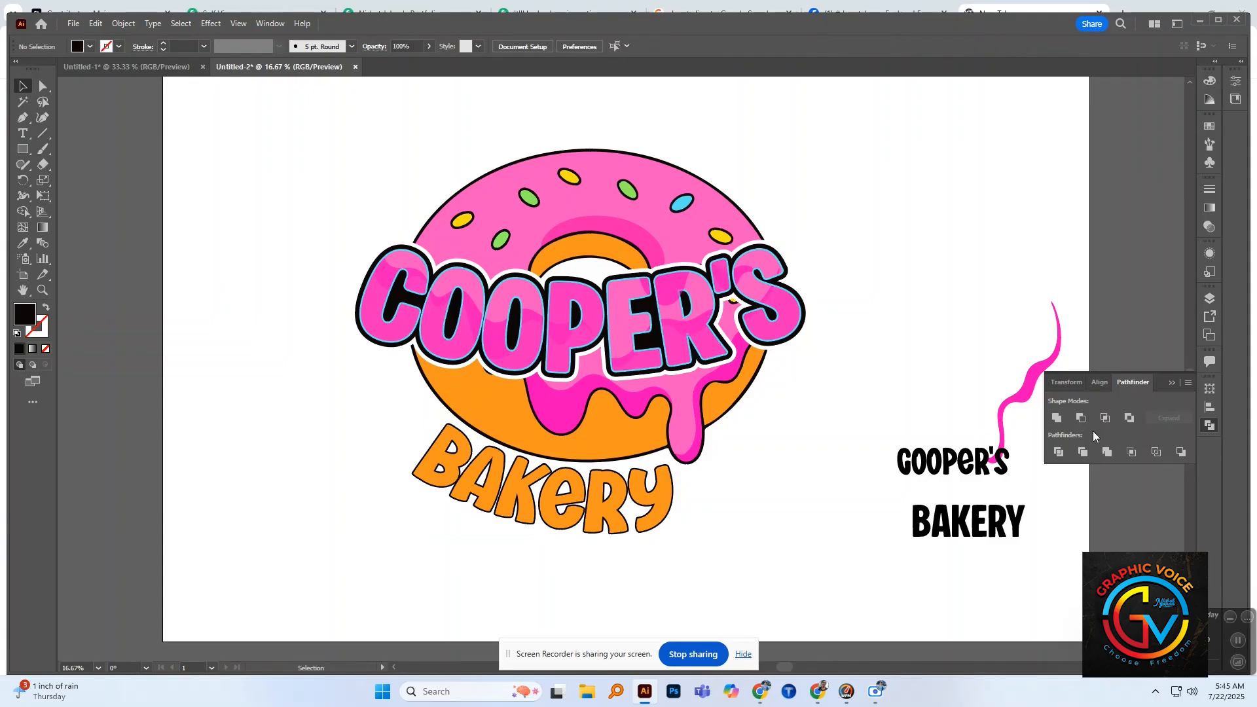
# Step: Duplicate the orange "BAKERY" lettering in place and erase the upper part of the front copy with the Eraser along a wavy line
pyautogui.click(638, 499)
pyautogui.press('a')
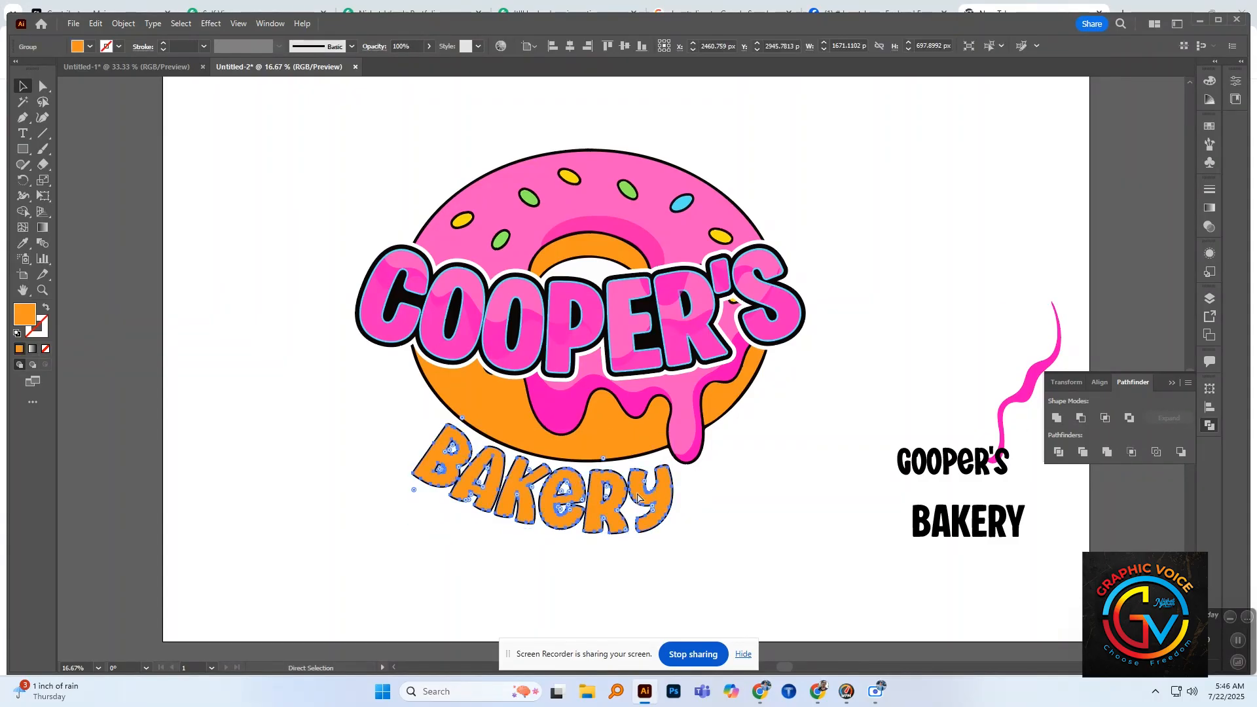
pyautogui.press('v')
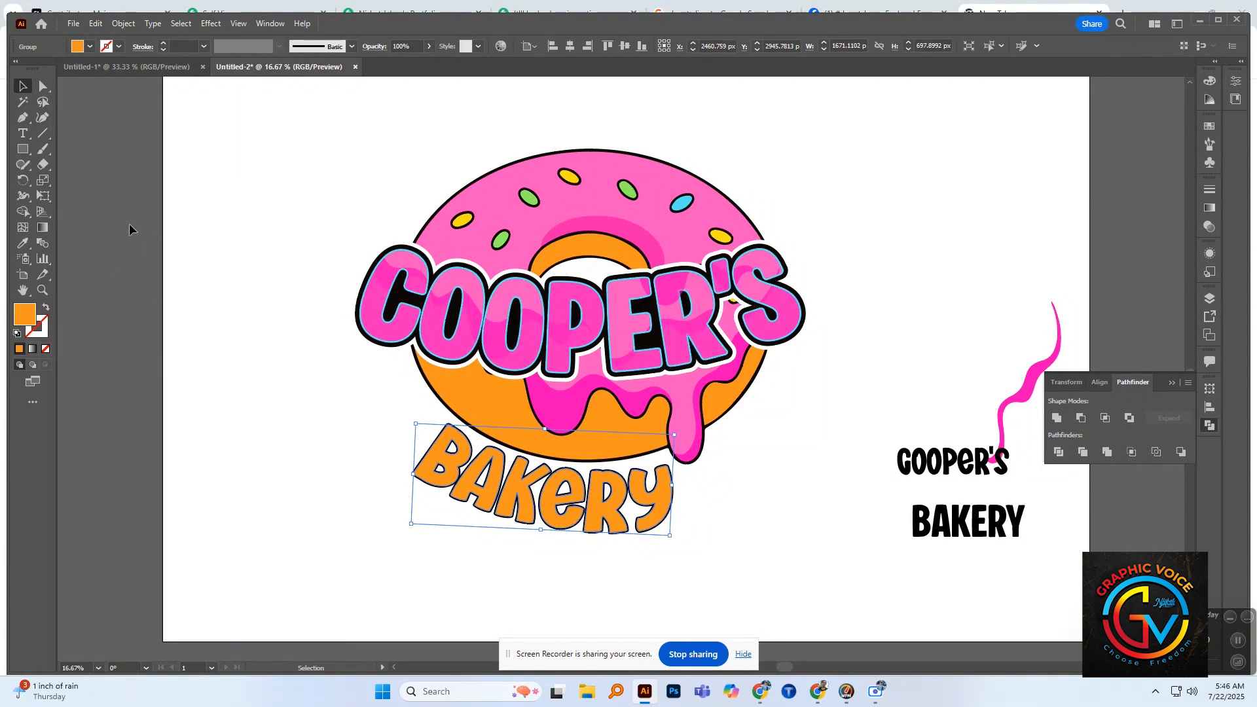
pyautogui.click(42, 164)
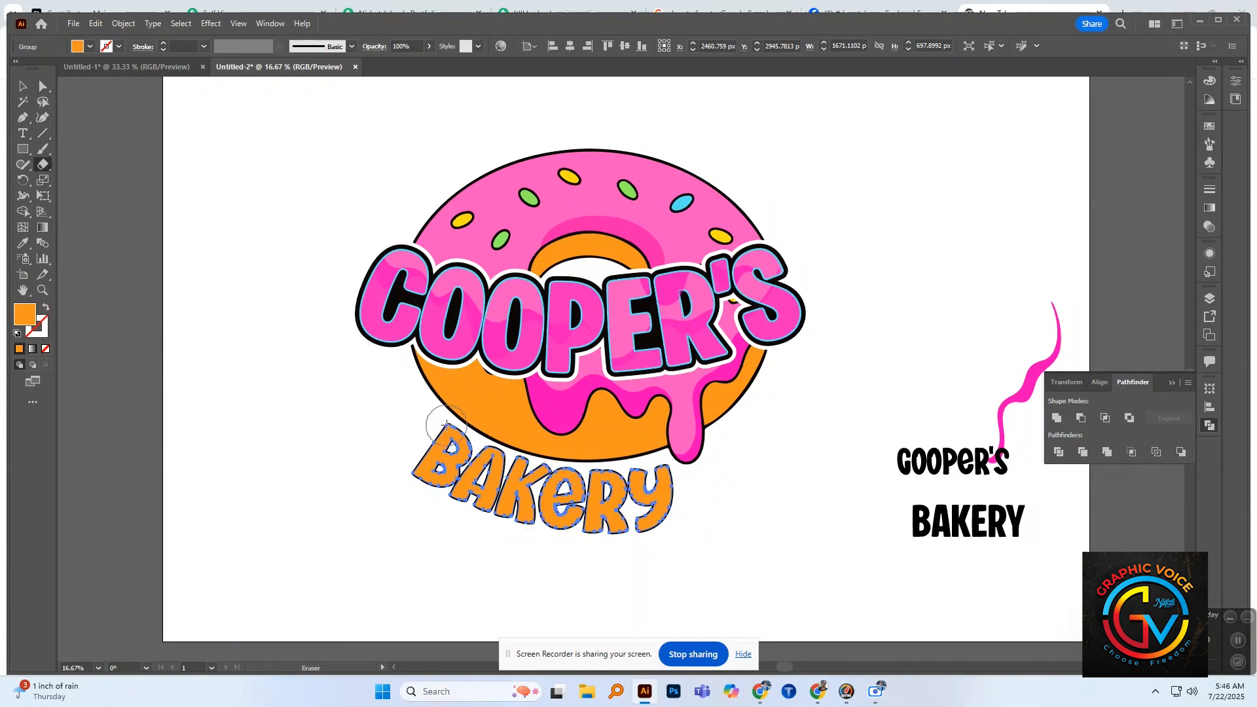
pyautogui.moveTo(446, 425); pyautogui.dragTo(492, 460)
pyautogui.hotkey('ctrl', 'z')
pyautogui.moveTo(443, 421)
pyautogui.mouseDown()
pyautogui.moveTo(493, 432)
pyautogui.moveTo(501, 458)
pyautogui.moveTo(533, 455)
pyautogui.moveTo(558, 476)
pyautogui.moveTo(657, 484)
pyautogui.moveTo(718, 462)
pyautogui.mouseUp()
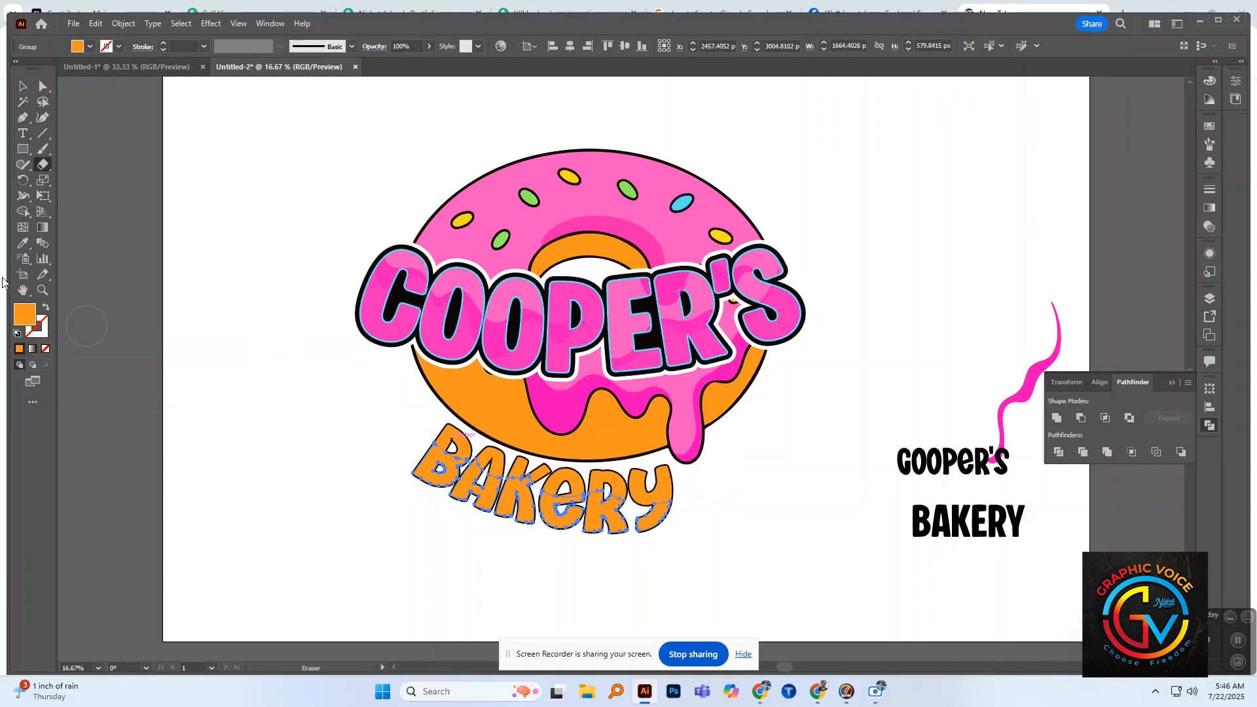
pyautogui.moveTo(442, 432)
pyautogui.mouseDown()
pyautogui.moveTo(547, 472)
pyautogui.moveTo(706, 477)
pyautogui.mouseUp()
# Step: Fill the remaining lower part of the front "BAKERY" copy with red-orange and set its opacity to 38%
pyautogui.click(19, 88)
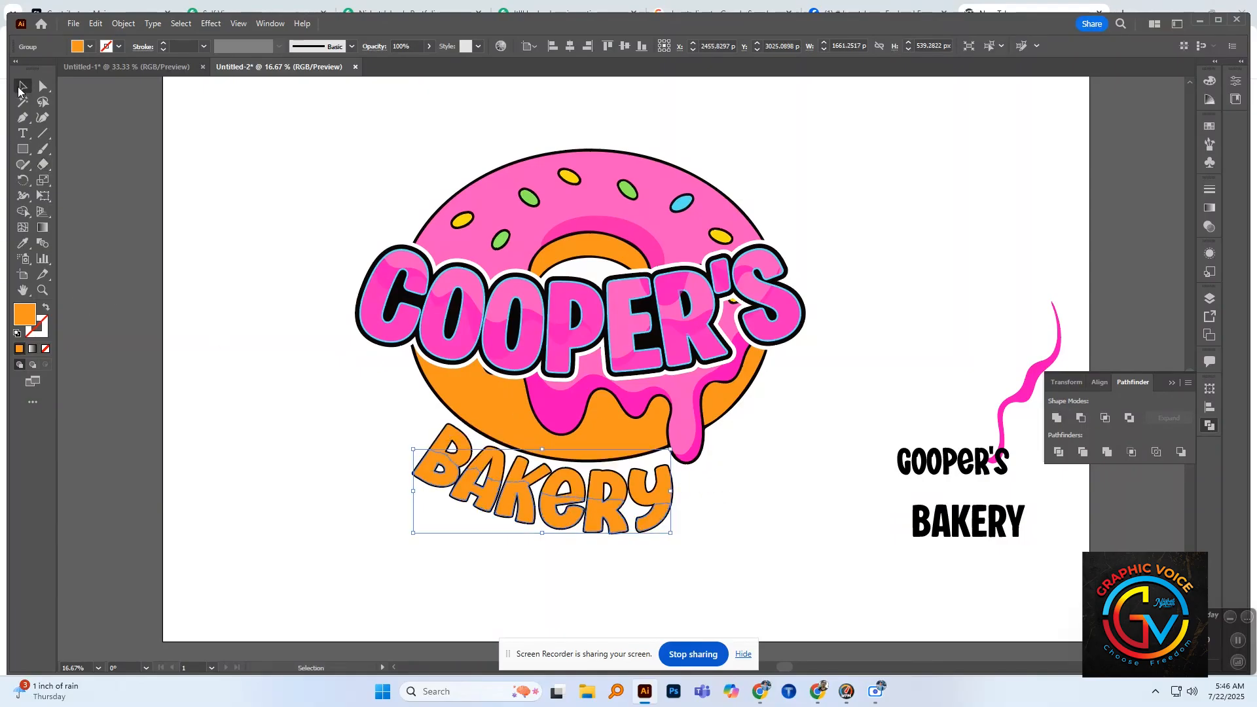
pyautogui.click(89, 46)
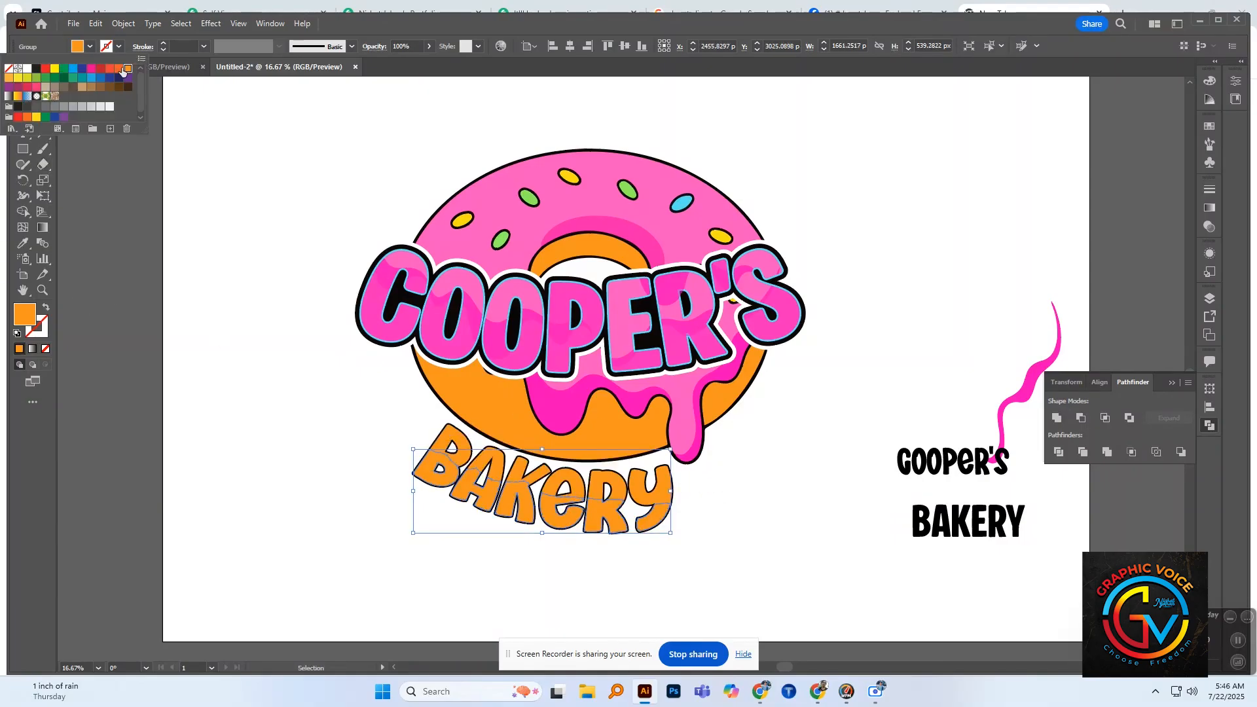
pyautogui.click(117, 69)
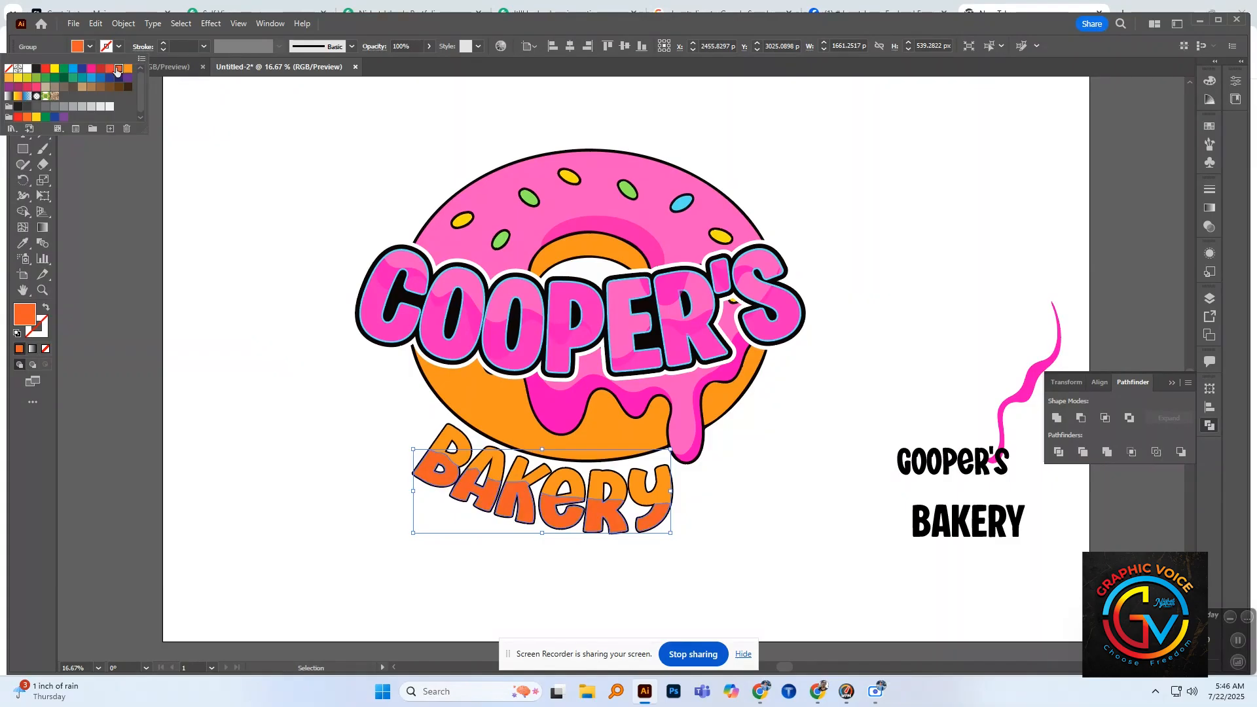
pyautogui.click(111, 69)
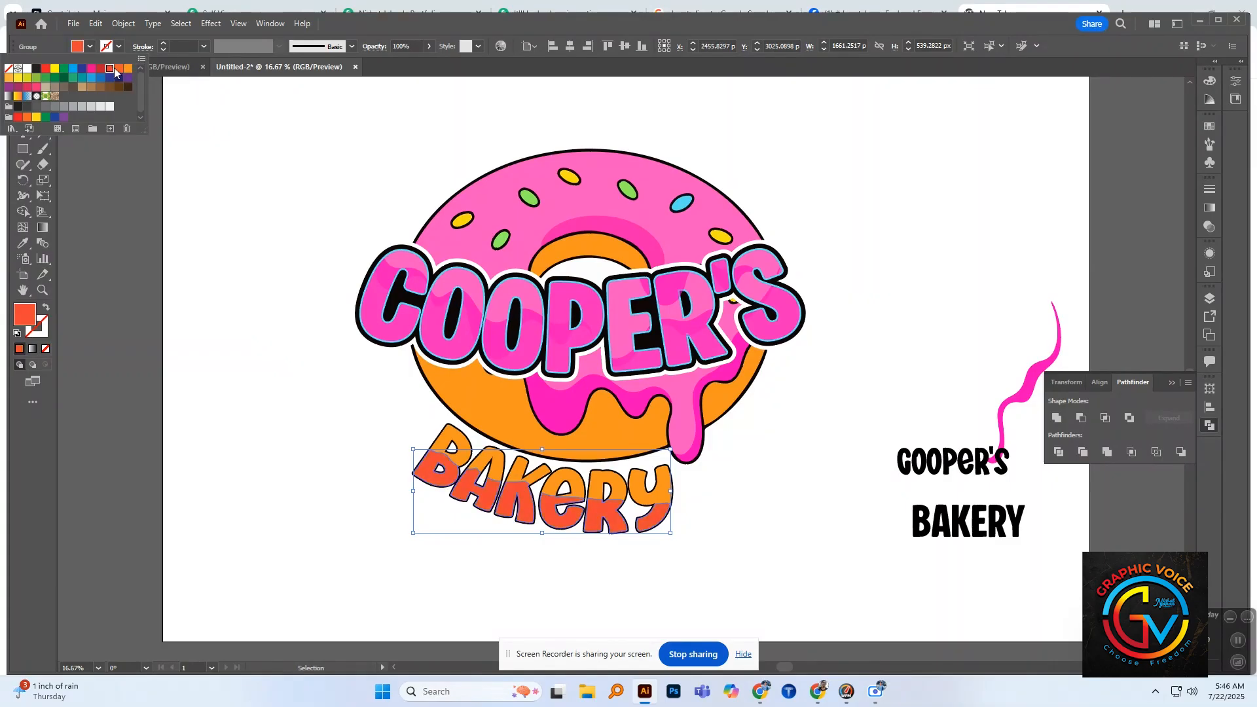
pyautogui.click(429, 46)
pyautogui.moveTo(428, 63); pyautogui.dragTo(396, 68)
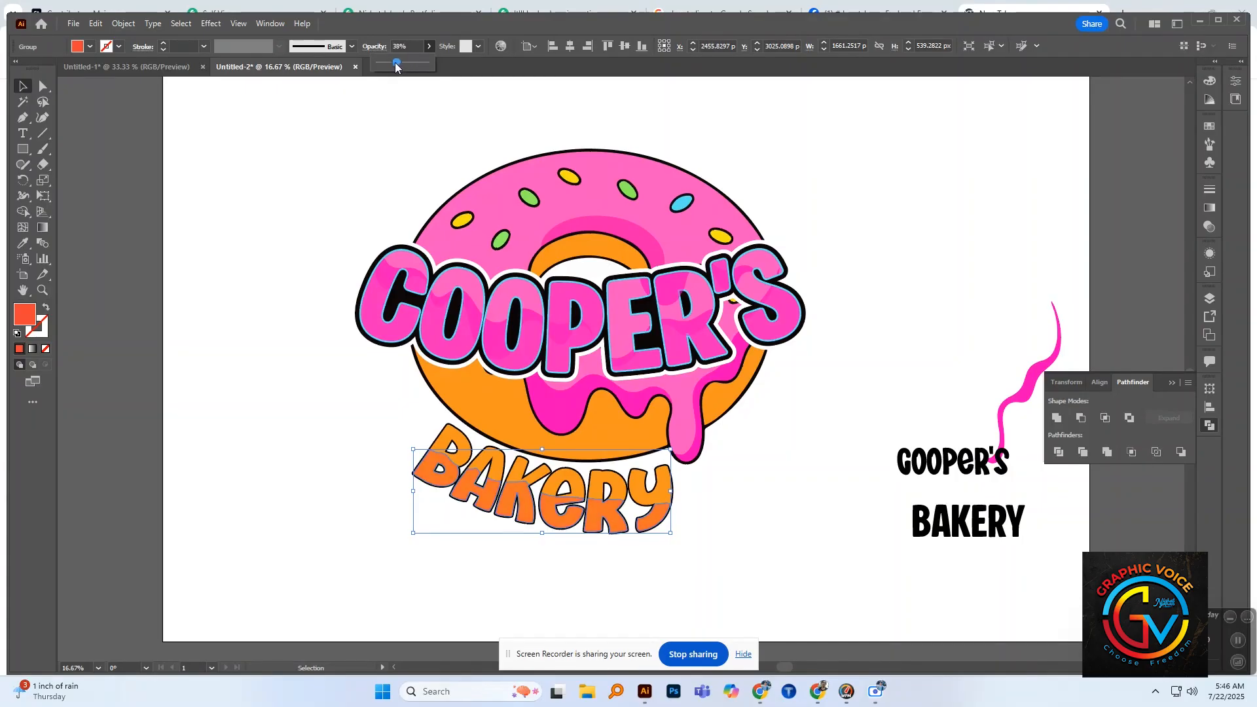
pyautogui.click(346, 195)
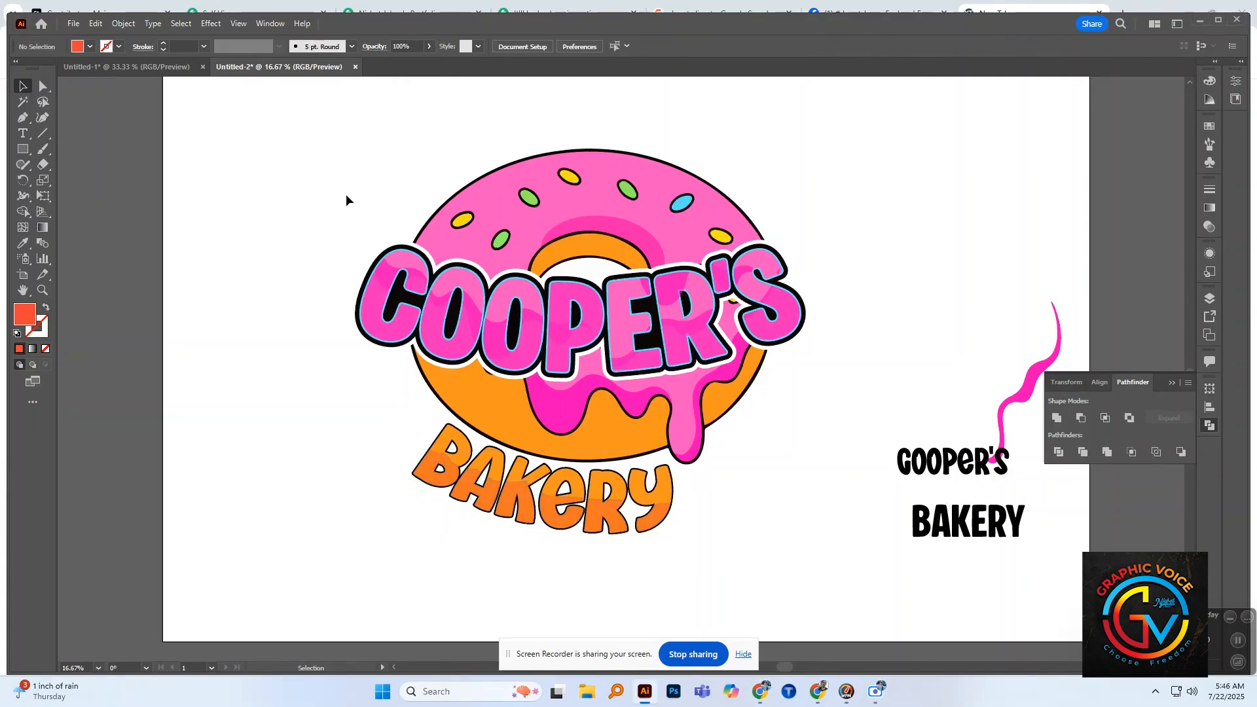